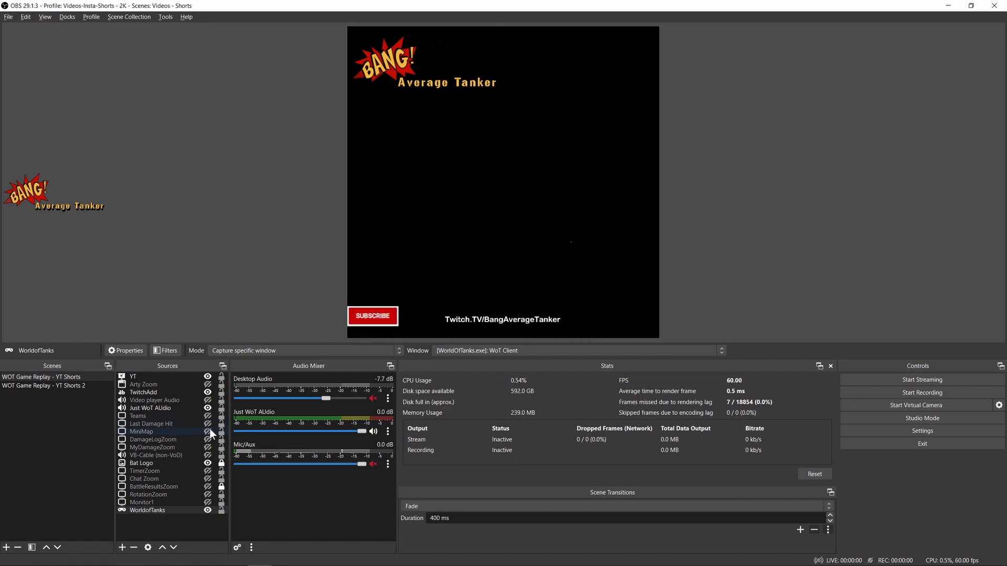
- Show the MiniMap, DamageLogZoom and MyDamageZoom sources on the canvas and hide the YT source
click(208, 431)
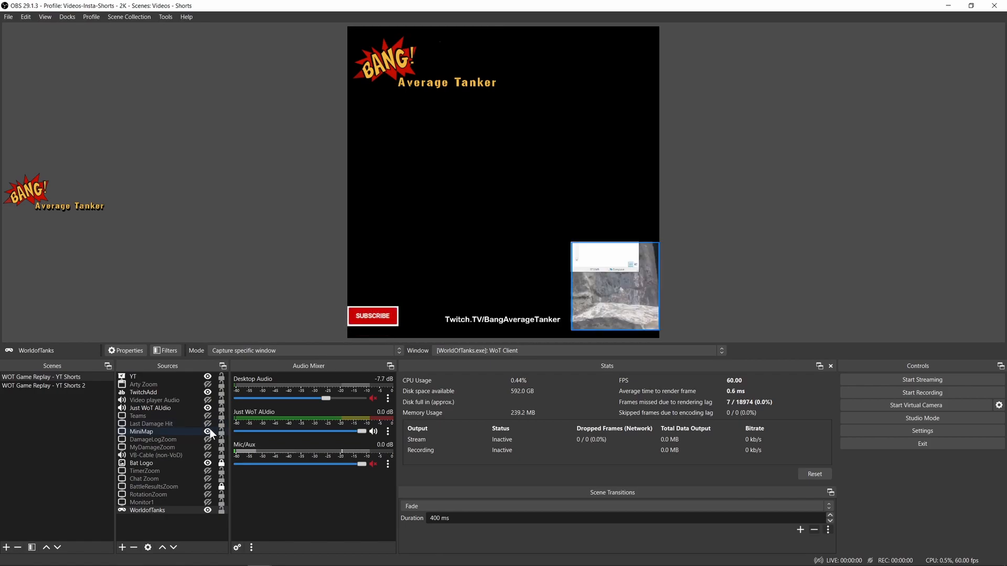
key(F1)
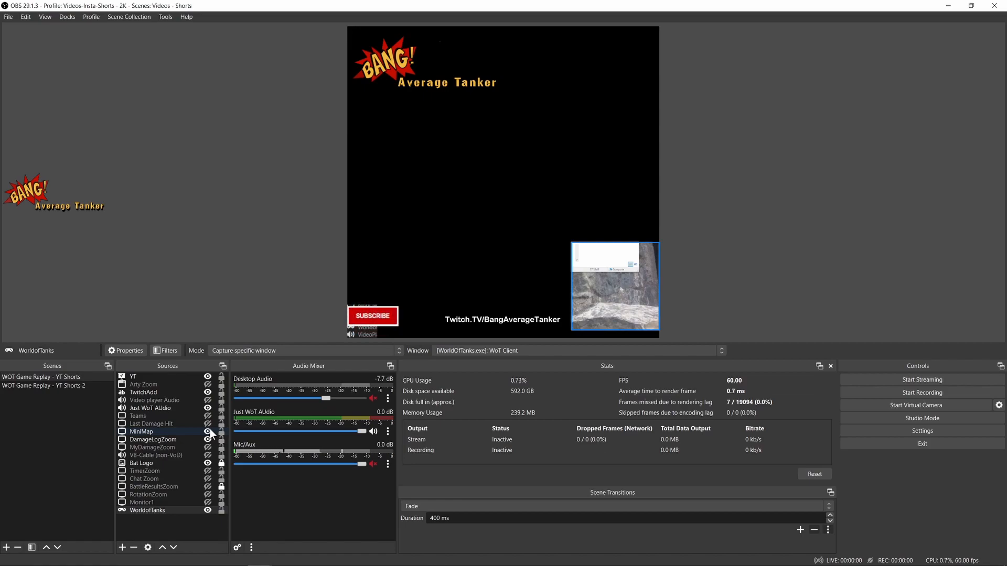
key(F2)
key(F3)
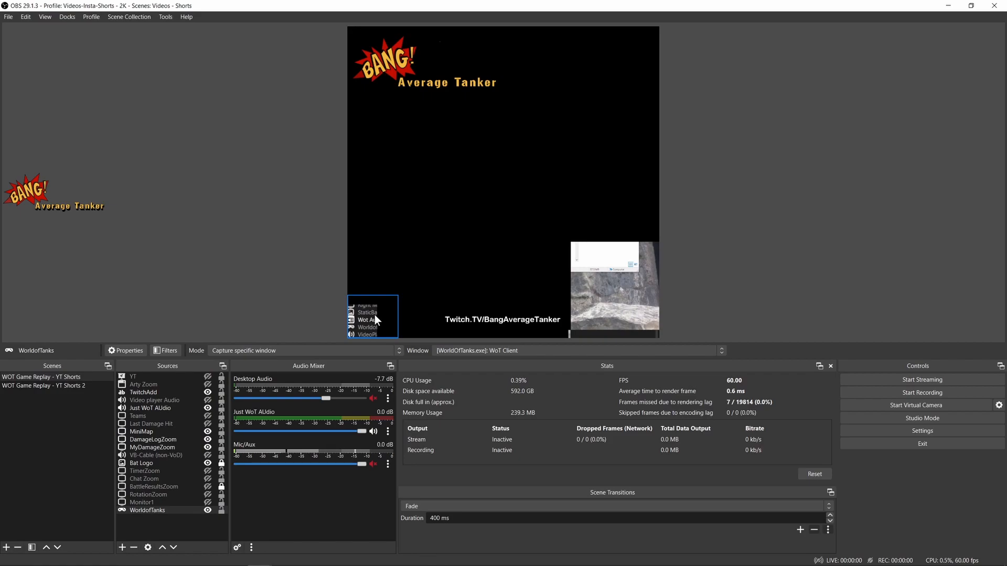
- Select the DamageLogZoom and MyDamageZoom sources in turn to inspect their placement on the canvas
key(alt+Tab)
click(149, 439)
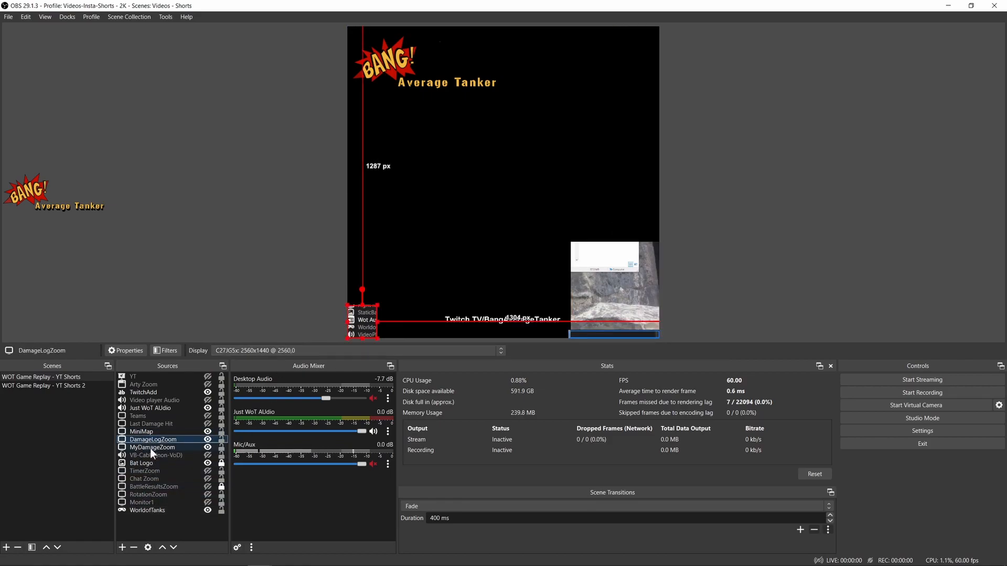
click(150, 448)
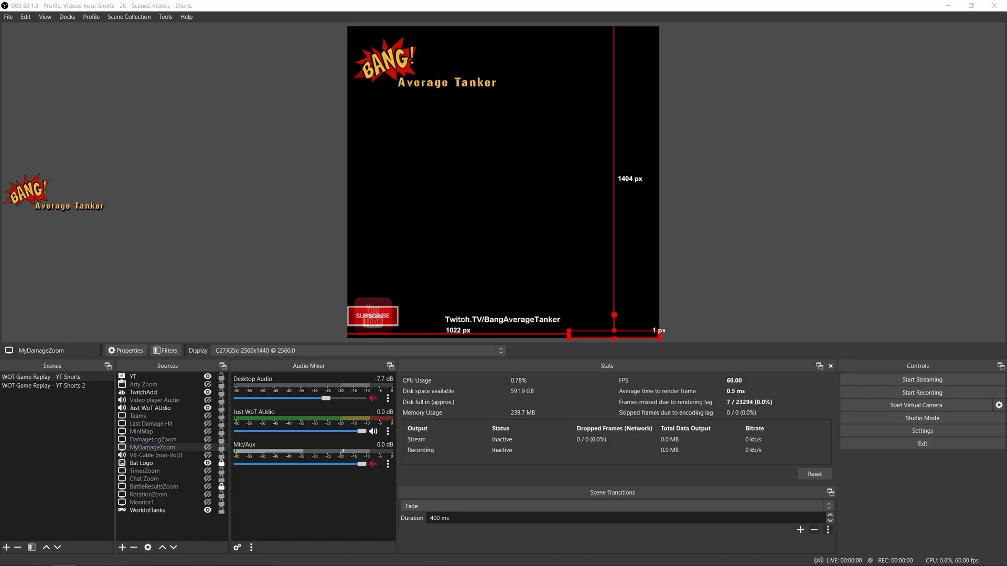
- Switch to File Explorer and open the newest replay in the replays folder, 20230804_0005_poland-Pl24_56TP_47_canada_a.wotreplay
drag(1006, 341, 531, 220)
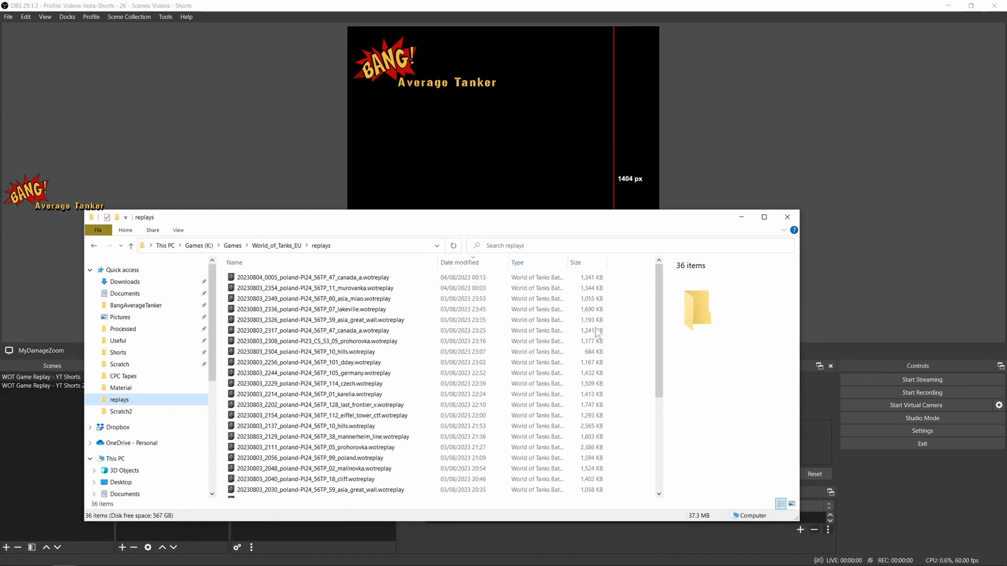
click(296, 279)
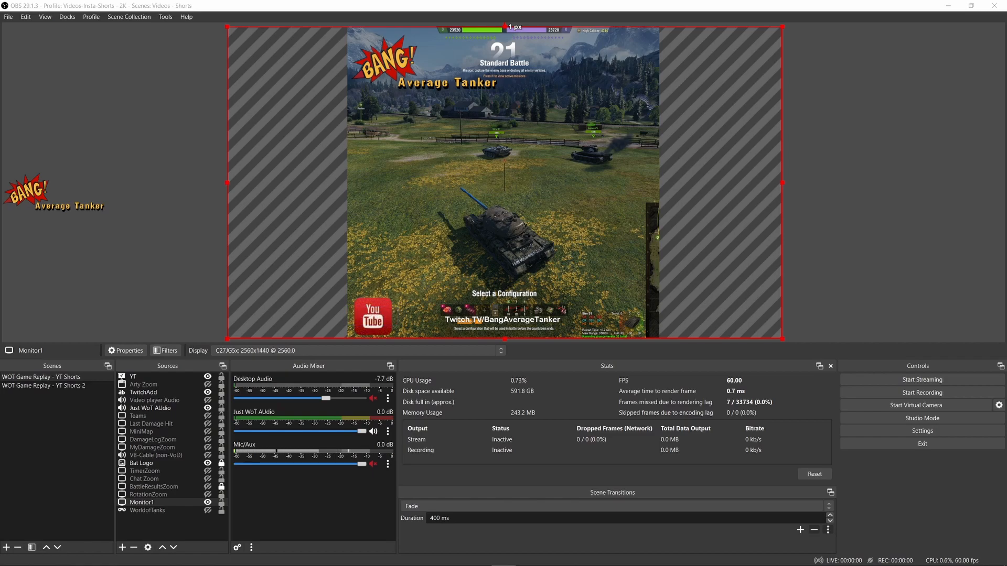
- Examine the base canvas resolution and its preset choices in the Video settings of the Videos-Insta-Shorts - 2K profile
click(920, 426)
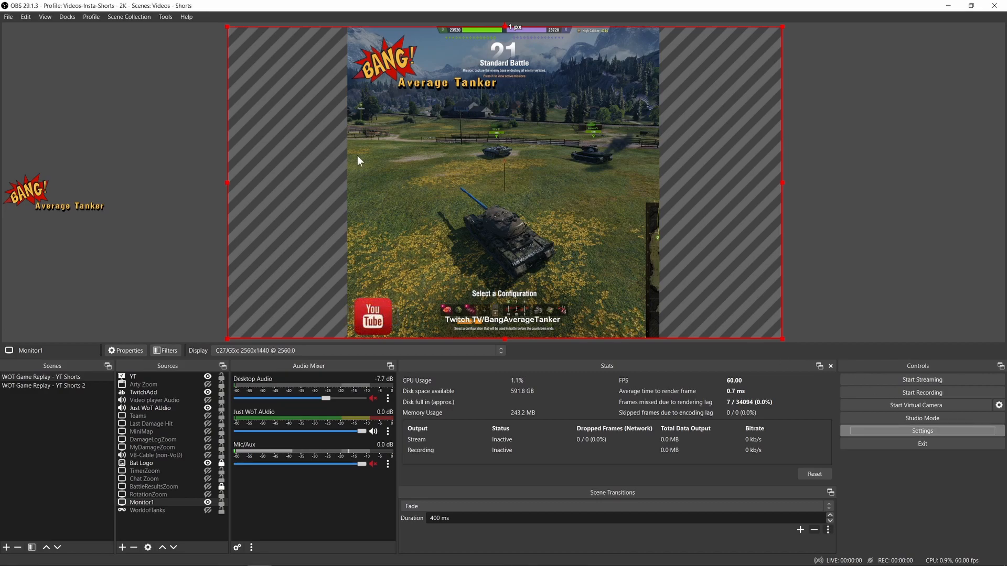
click(283, 180)
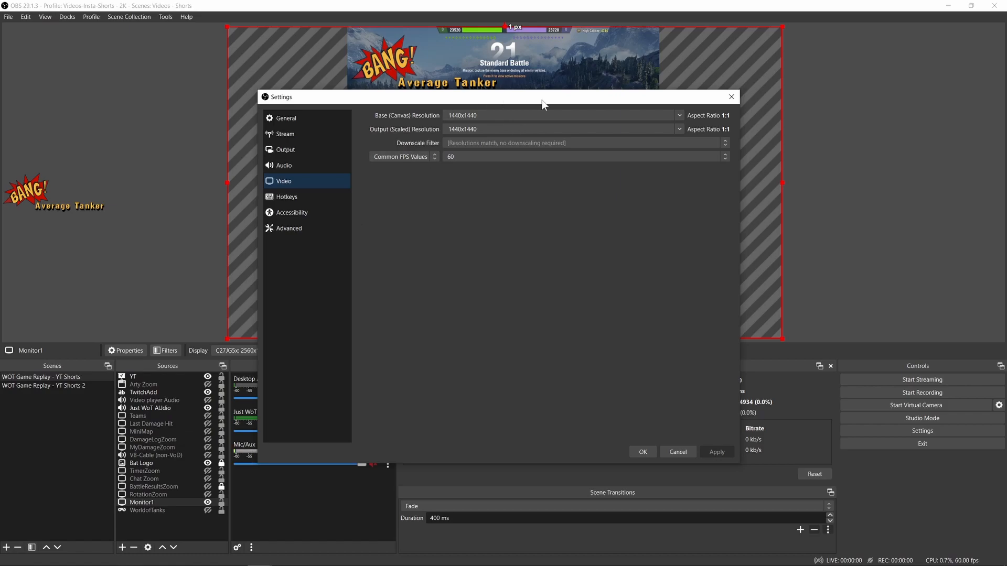
click(682, 115)
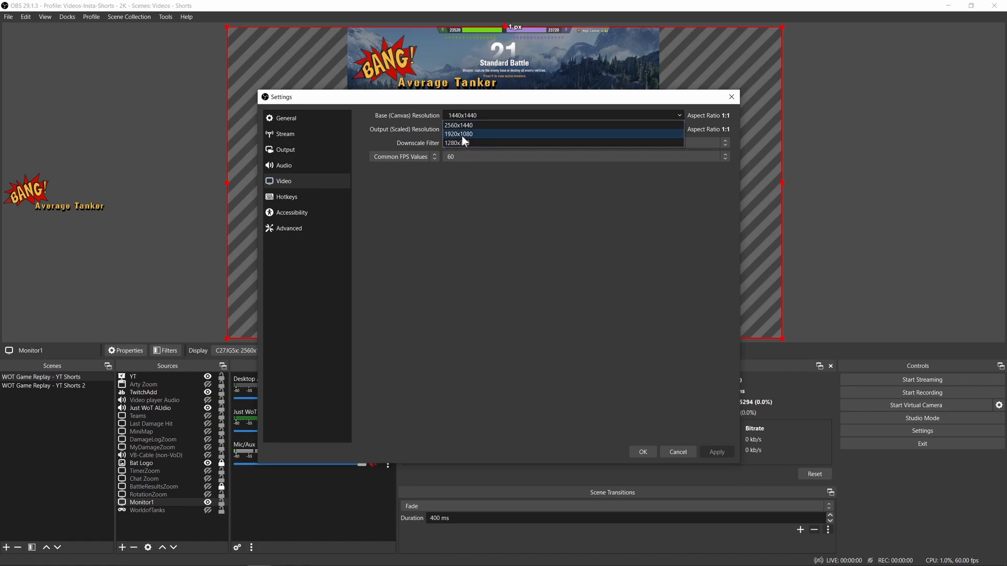
click(461, 203)
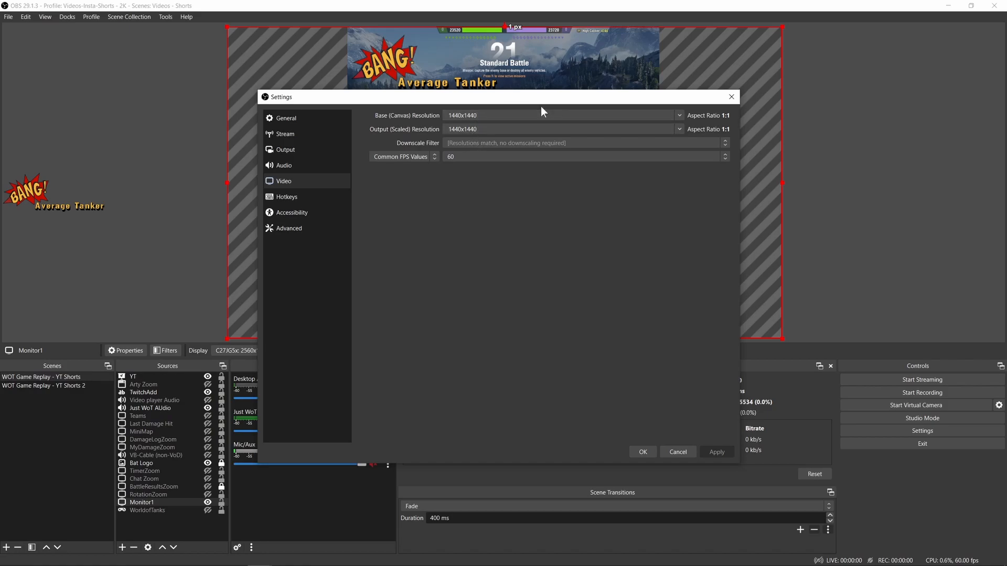
click(684, 115)
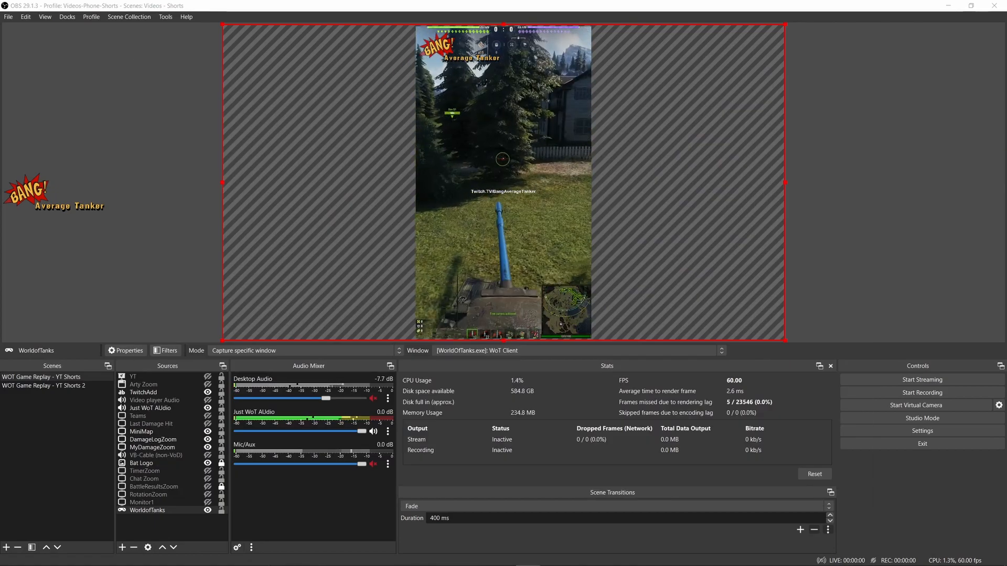
- Examine the canvas and output resolutions in the Video settings of the Videos-Phone-Shorts - 2K profile and close the settings
key(alt+Tab)
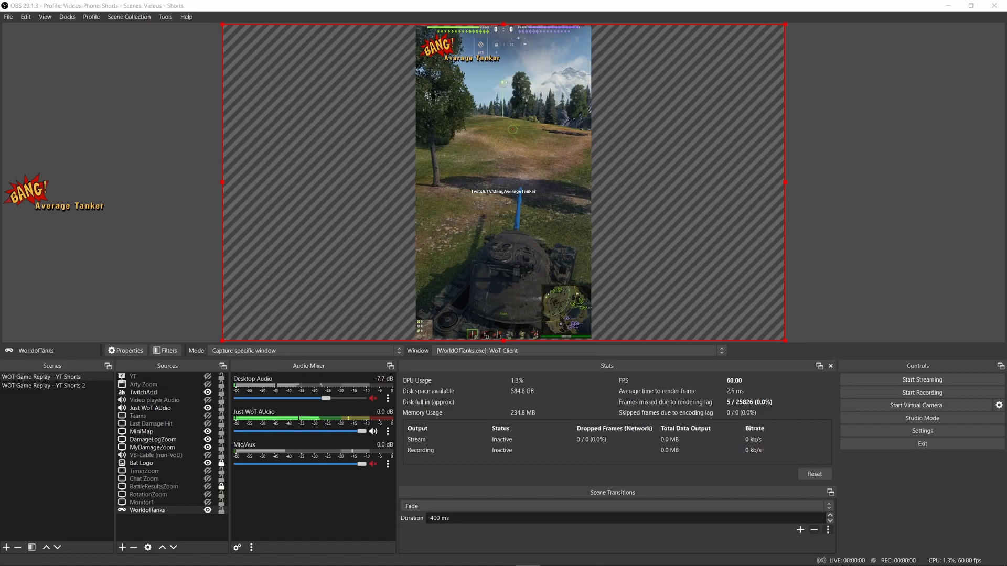
click(933, 428)
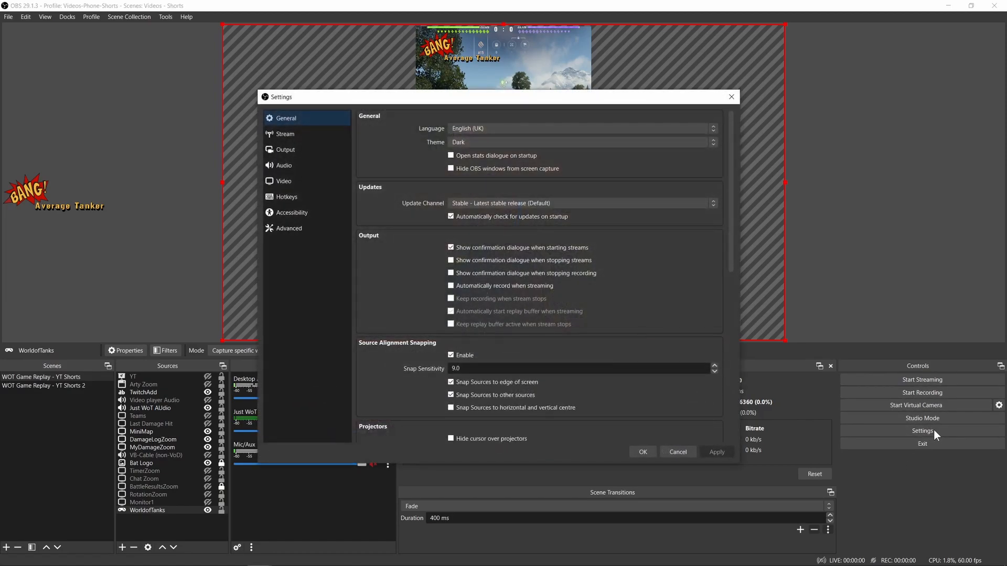
click(286, 167)
click(289, 181)
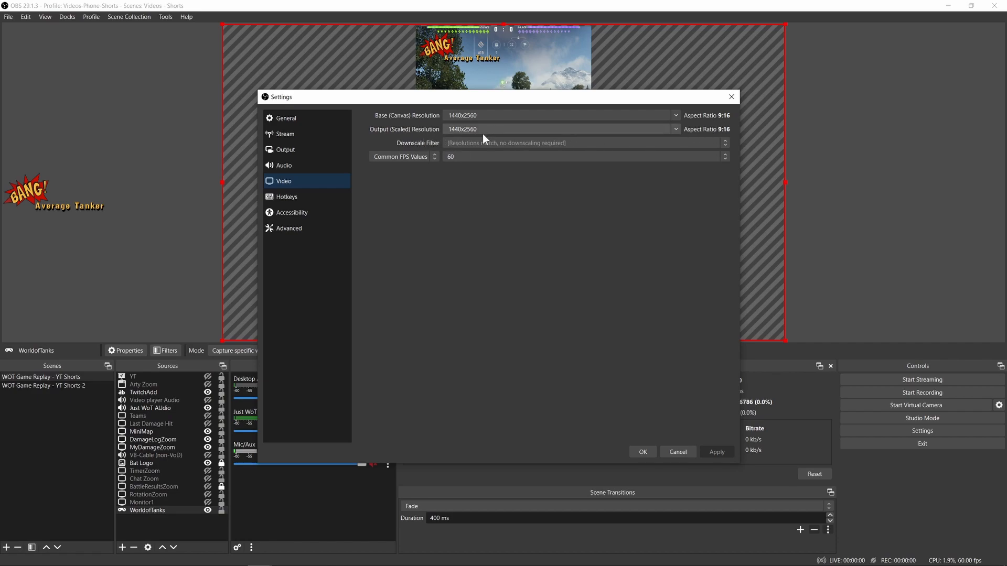
click(730, 99)
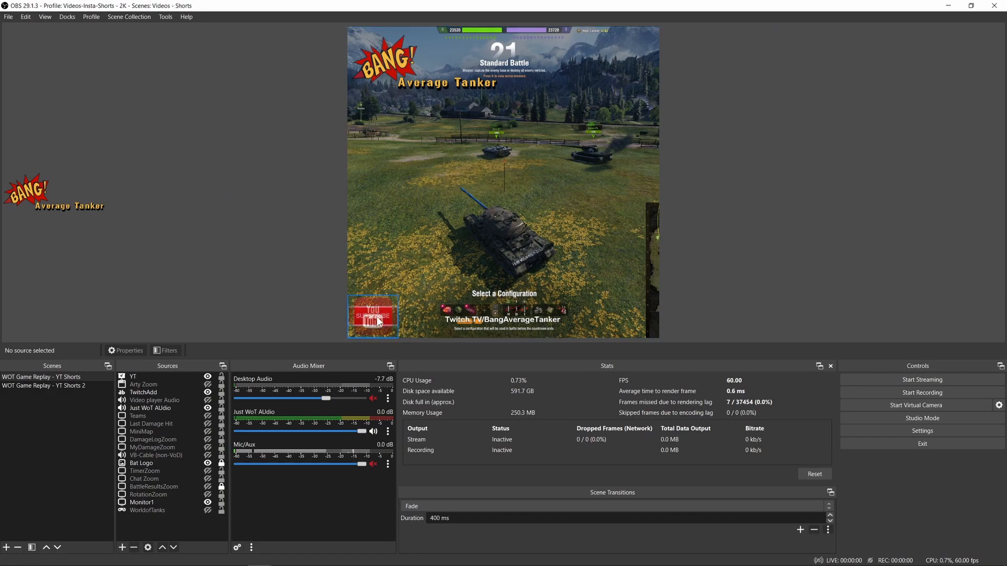
- View the slideshow properties of the YT source and close them without changes
right_click(144, 377)
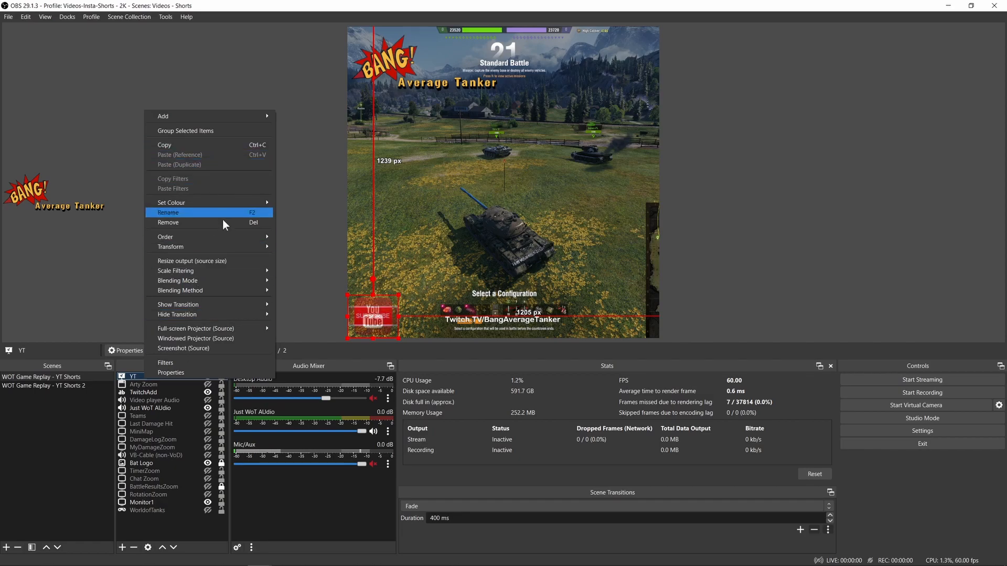
click(203, 373)
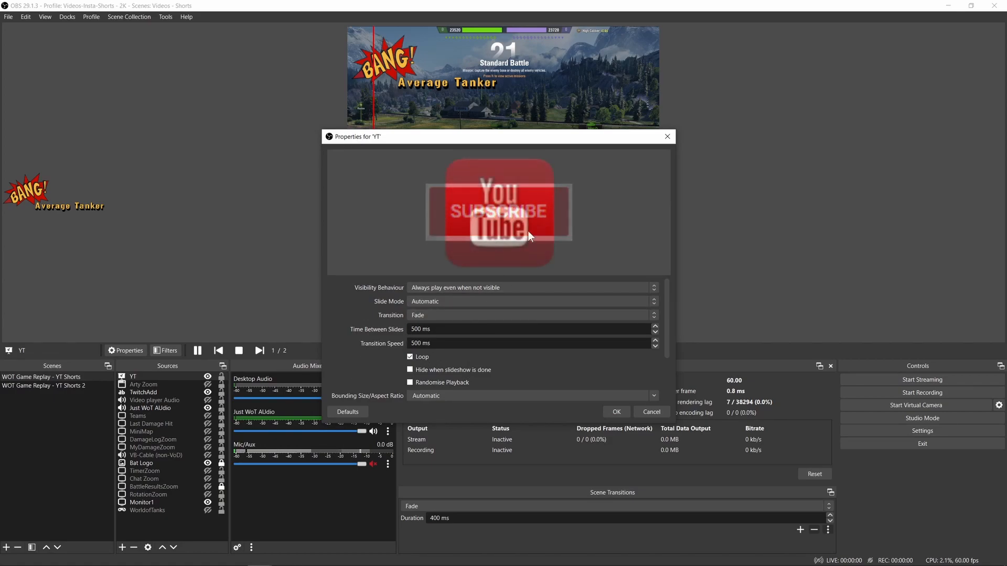
click(667, 137)
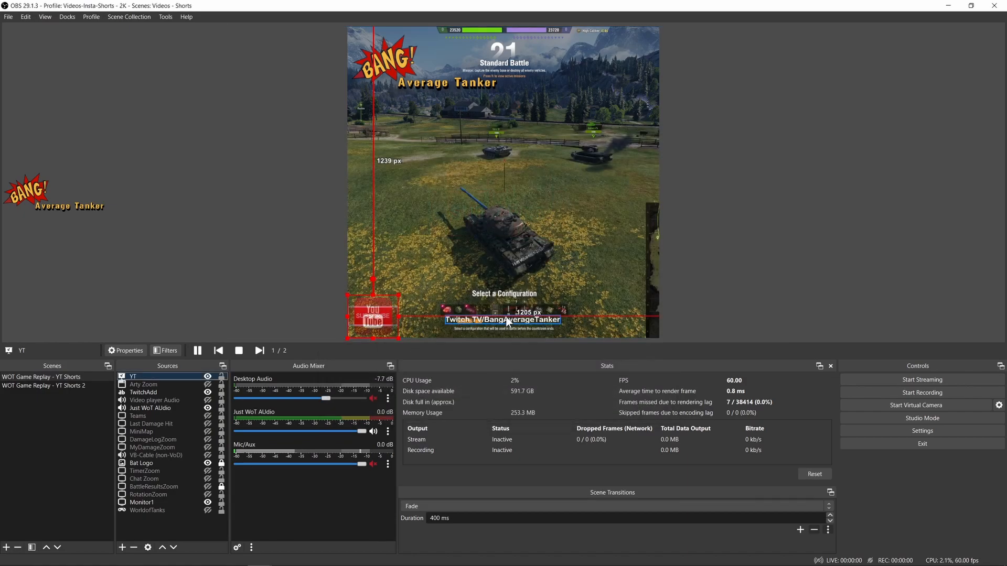
- Select the TwitchAdd text and the Monitor1 capture in turn to inspect the areas they cover on the canvas
click(460, 322)
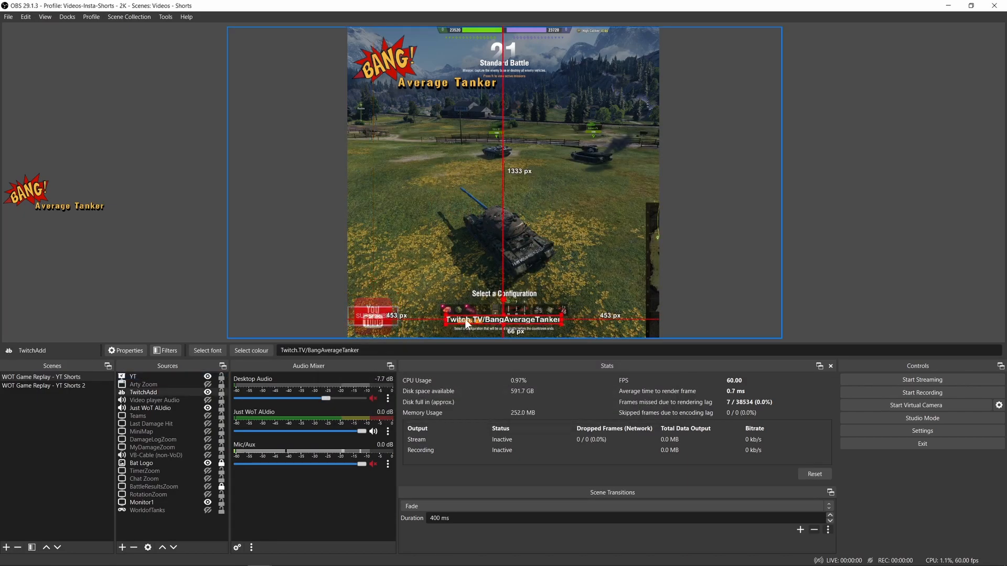
click(705, 264)
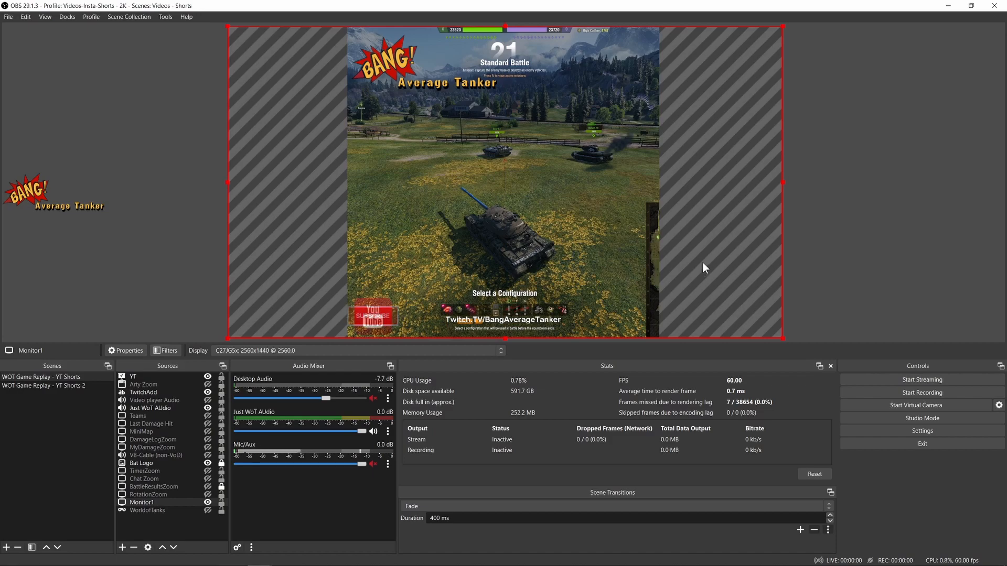
click(802, 201)
click(587, 181)
- Turn on the MiniMap, DamageLogZoom and MyDamageZoom overlays over the game capture and hide the YT slideshow
key(alt+Tab)
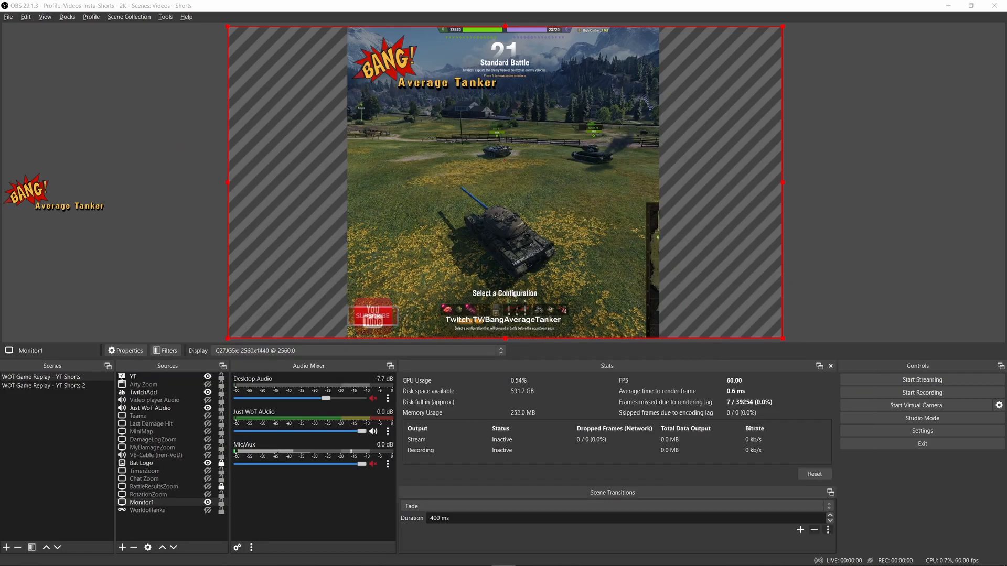
key(minus)
key(alt+Tab)
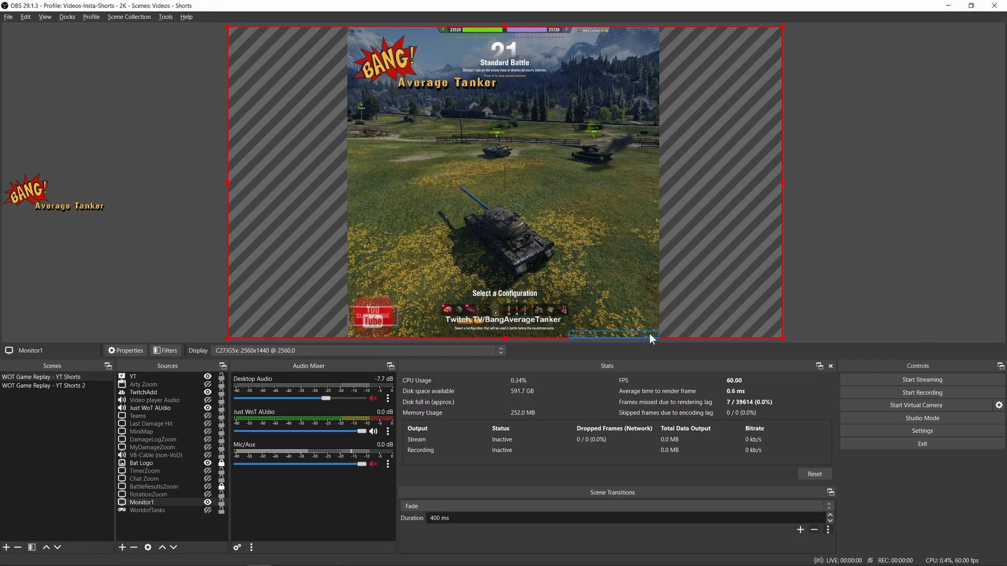
key(F9)
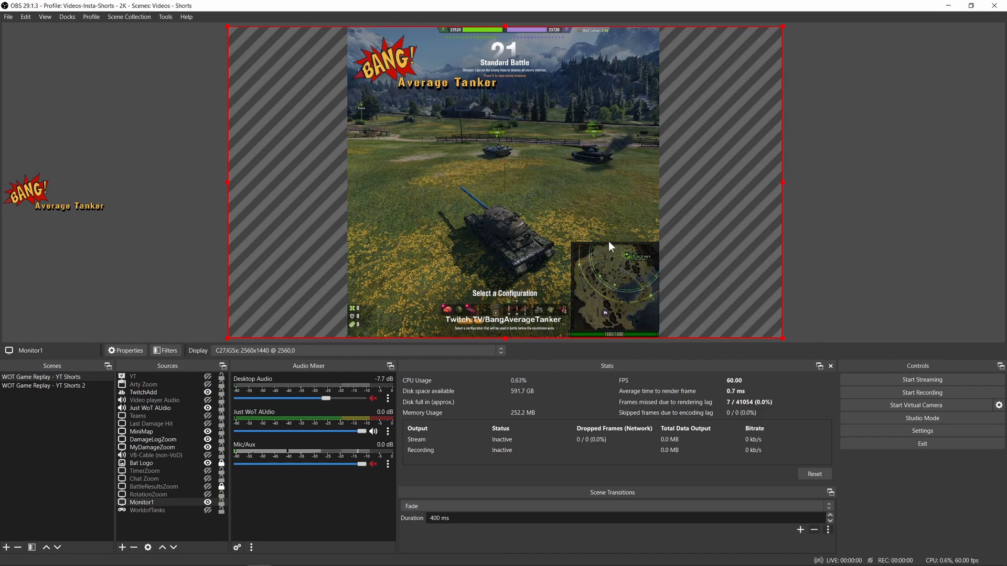
- Select the YT, MiniMap and MyDamageZoom sources in turn on the canvas to inspect their positions
click(377, 314)
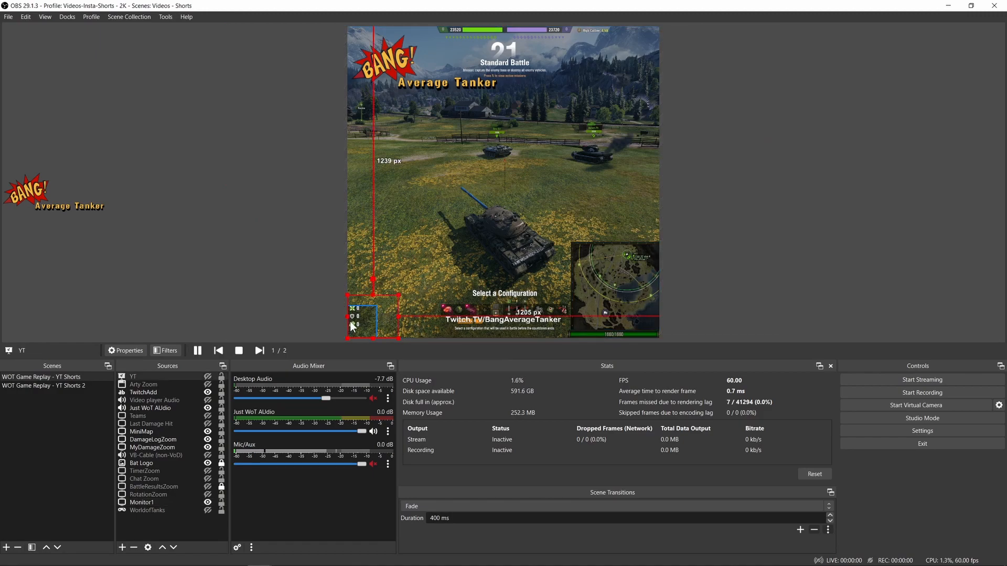
click(621, 300)
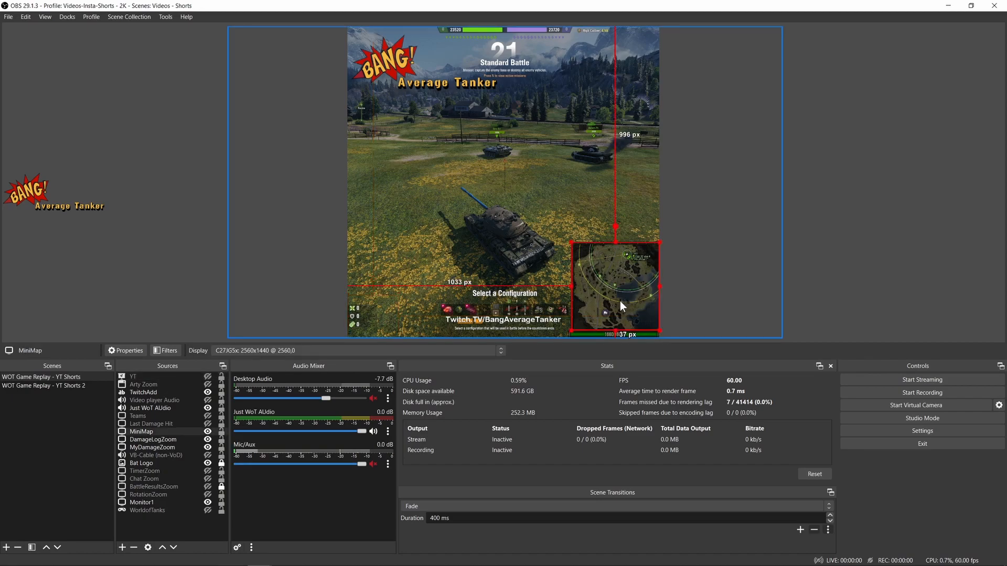
click(602, 332)
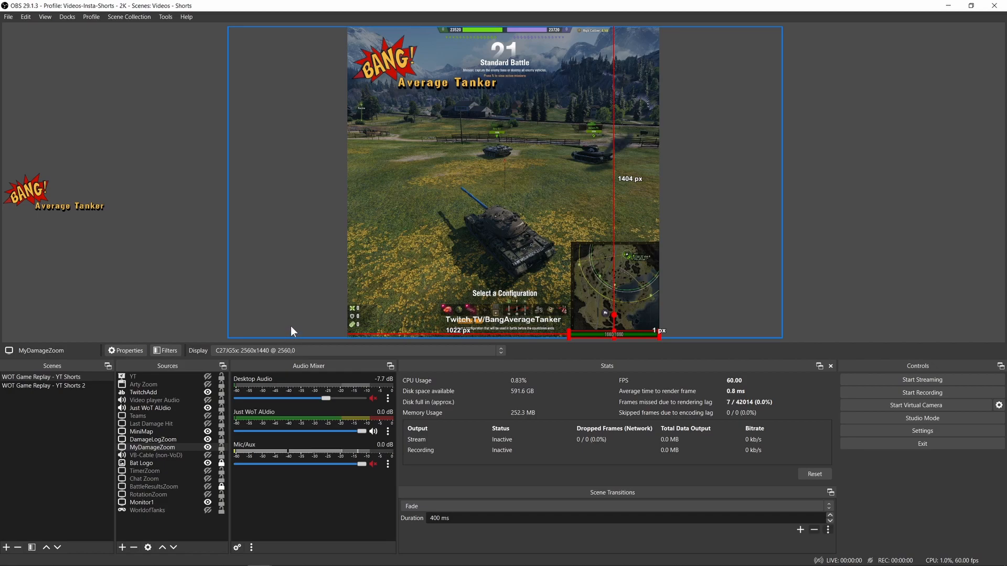
- View the display capture properties of the MyDamageZoom source and cancel without changes
right_click(631, 335)
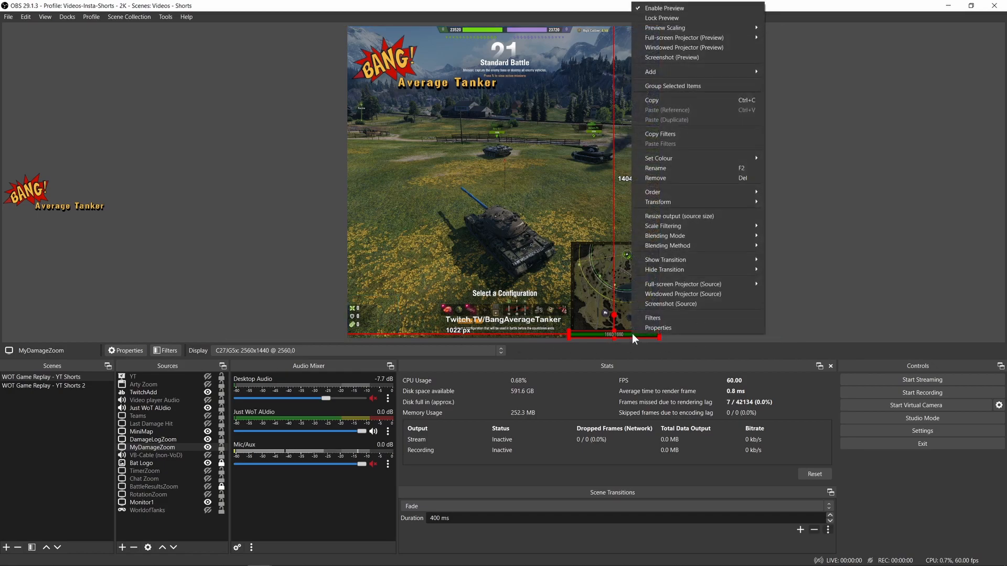
click(647, 329)
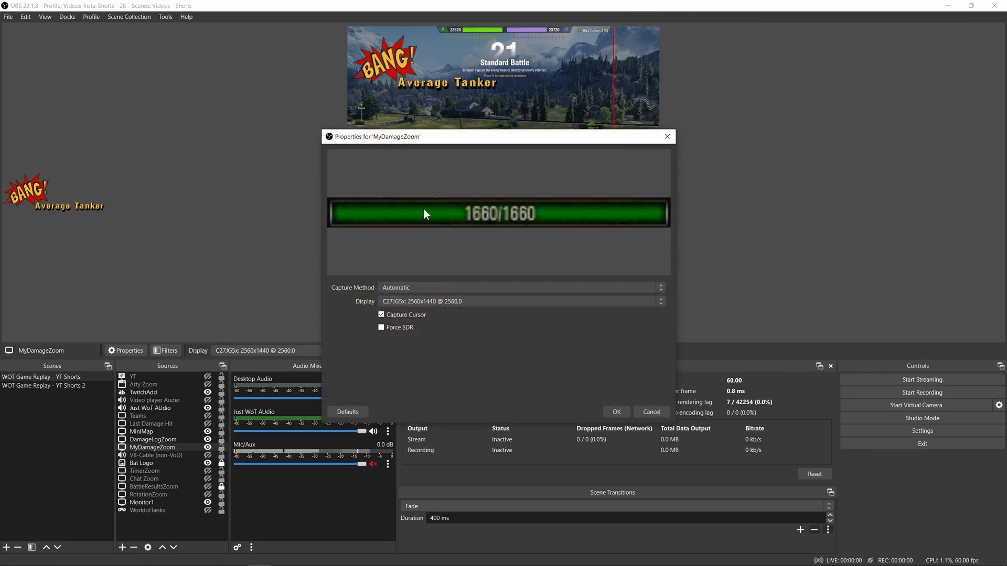
click(668, 411)
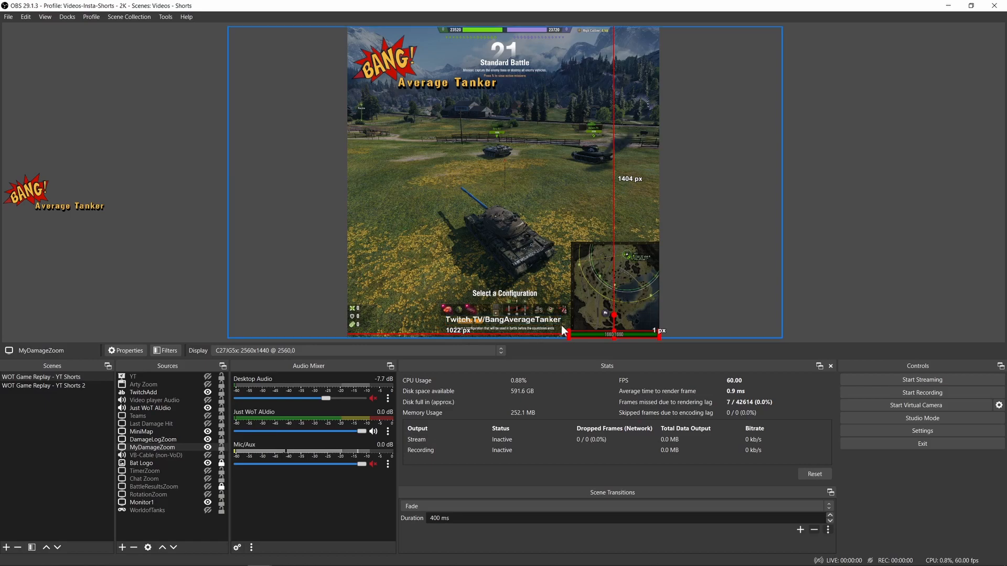
- Inspect the filters of the MyDamageZoom source and the Crop/Pad filter of the MiniMap source, then reselect the Monitor1 capture
right_click(593, 332)
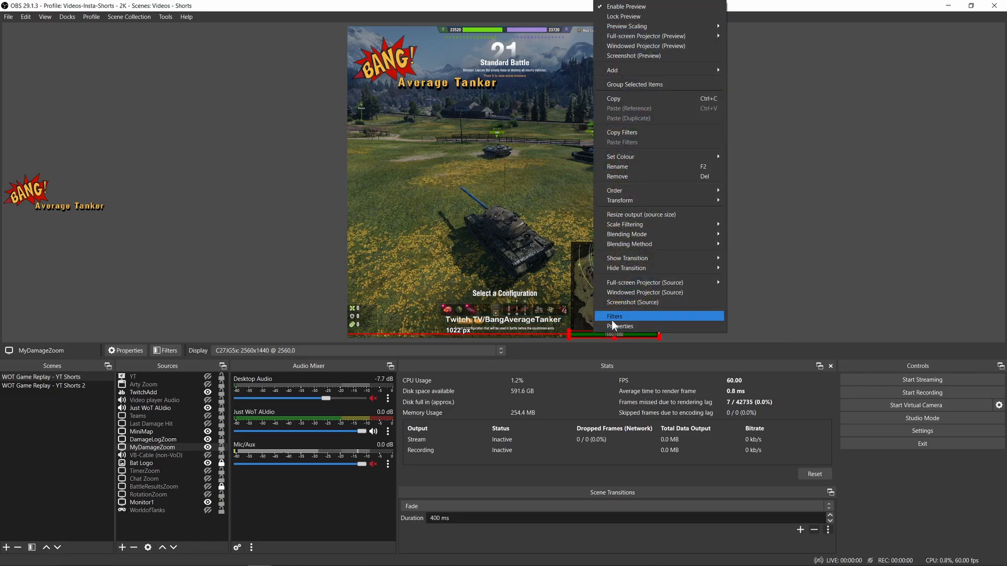
click(612, 317)
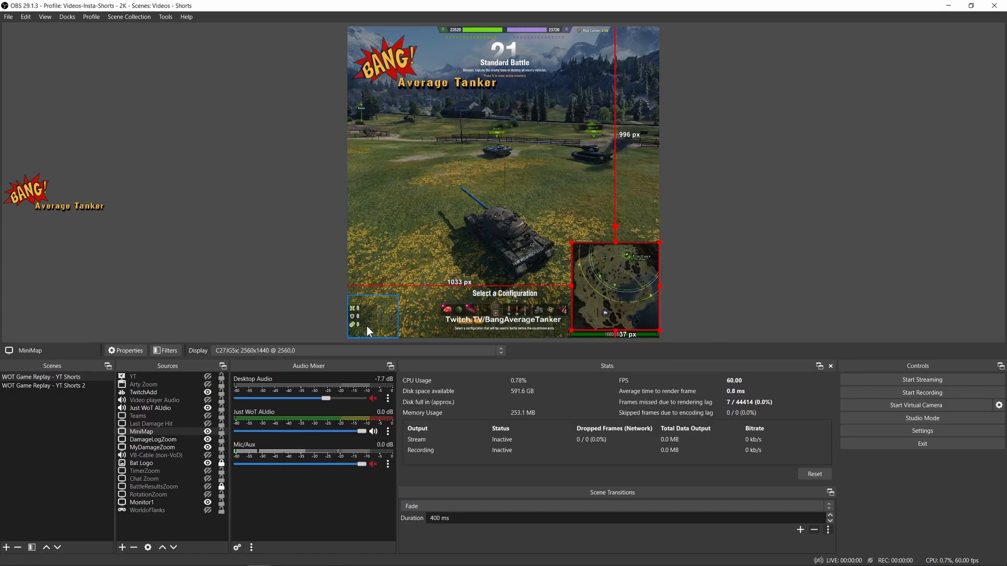
click(367, 327)
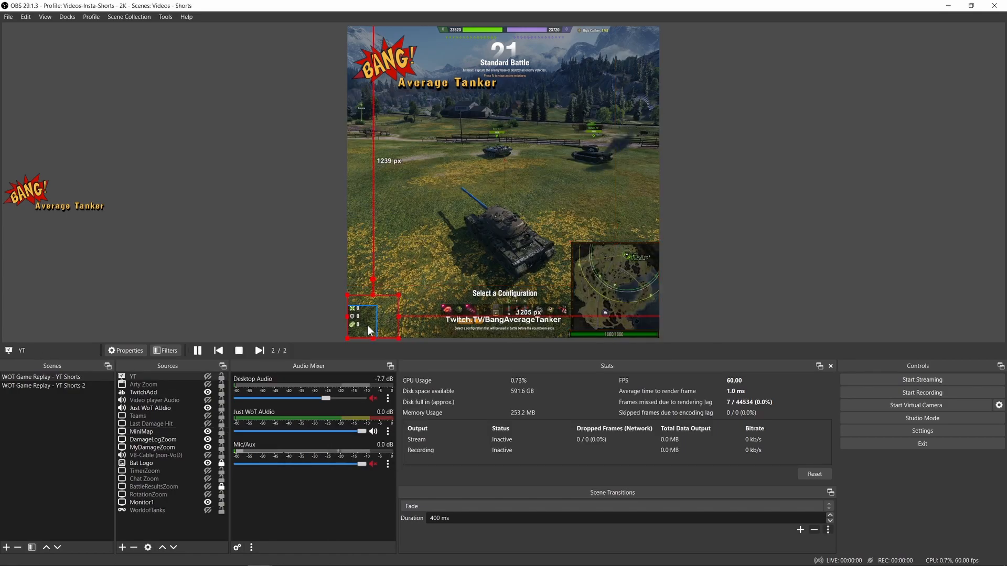
click(714, 247)
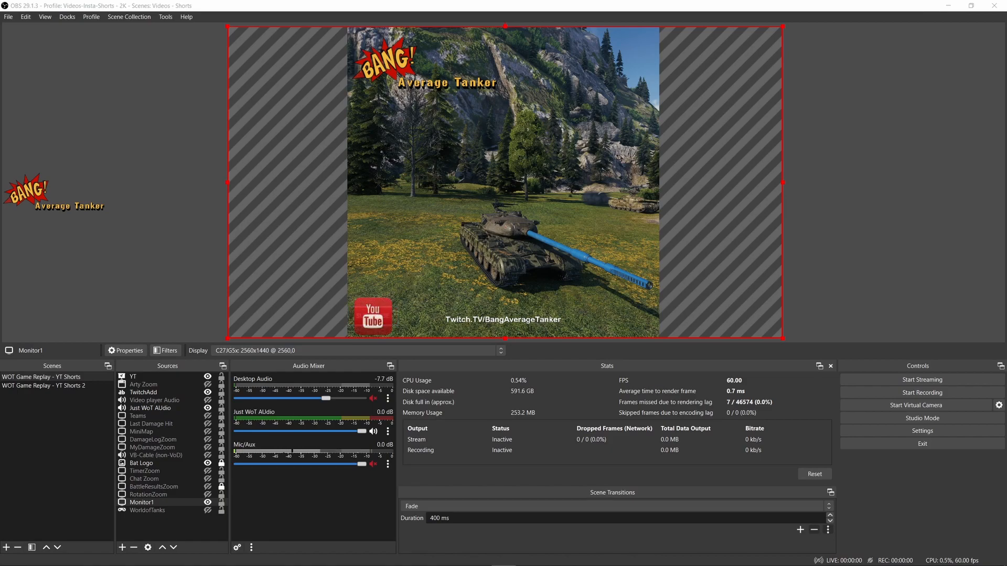
- Turn on the MiniMap and DamageLogZoom overlays over the Monitor1 capture
key(F1)
key(F2)
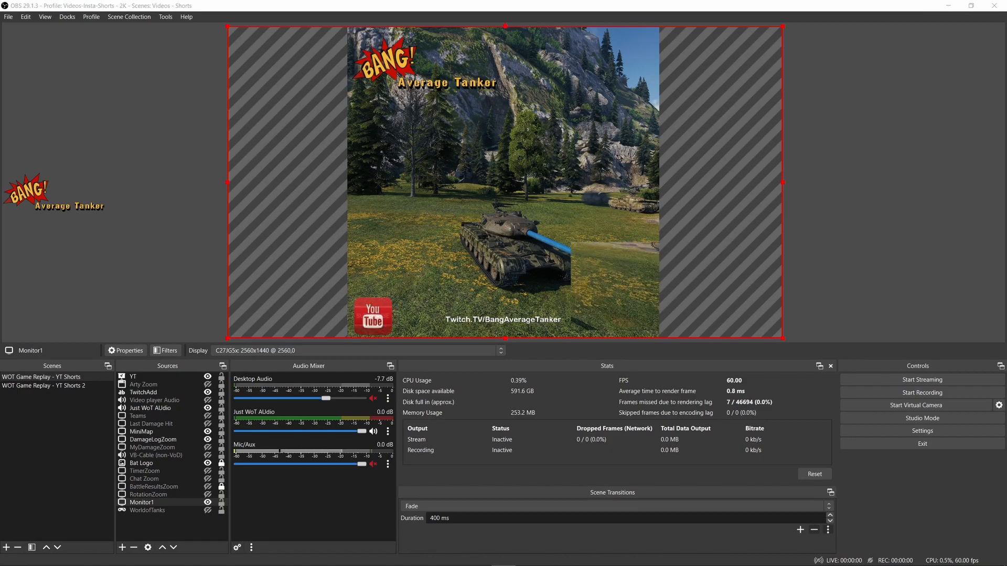
key(F3)
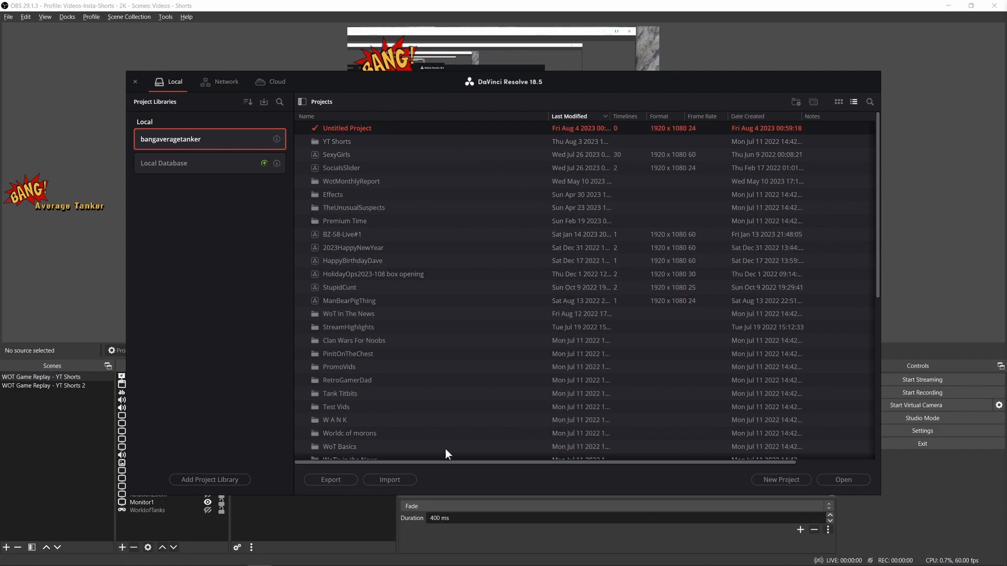
- In the DaVinci Resolve project library, open the YT Shorts folder and duplicate the Shorts57-56TP project
double_click(349, 142)
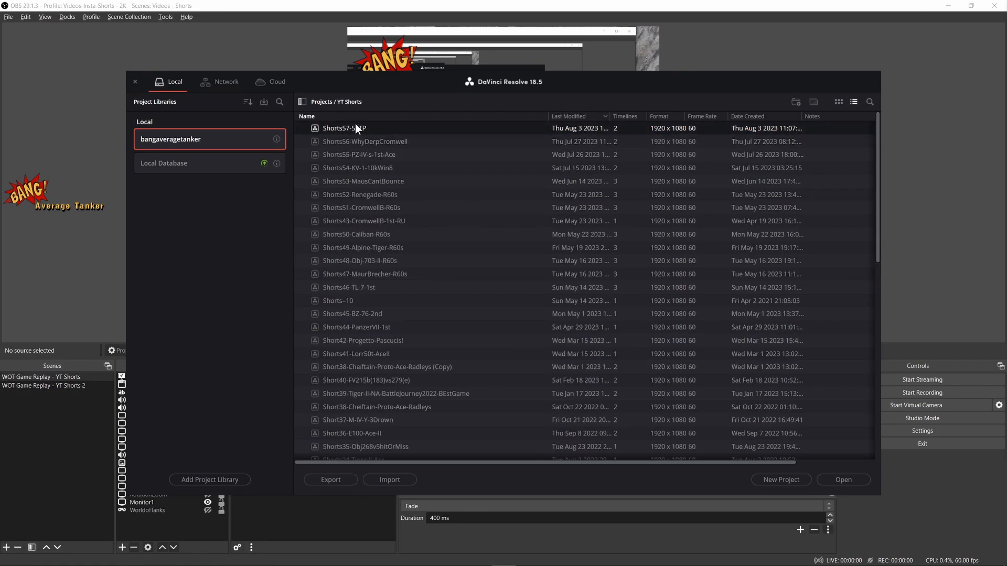
right_click(356, 128)
click(382, 129)
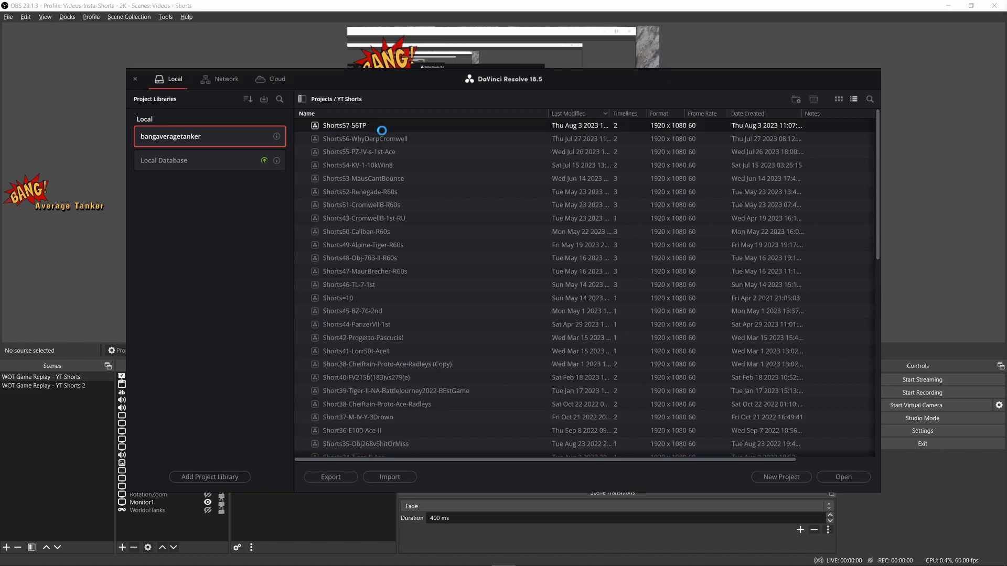
- Rename the copied Shorts57-56TP project as Shorts-YT-Demo
right_click(412, 125)
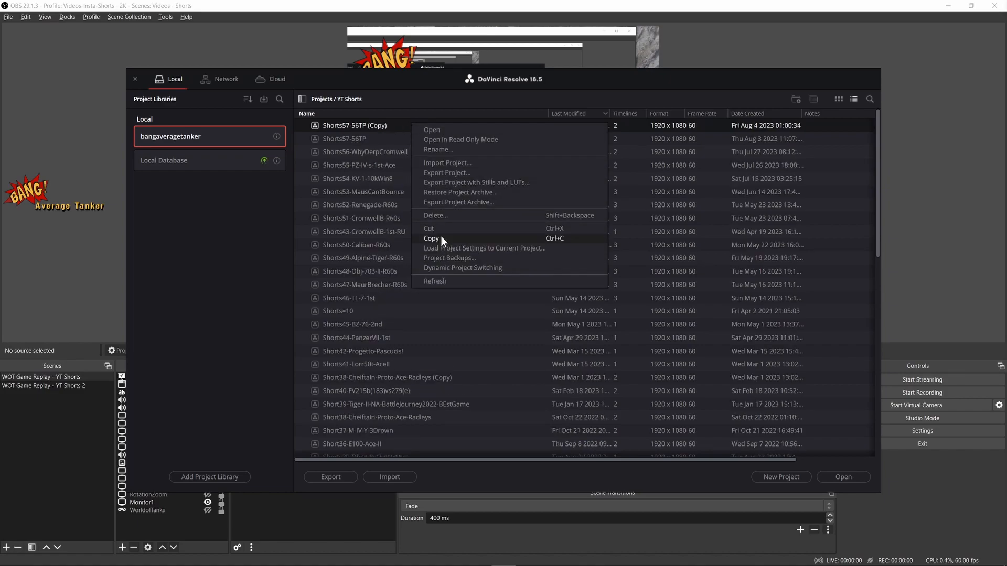
click(440, 149)
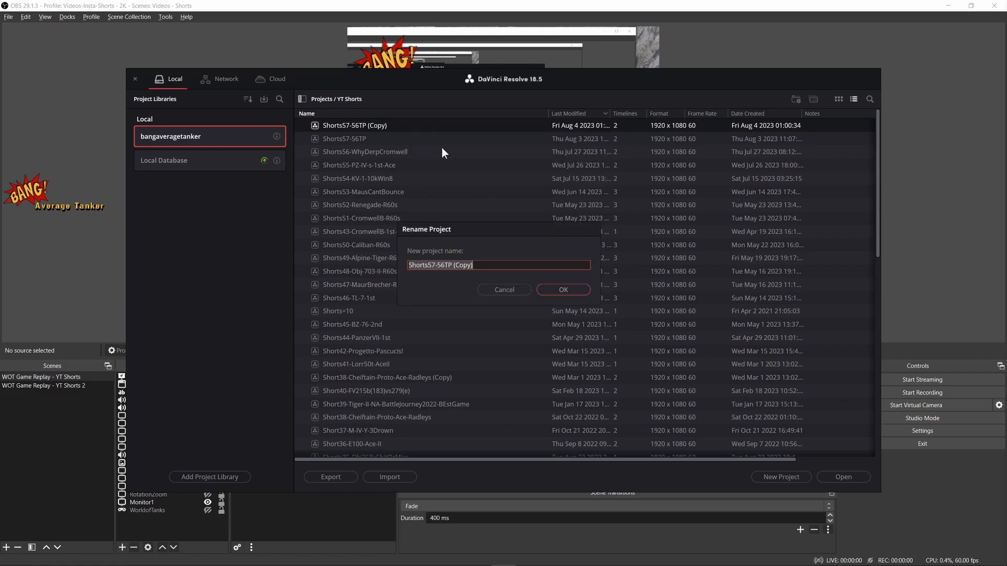
key(Home)
key(shift+Right)
key(shift+Right)
key(shift+Right)
key(shift+Right)
key(shift+Right)
key(shift+Right)
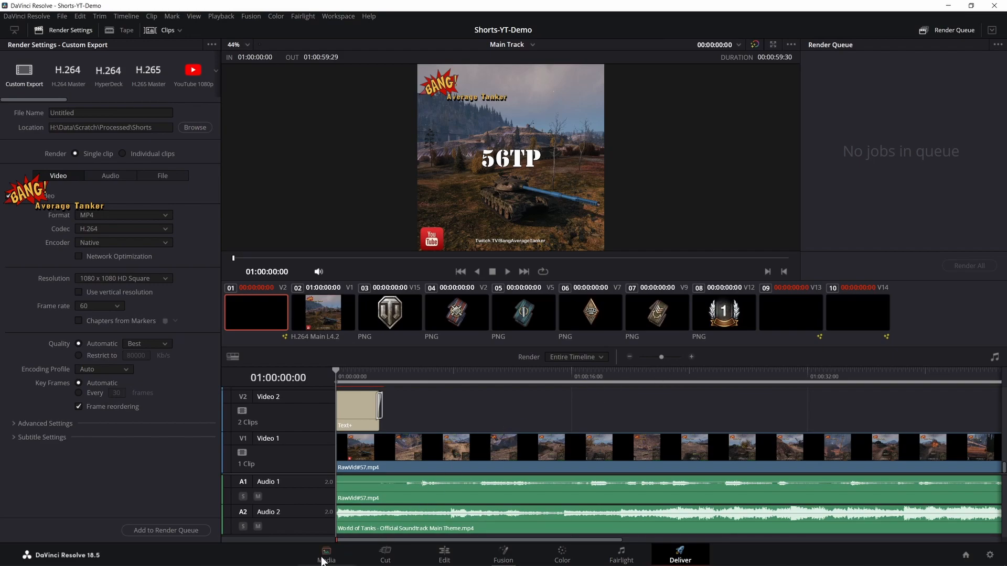
- Delete the previous short's footage, 2023-08-03_10-37-33.mp4 and RawVid#57.mp4, from the project's media pool
click(324, 559)
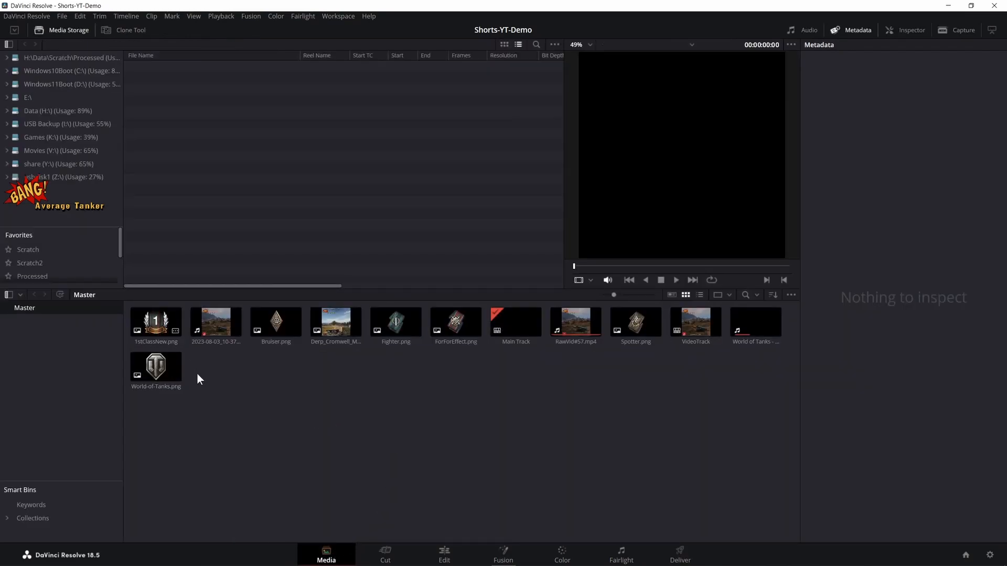
click(217, 326)
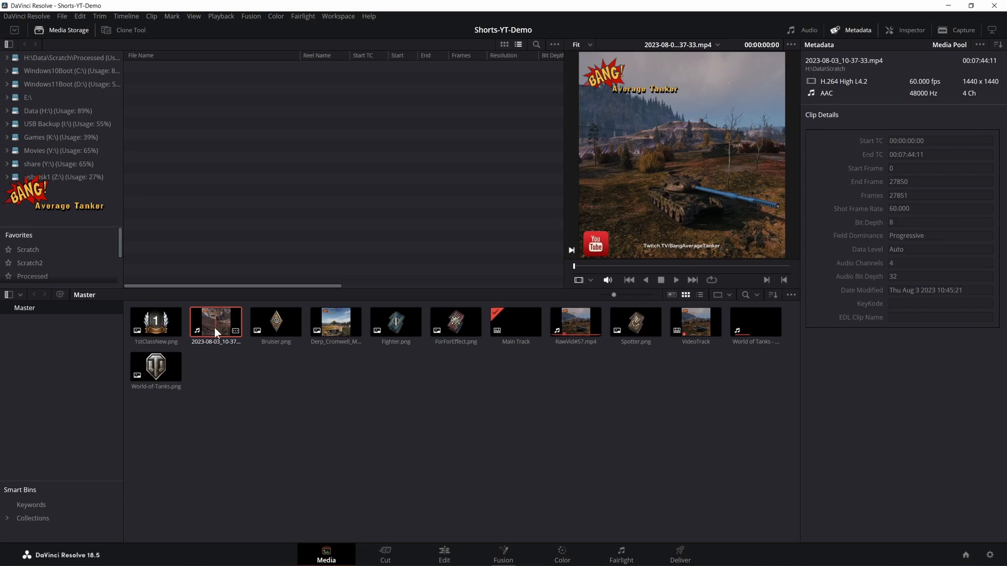
key(Delete)
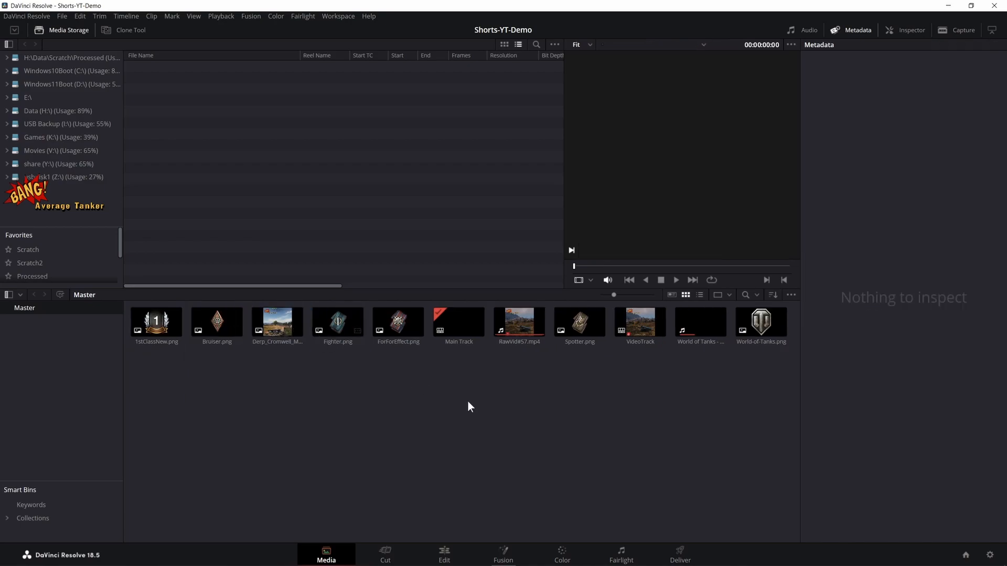
click(530, 338)
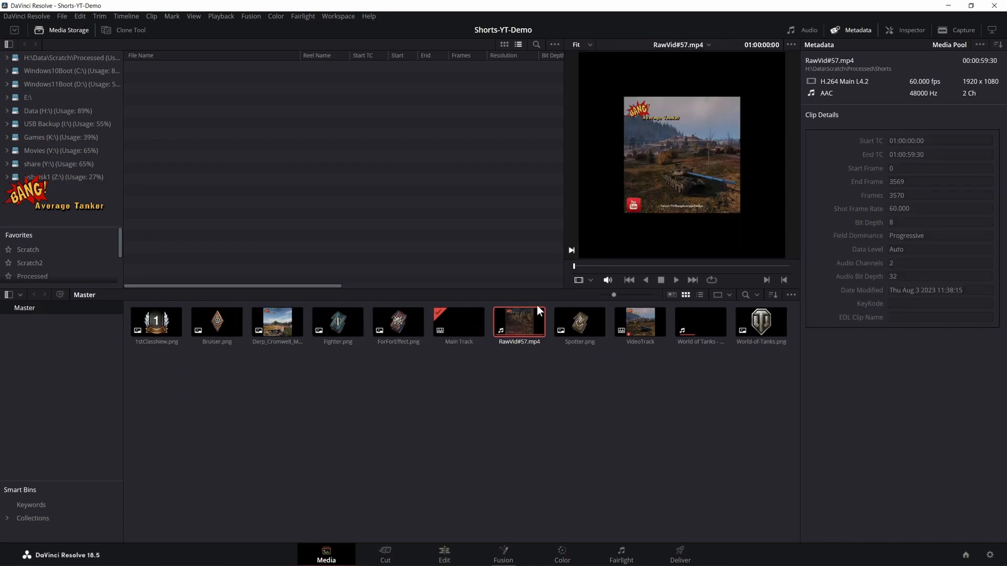
key(Delete)
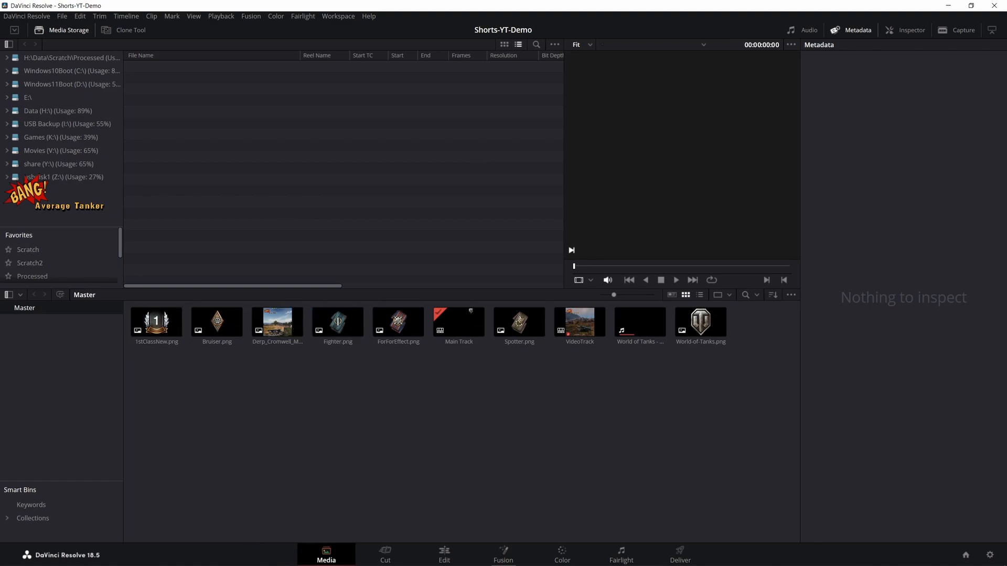
- Switch to the OBS window with the Videos-Insta-Shorts profile and open its recordings folder
key(alt+Tab)
key(alt+Tab)
key(alt+Tab)
key(alt+Tab)
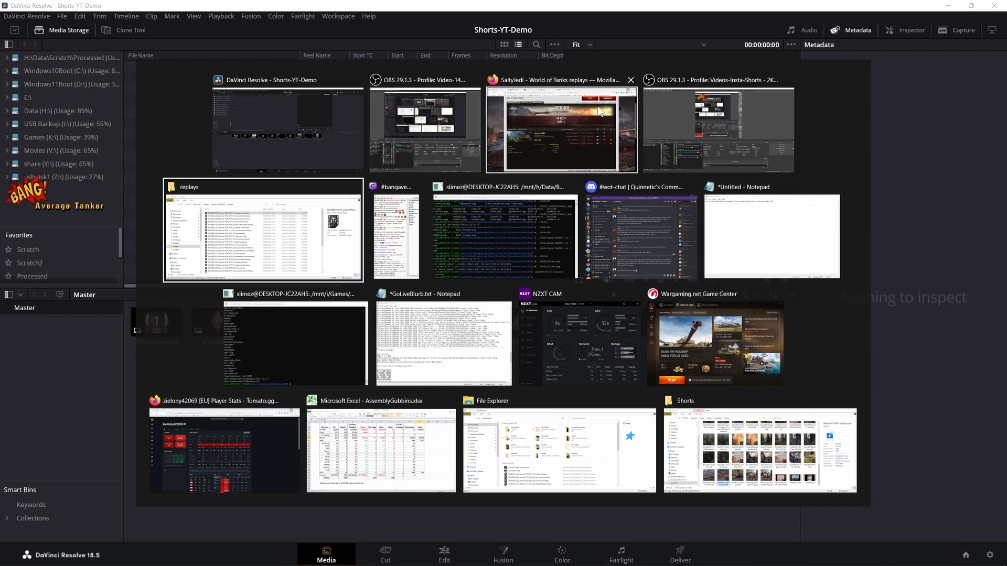
click(683, 99)
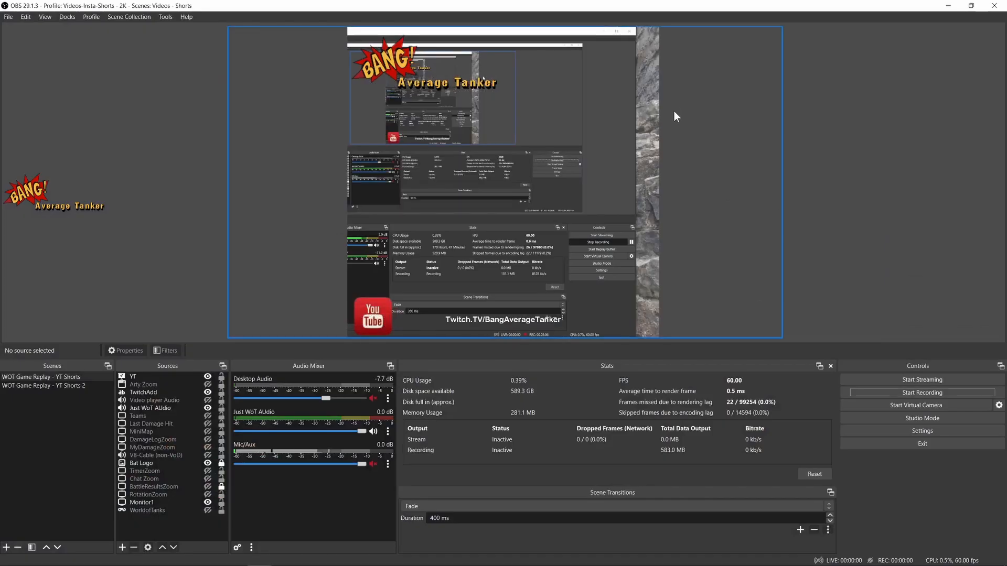
click(8, 18)
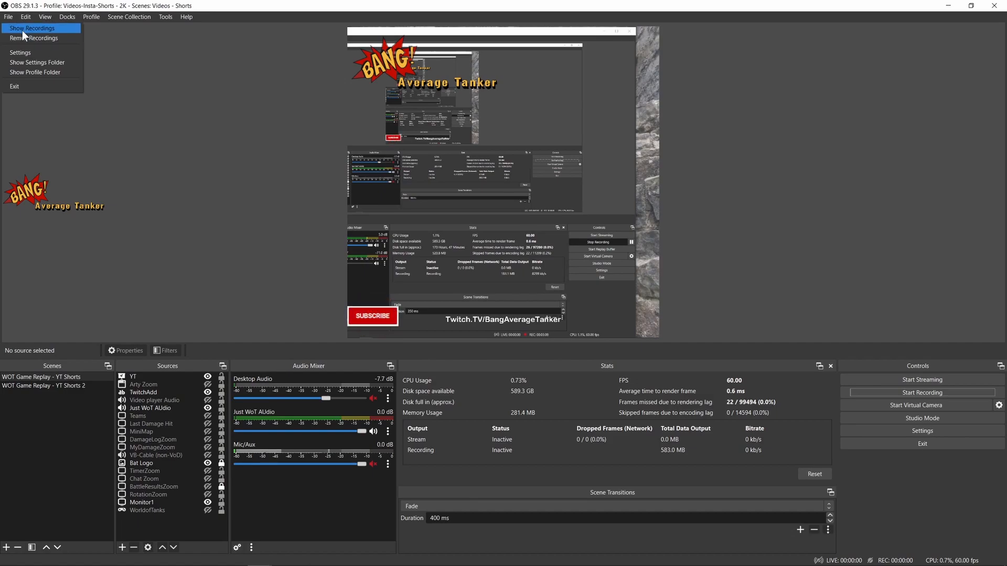
click(23, 29)
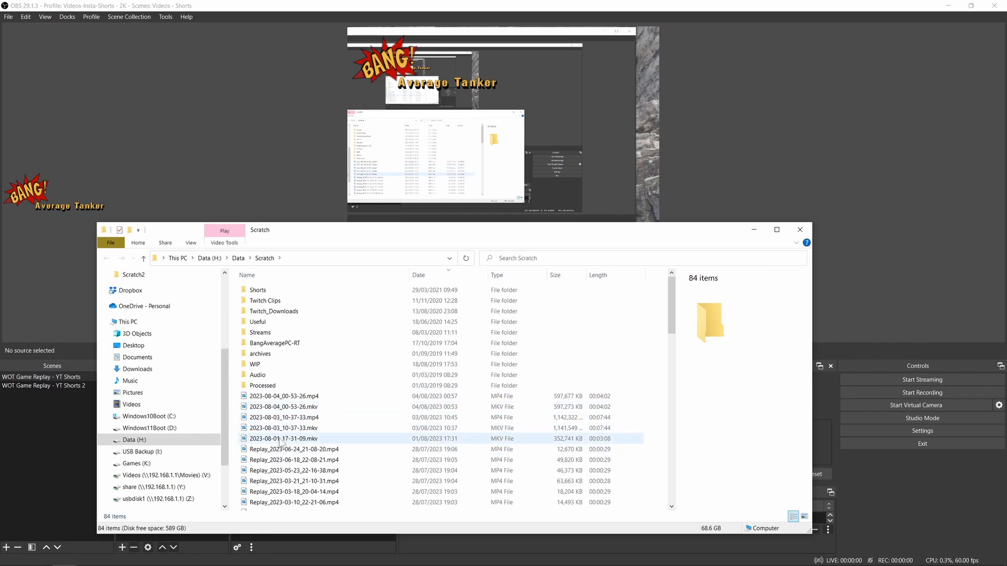
- Compare the MKV and MP4 versions of the 2023-08-04_00-53-26 recording, leaving the MP4 file selected
click(282, 397)
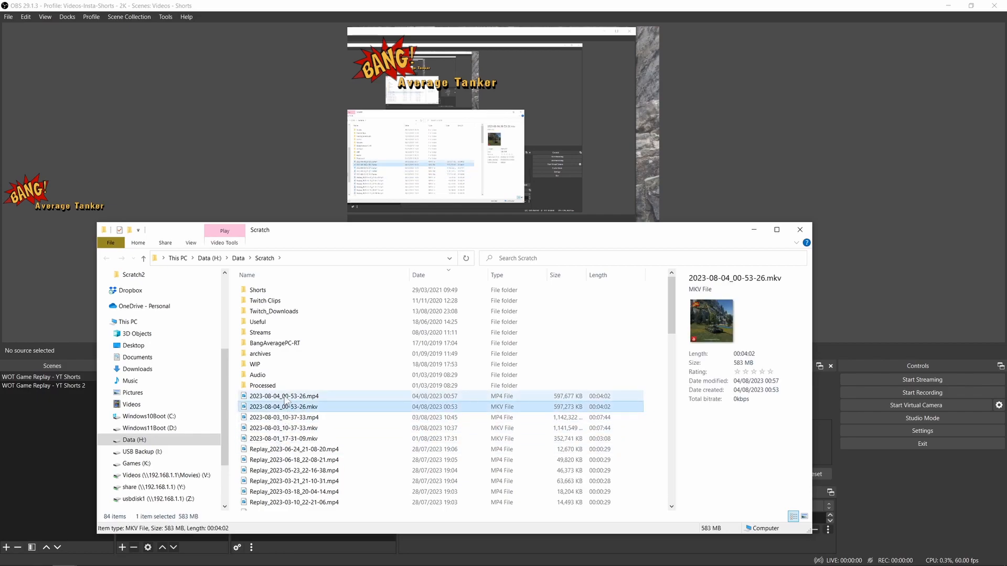
click(278, 408)
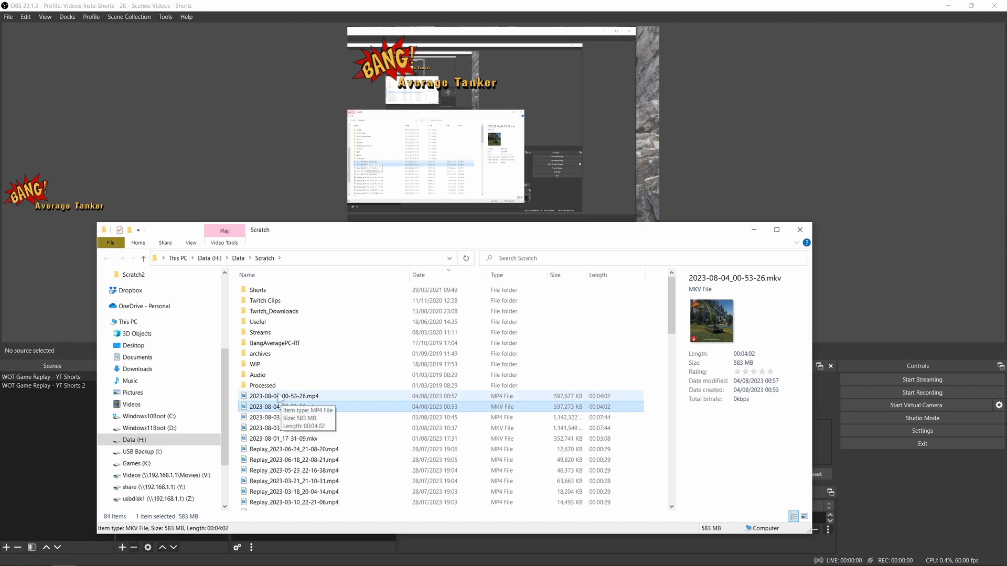
click(292, 397)
click(285, 407)
click(284, 398)
click(284, 407)
click(282, 398)
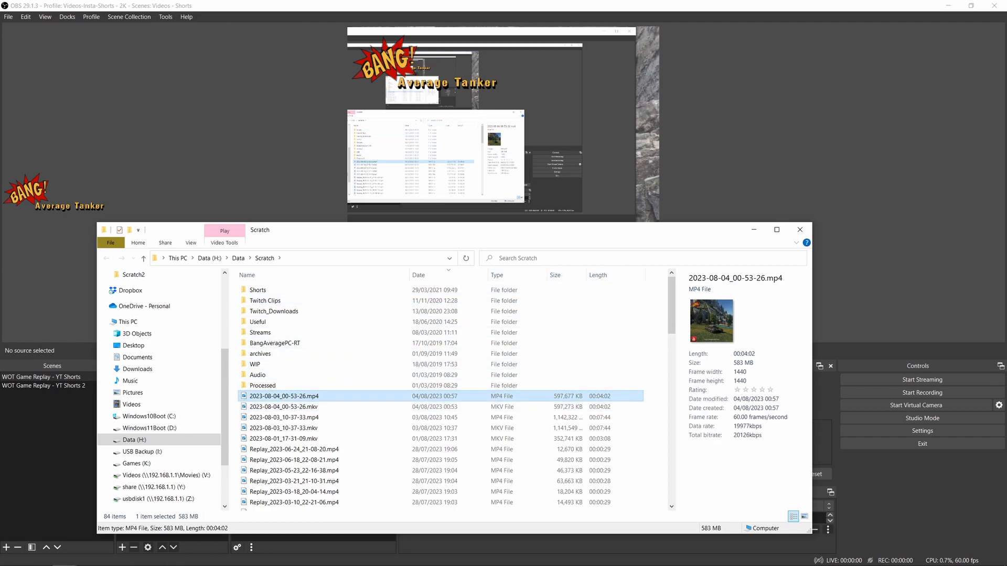
- Import 2023-08-04_00-53-26.mp4 from the Scratch folder into the DaVinci Resolve media pool and minimise the folder window
click(948, 7)
drag(497, 232, 914, 178)
drag(701, 336, 235, 420)
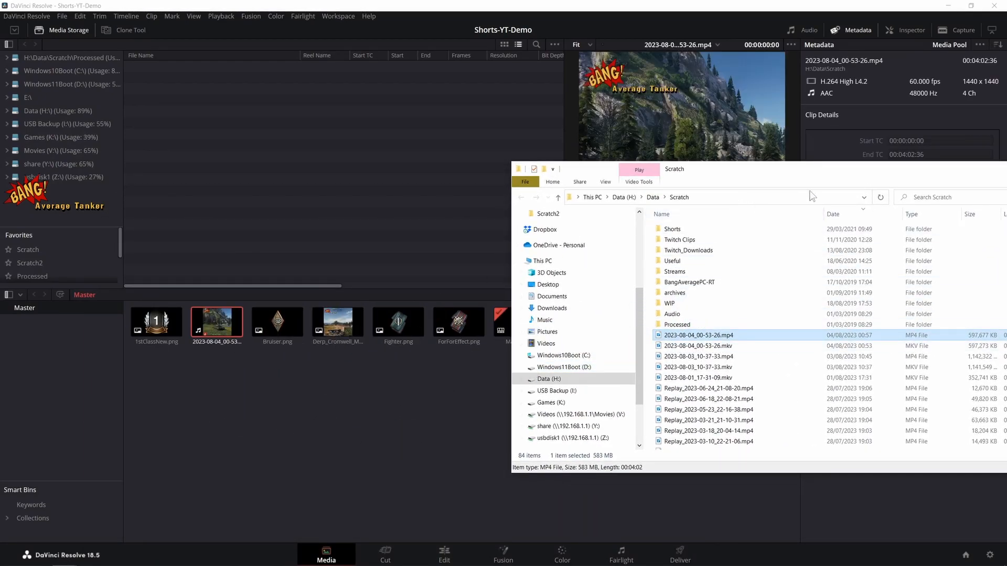
drag(948, 161, 949, 176)
drag(871, 187, 607, 254)
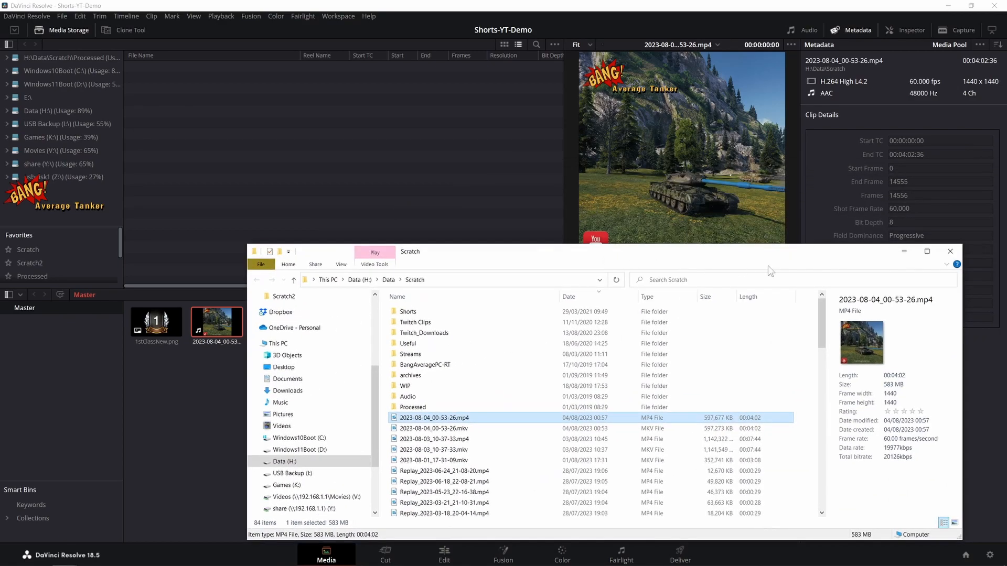
click(903, 252)
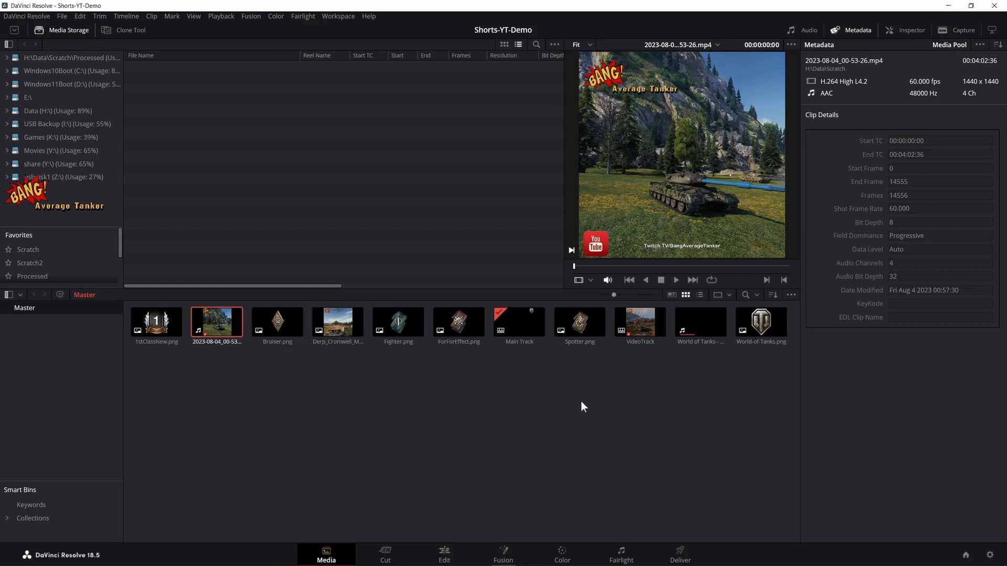
- Preview the Main Track timeline and open the VideoTrack timeline for editing
click(519, 335)
click(641, 397)
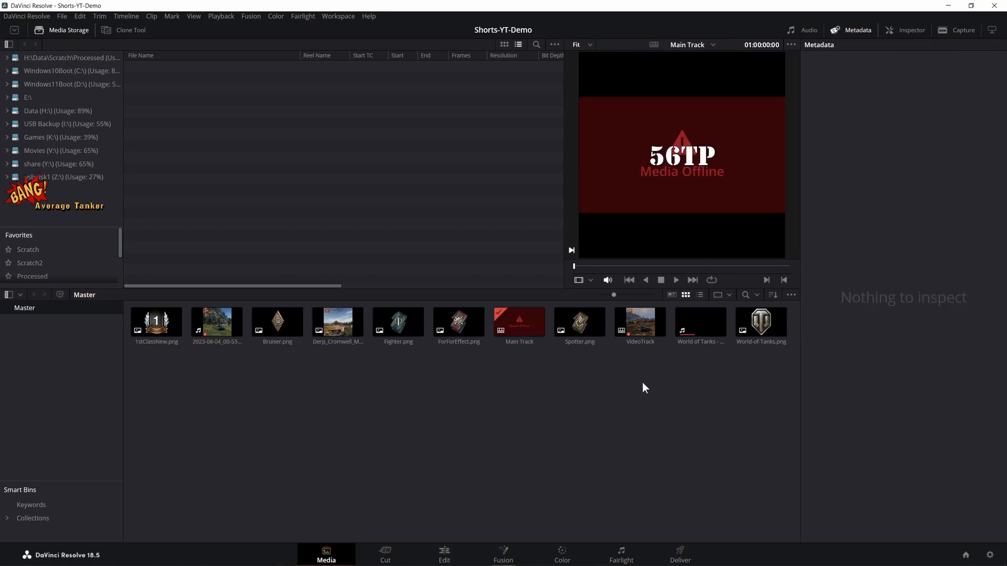
click(636, 329)
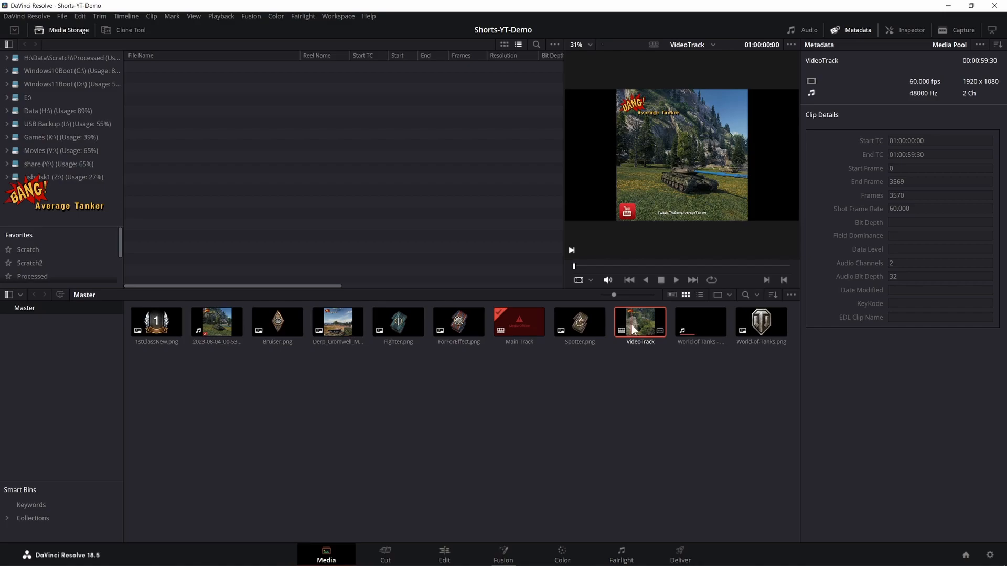
double_click(632, 327)
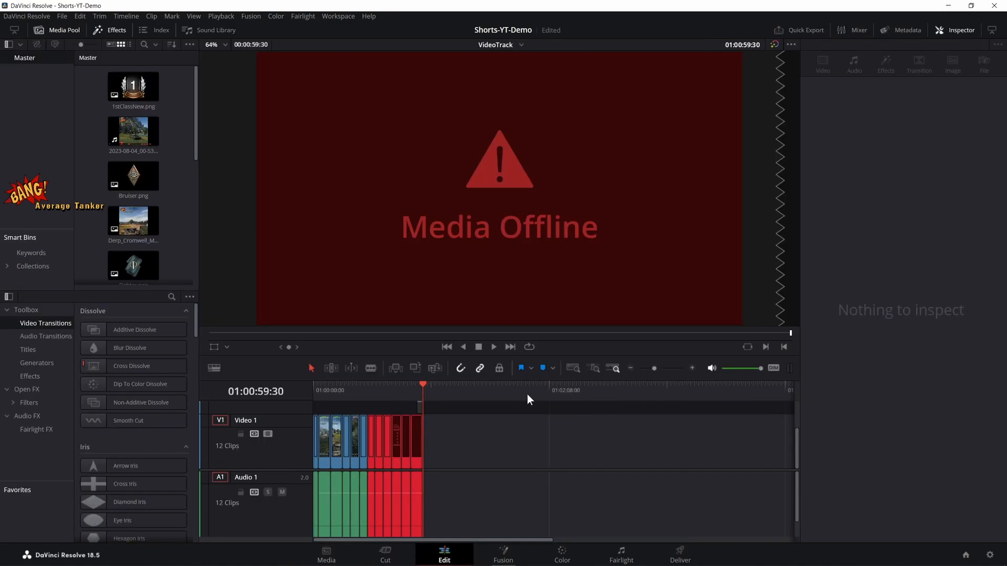
- Save the project and delete all the offline clips at the end of the VideoTrack timeline
click(418, 424)
key(ctrl+s)
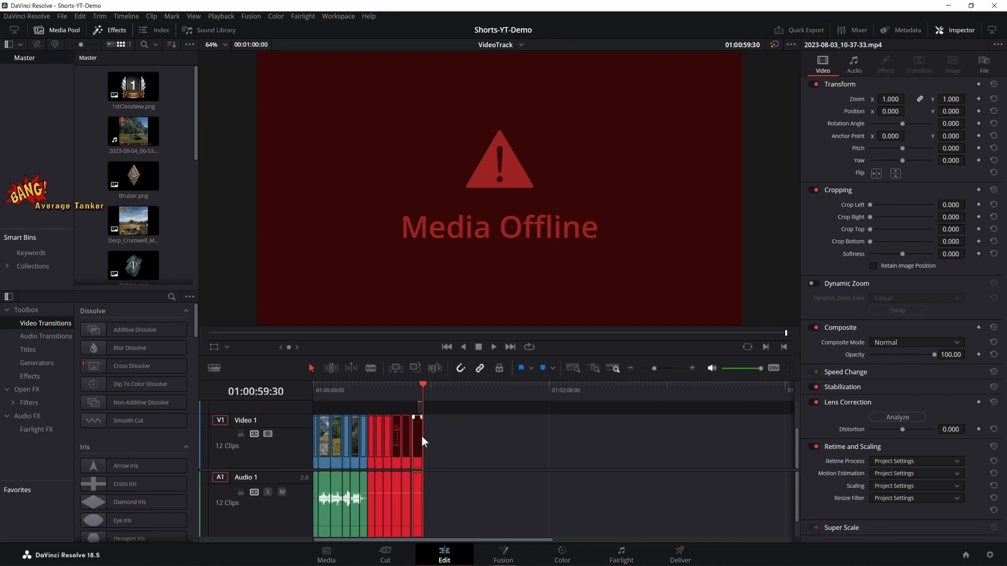
key(Delete)
click(408, 439)
key(Delete)
click(398, 443)
key(Delete)
click(389, 444)
key(Delete)
click(382, 445)
key(Delete)
click(373, 445)
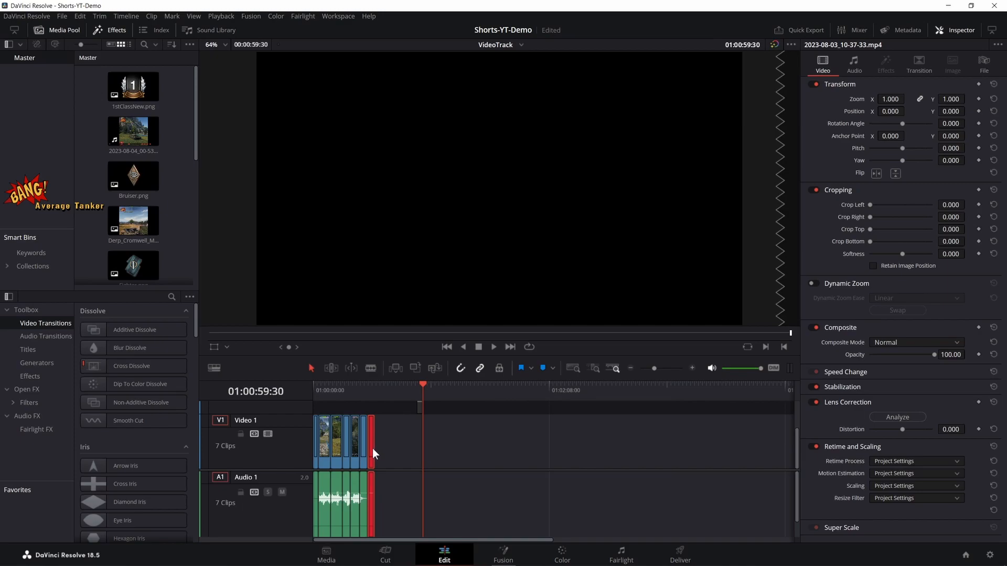
key(Delete)
- Delete the remaining old cut segments from the VideoTrack timeline, keeping only the first clip
click(361, 449)
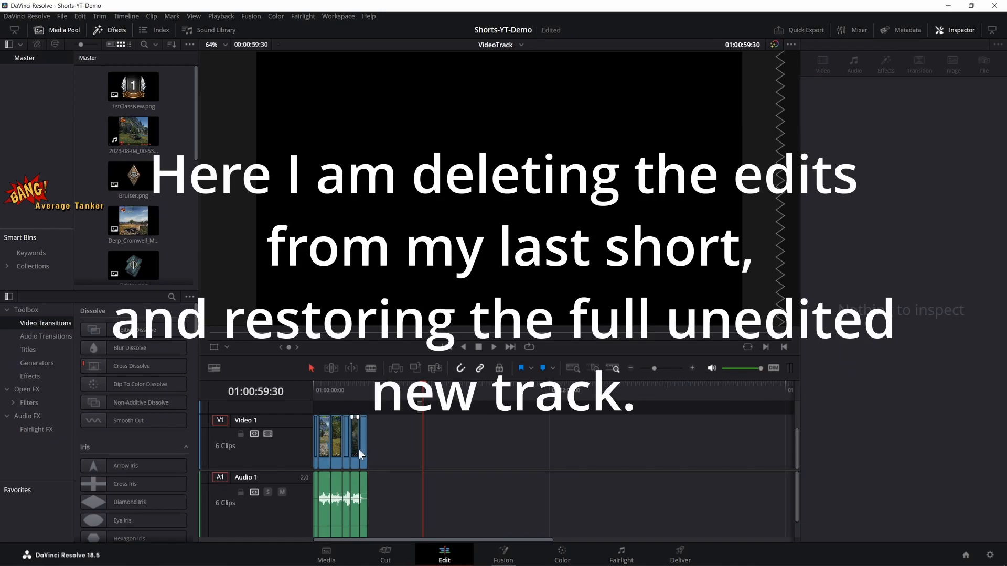
key(Delete)
click(354, 448)
key(Delete)
click(349, 448)
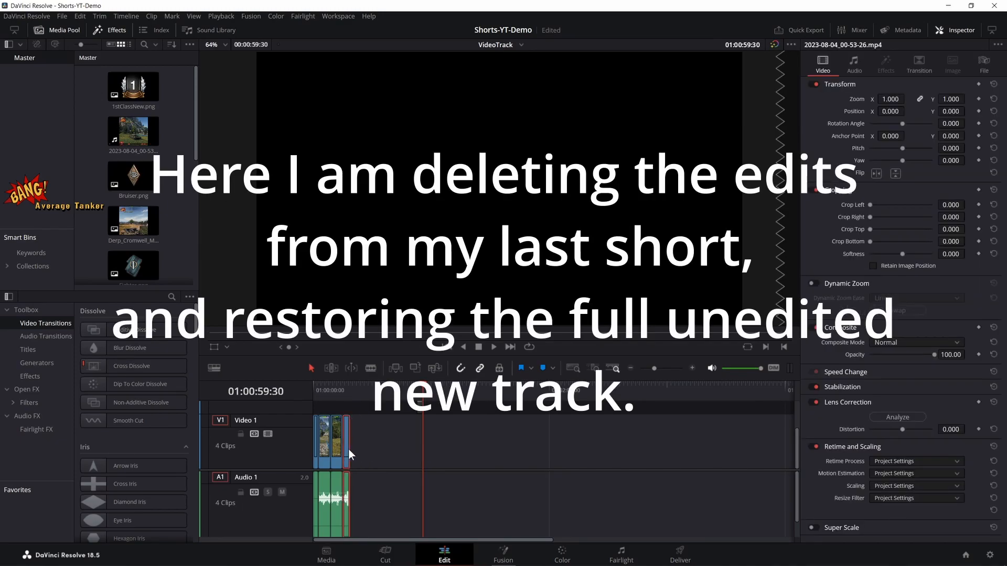
key(Delete)
click(339, 449)
key(Delete)
click(326, 446)
key(Delete)
- Extend the first clip on Video 1 to the full length of the recording and move the playhead to its end
click(314, 446)
click(692, 368)
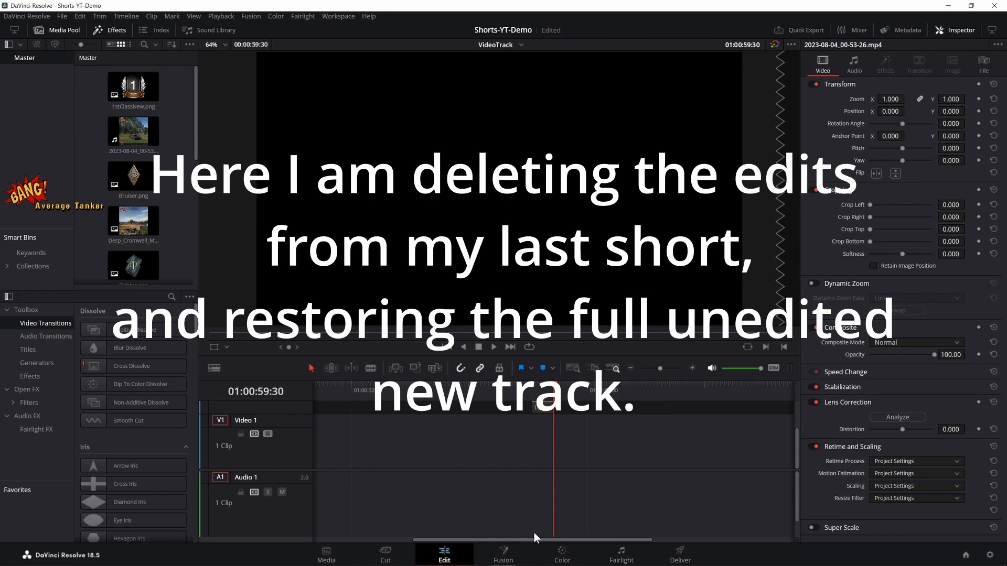
drag(530, 541, 377, 540)
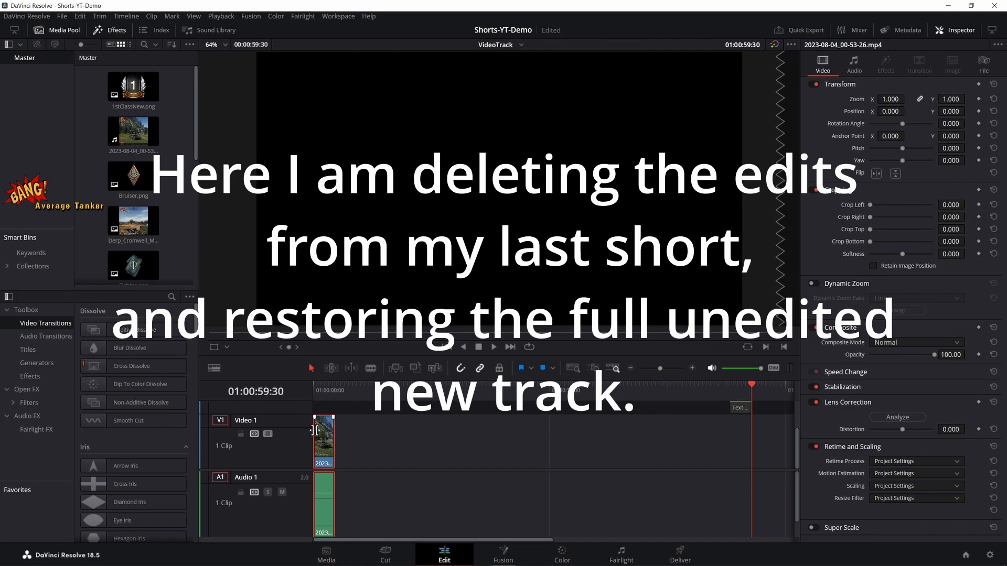
drag(334, 436, 792, 441)
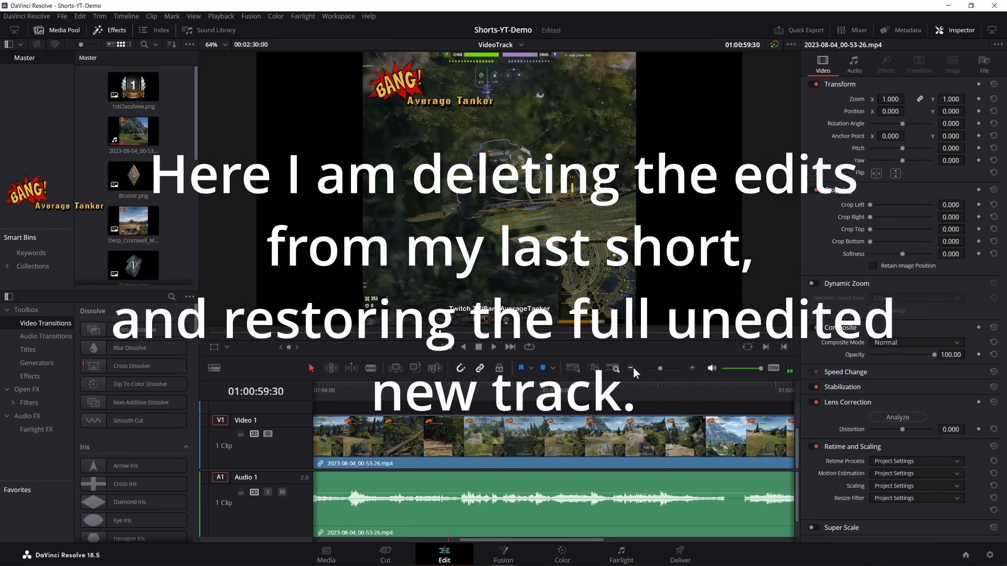
click(632, 368)
drag(447, 436, 533, 435)
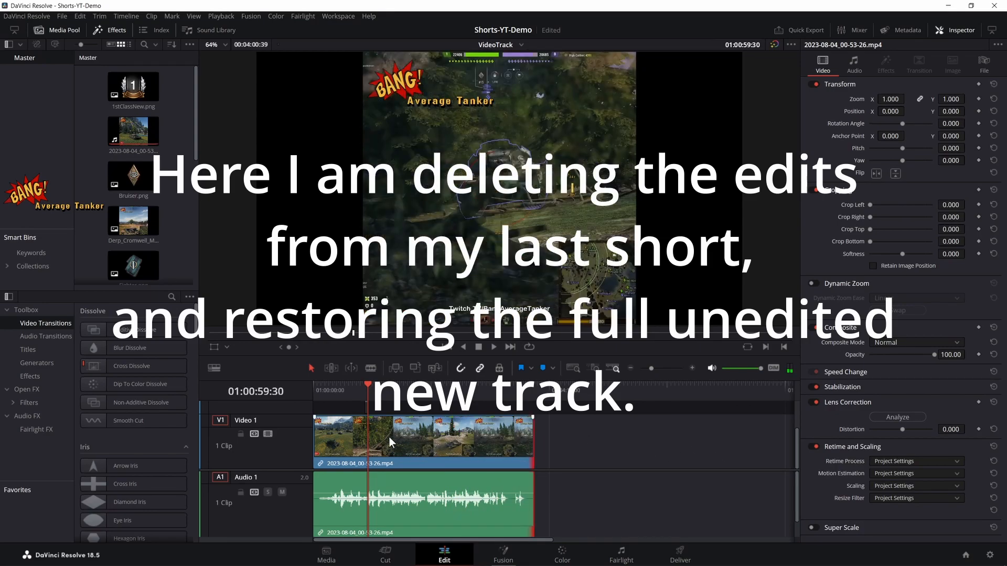
click(510, 346)
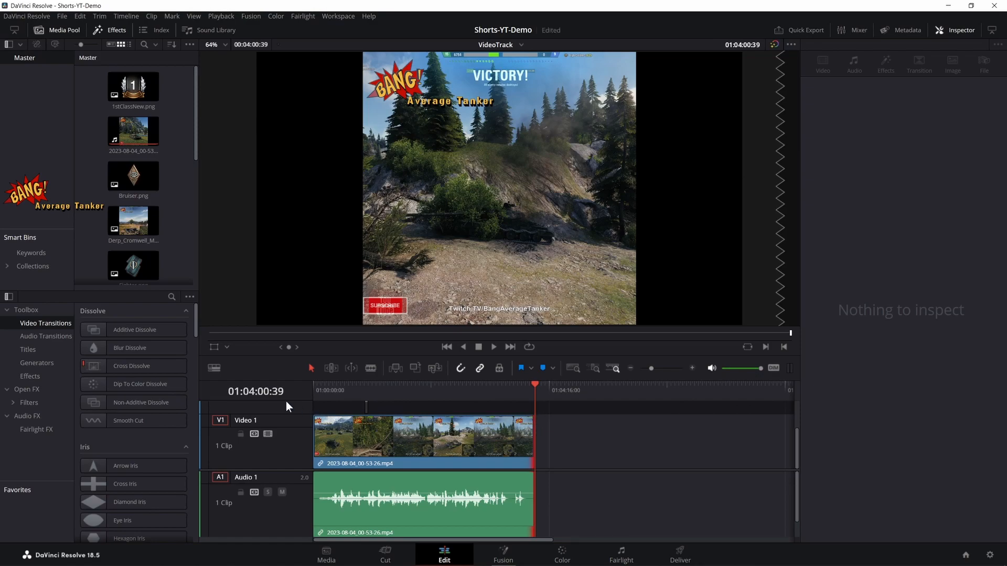
scroll(500, 464, up, 2)
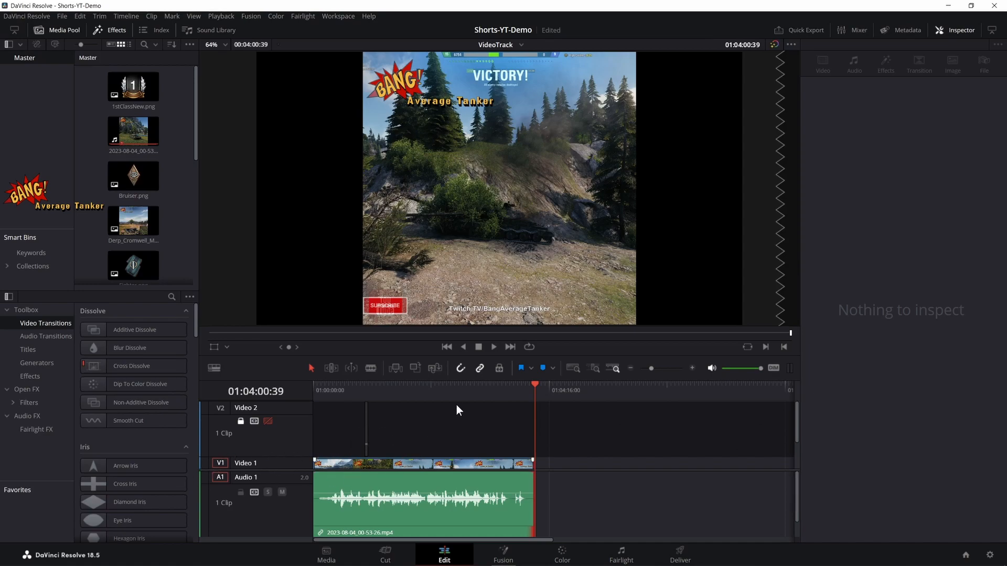
- Examine where the text title on Video 2 sits near the one-minute point, and return the playhead to the timeline start
key(Up)
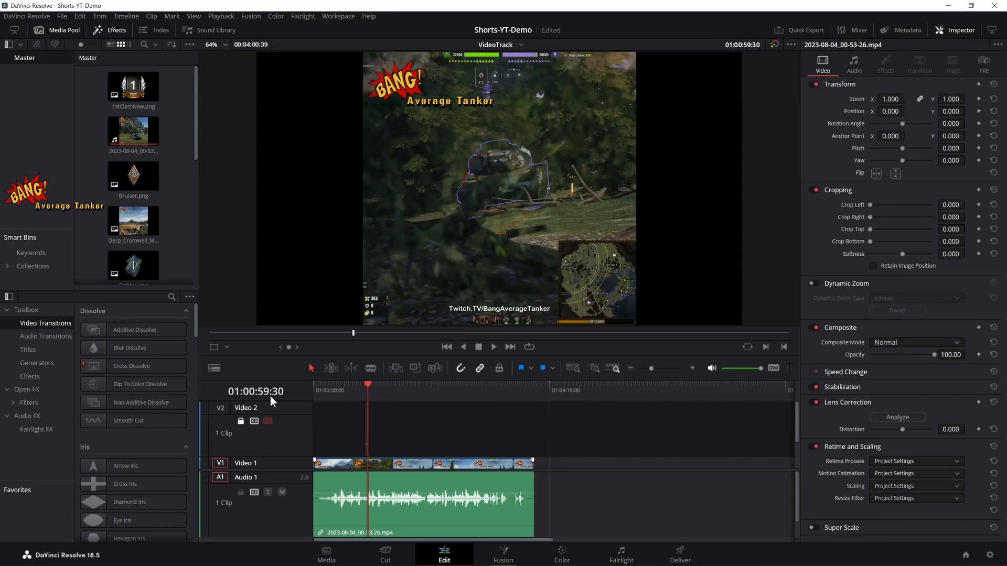
scroll(397, 419, down, 3)
scroll(399, 429, up, 3)
scroll(399, 429, down, 3)
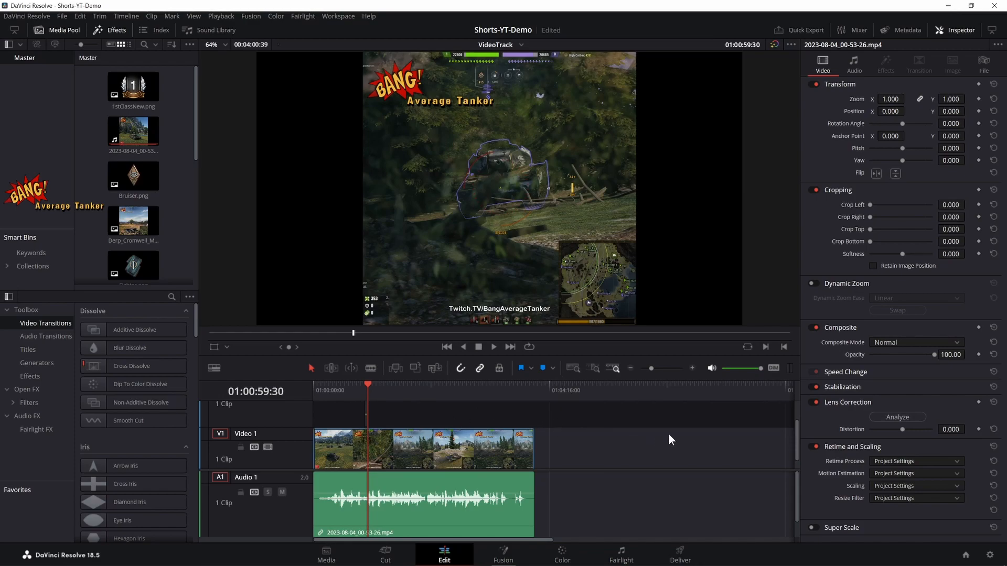
click(692, 371)
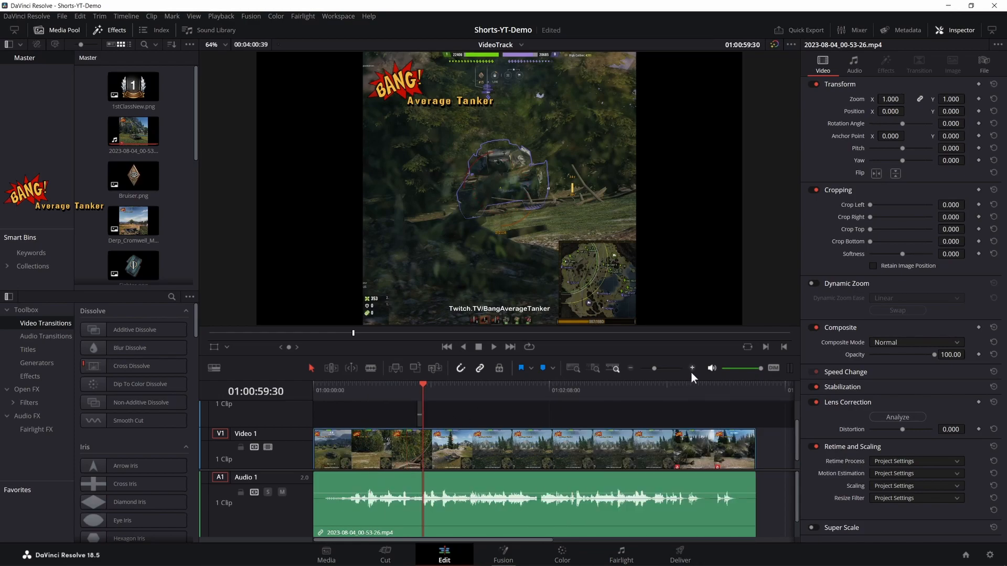
click(446, 347)
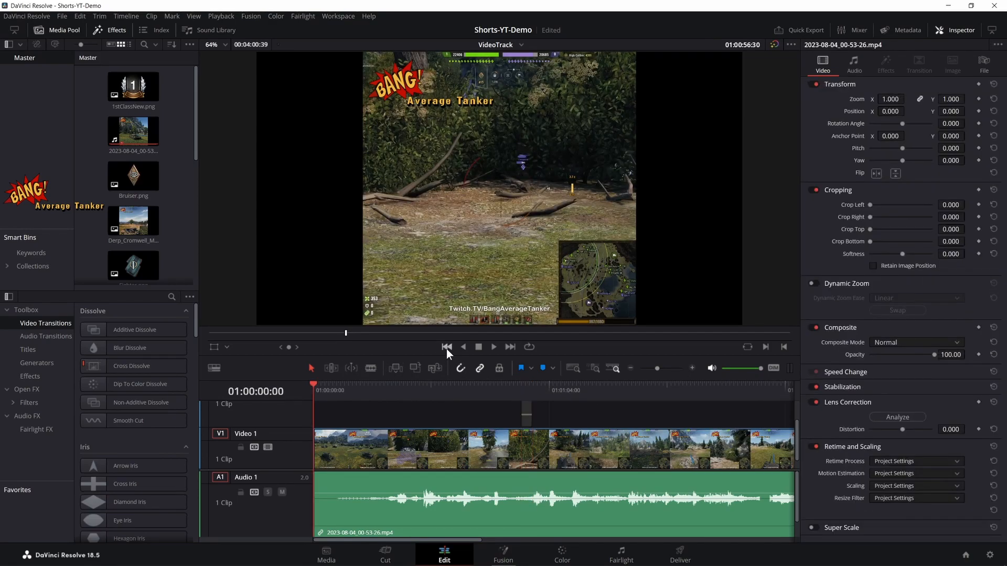
scroll(308, 430, up, 3)
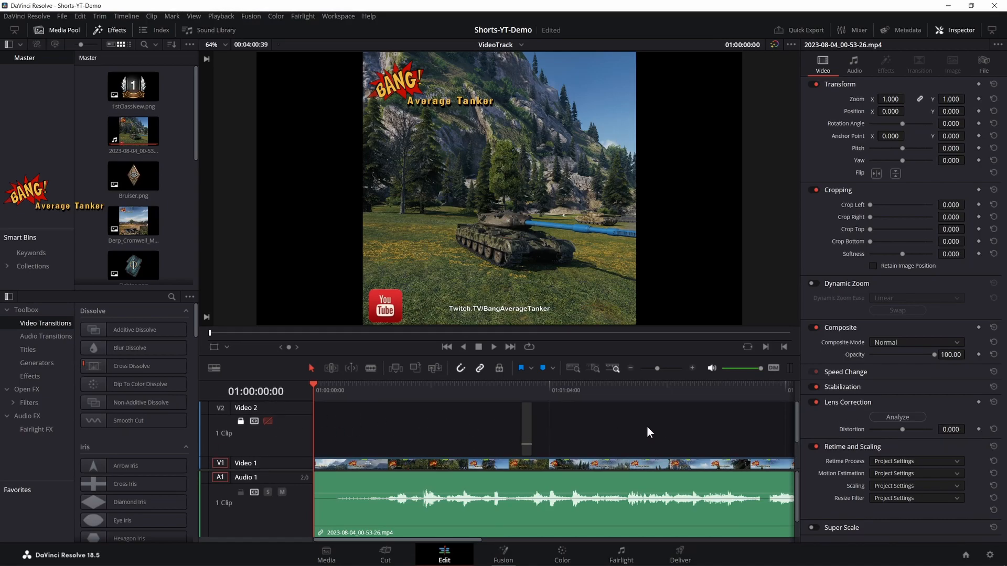
click(511, 348)
click(511, 348)
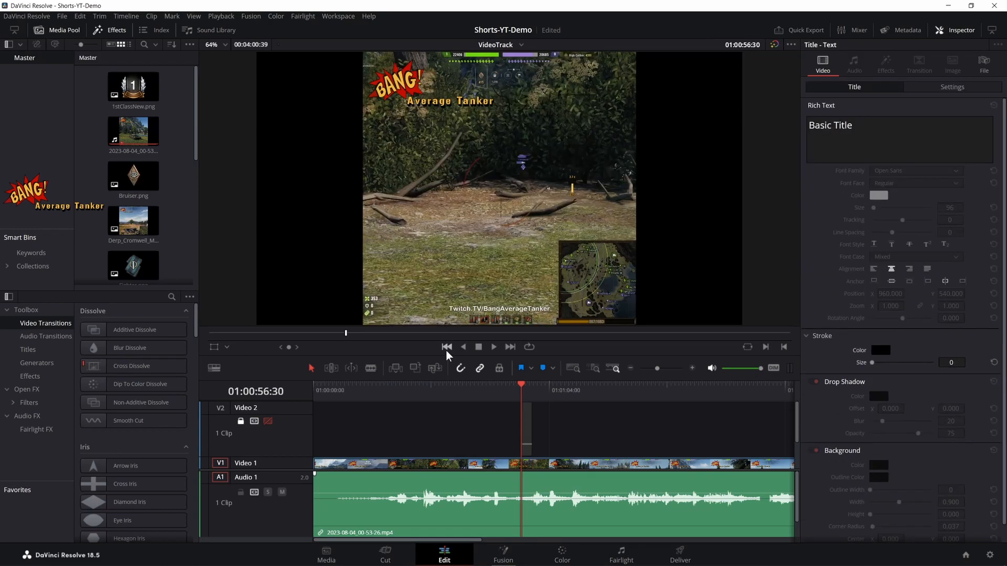
click(446, 347)
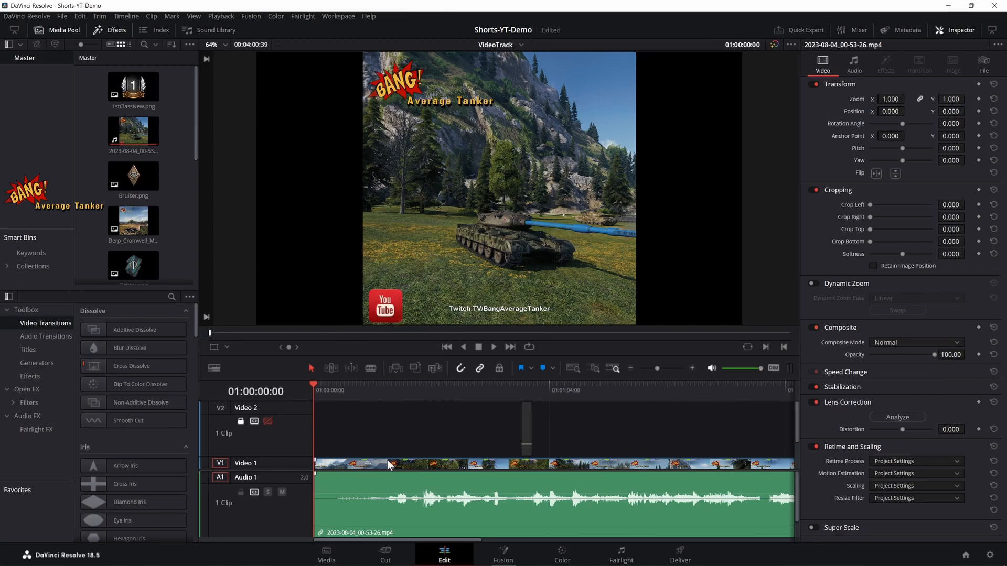
- Play the opening of the recording and split its linked video and audio at 01:00:03:00
key(space)
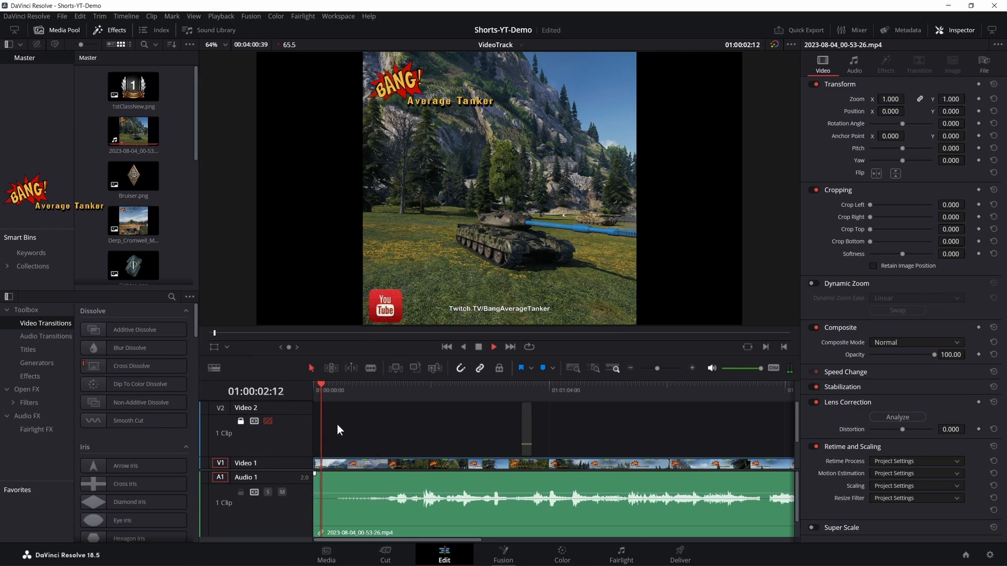
key(space)
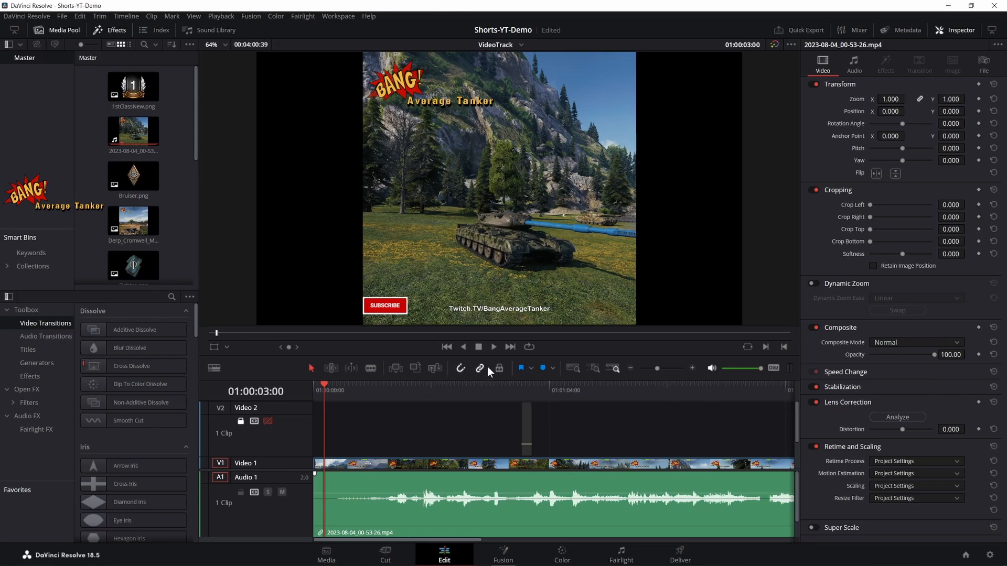
click(371, 369)
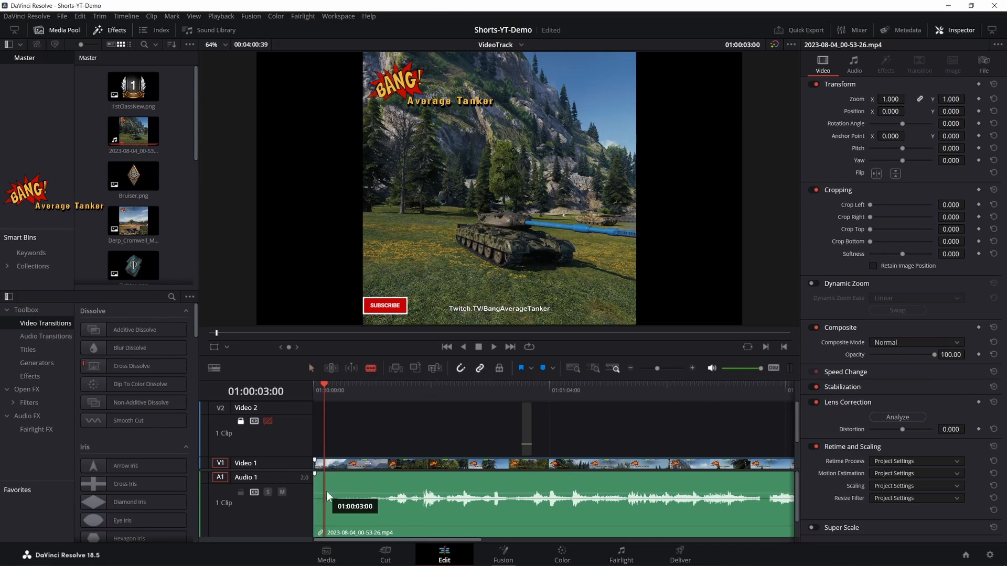
click(692, 369)
click(692, 369)
click(360, 502)
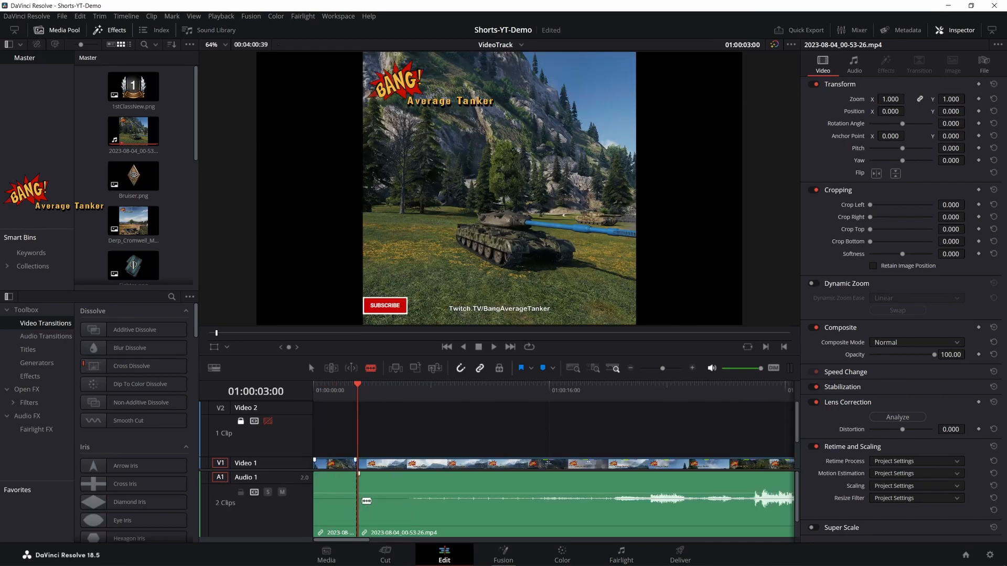
- Split the recording at 01:00:35:49 and ripple delete the segment between the 01:00:03:00 cut and there
key(space)
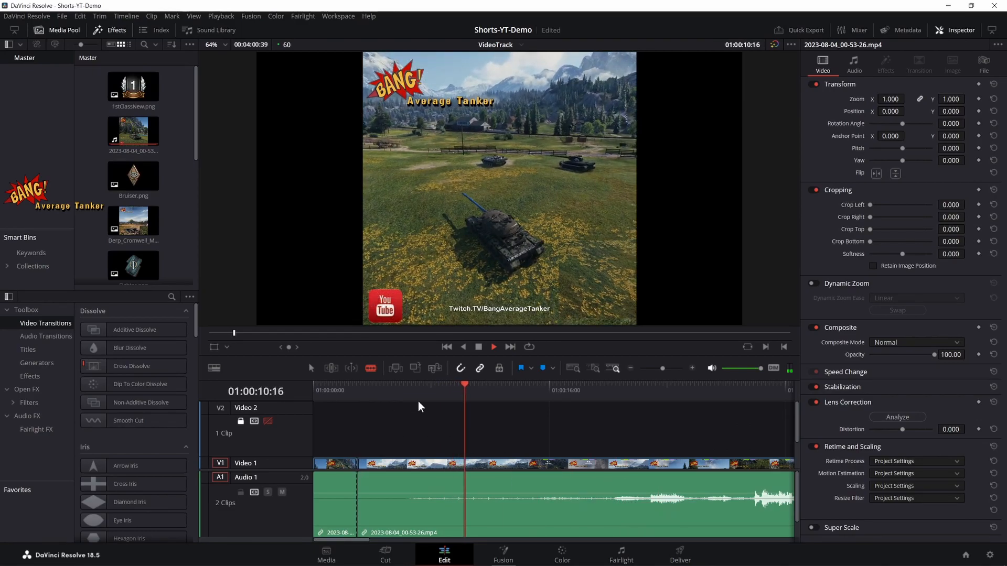
drag(479, 394, 708, 415)
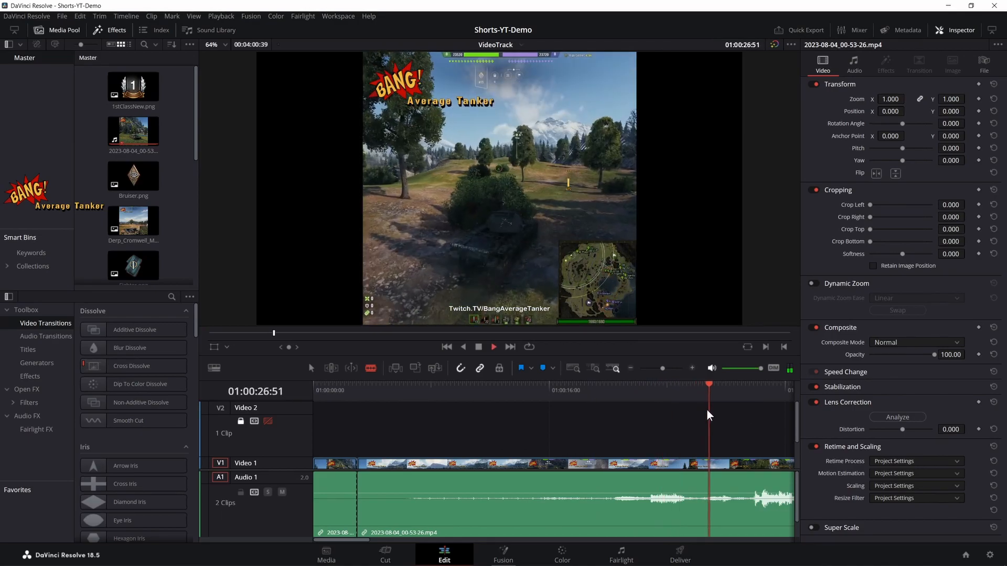
click(631, 368)
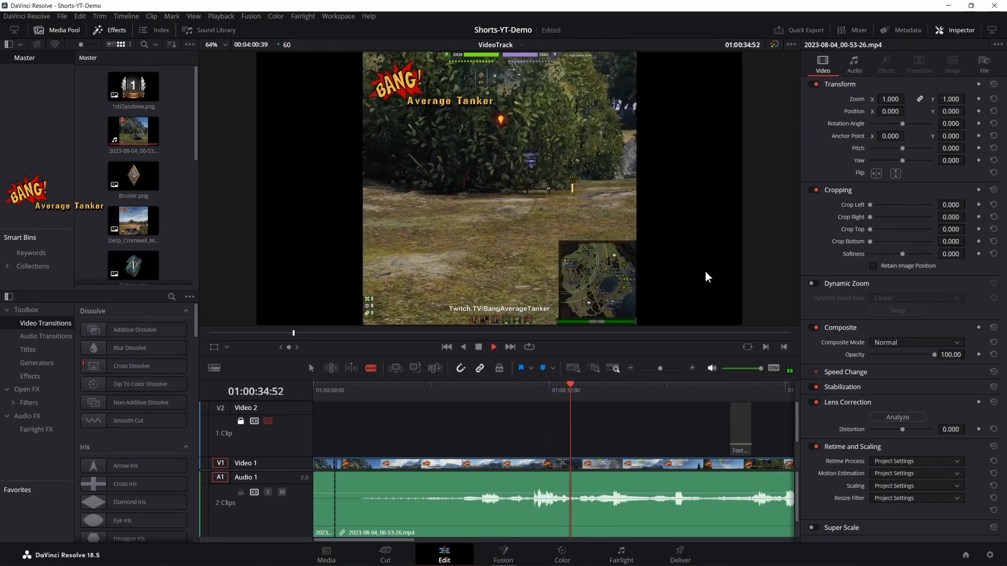
key(ctrl+b)
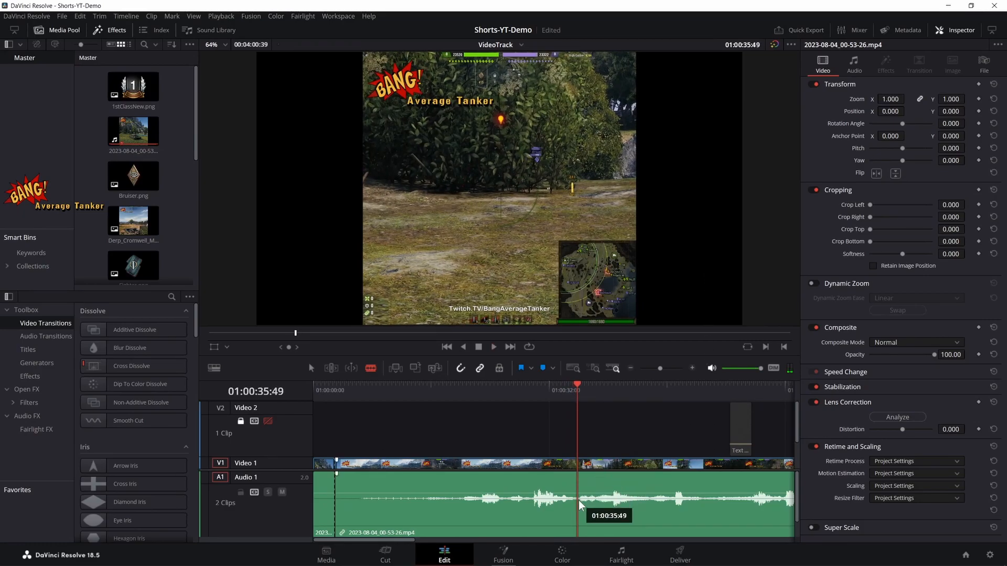
right_click(494, 480)
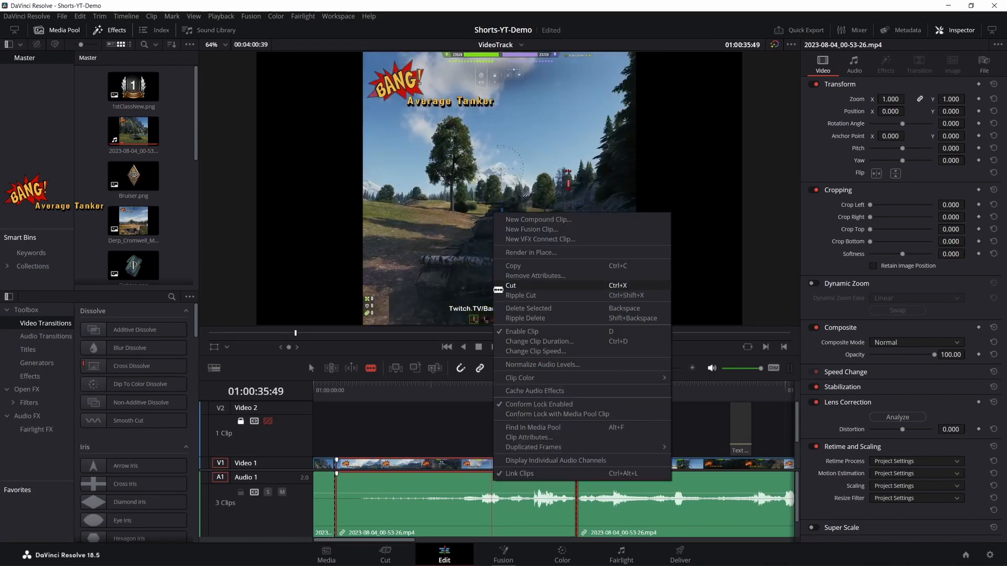
click(524, 321)
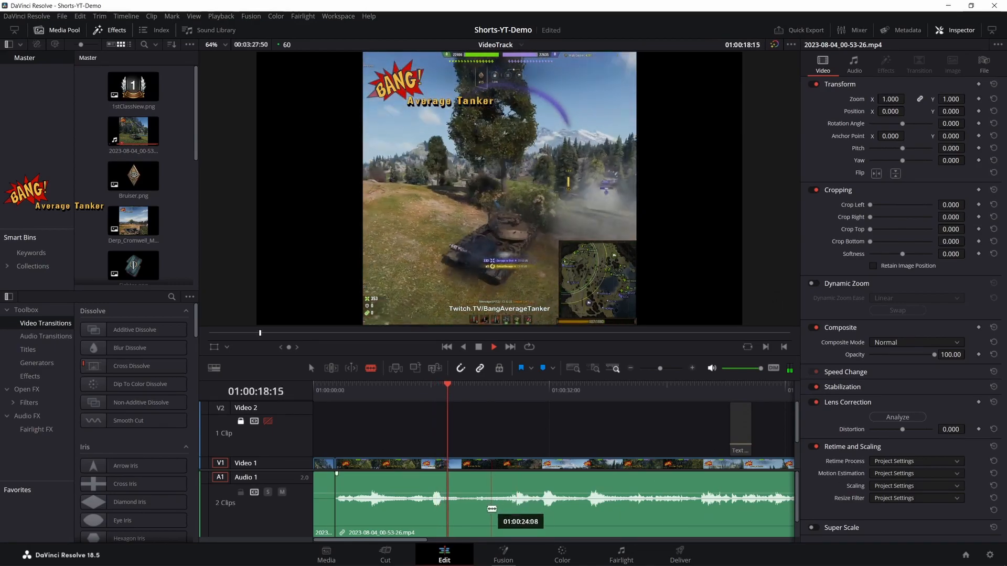
- Split the recording at 01:00:19:37 and 01:00:26:13, and ripple delete the segment between the two cuts
key(space)
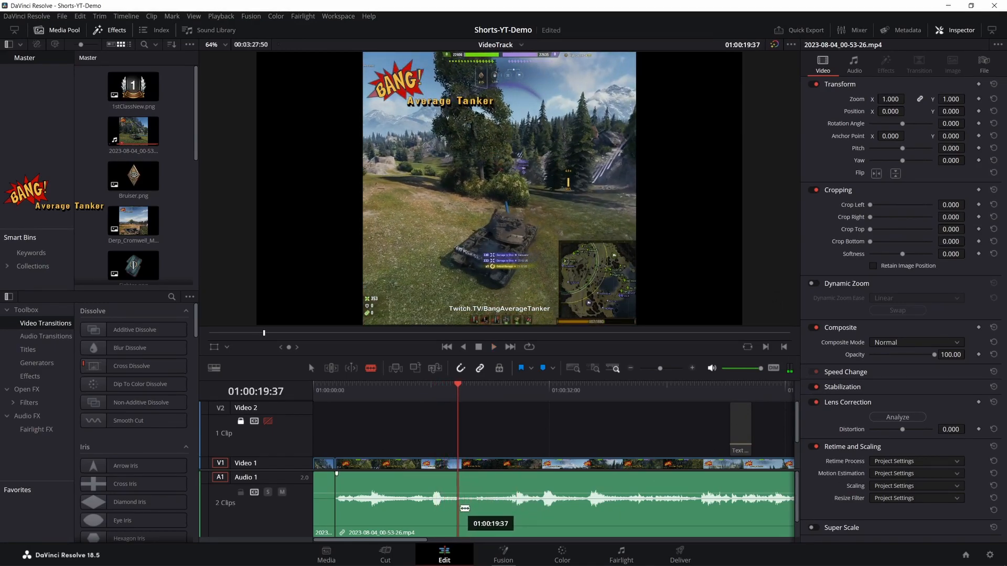
click(460, 508)
key(space)
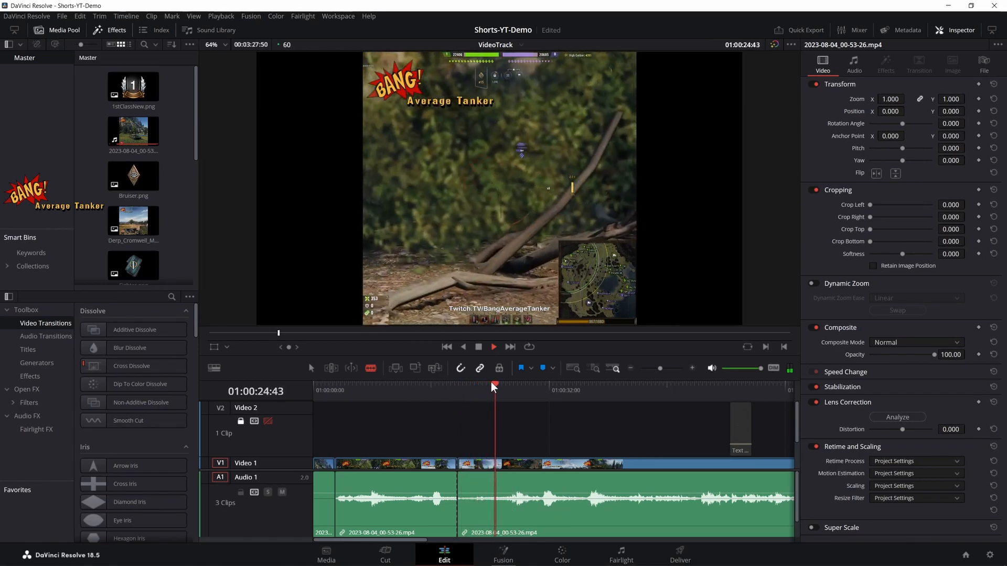
key(space)
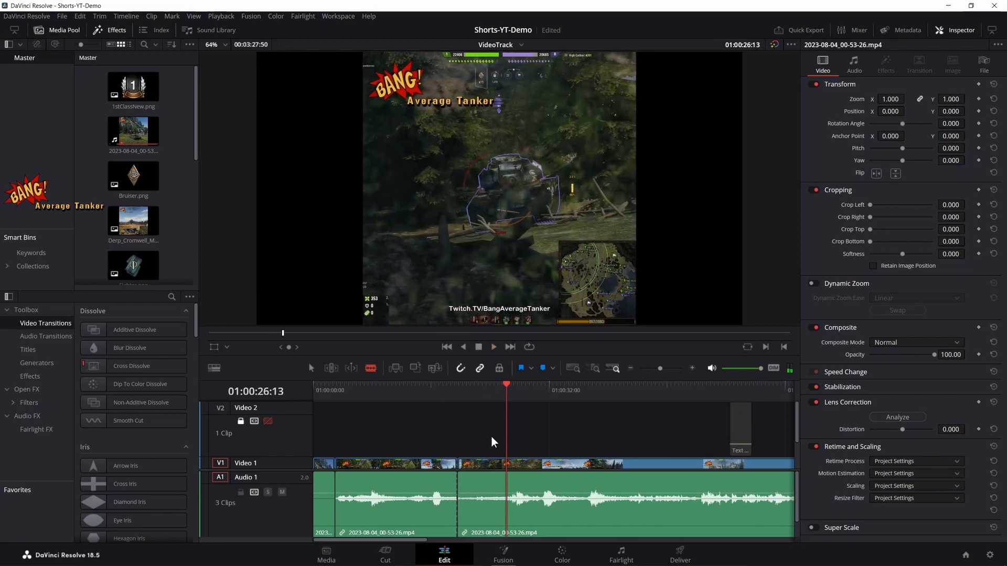
key(ctrl+b)
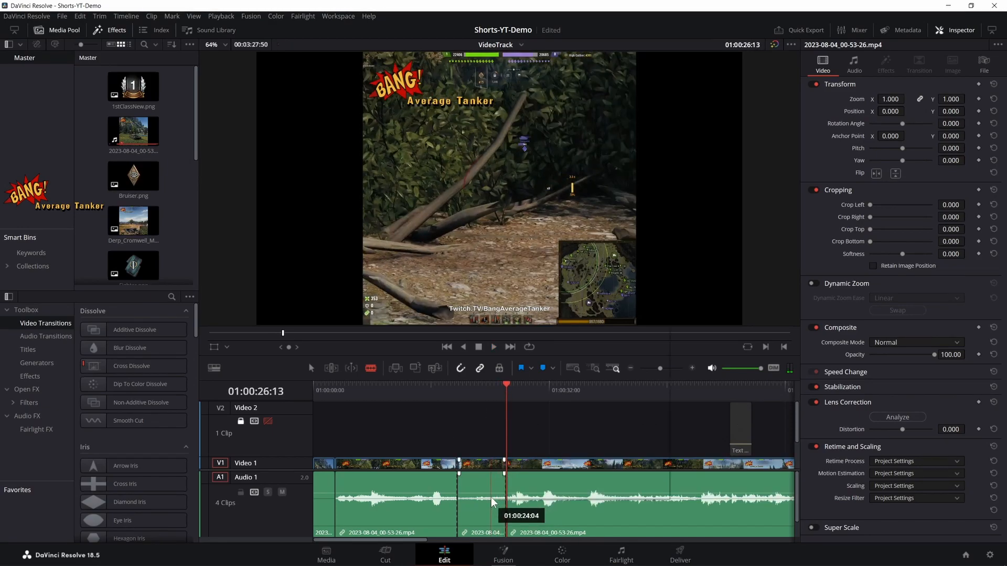
right_click(492, 504)
click(523, 337)
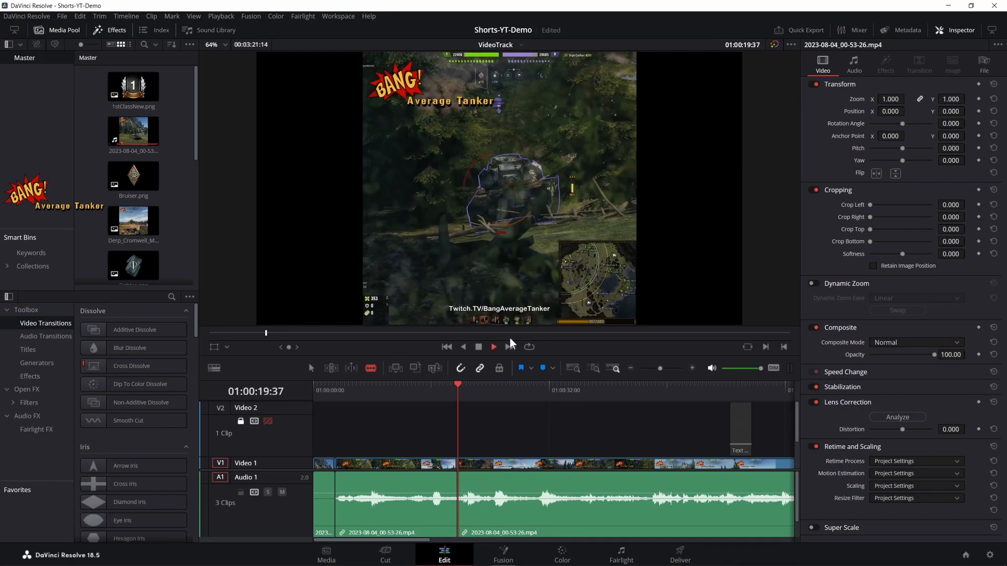
- Split the recording at 01:00:27:41 and at about 01:00:45, and ripple delete the segment between the two cuts
key(space)
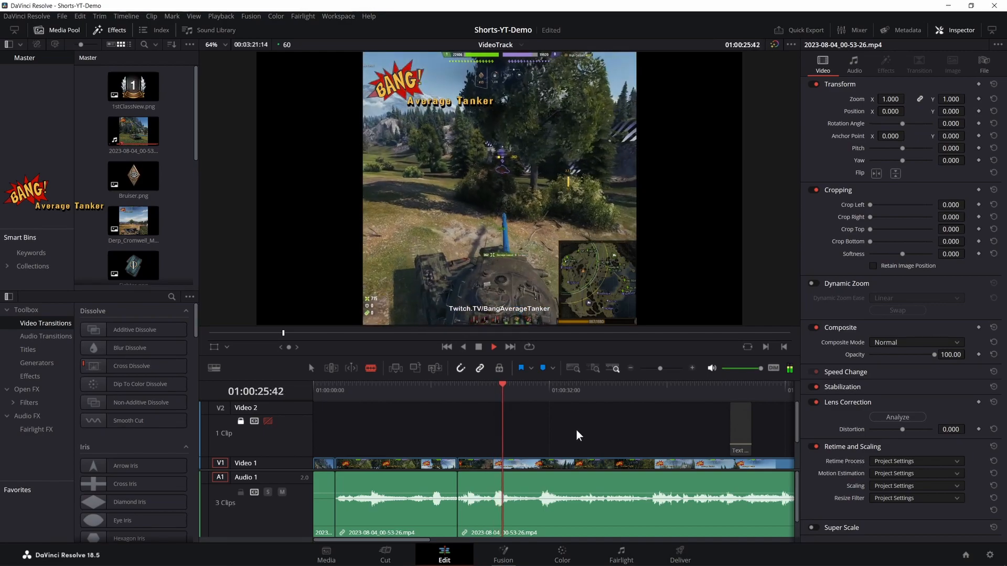
click(518, 506)
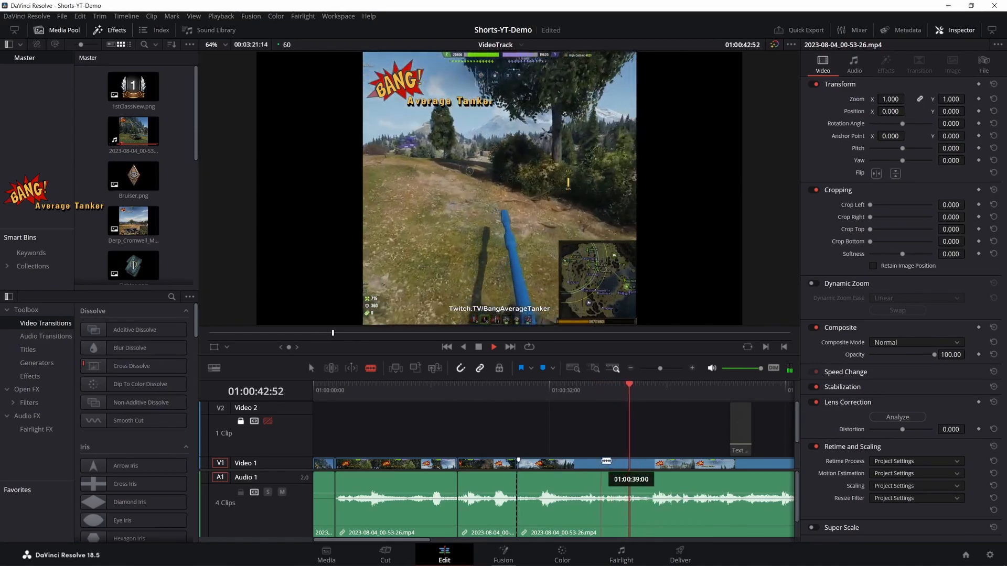
drag(636, 394, 748, 430)
key(space)
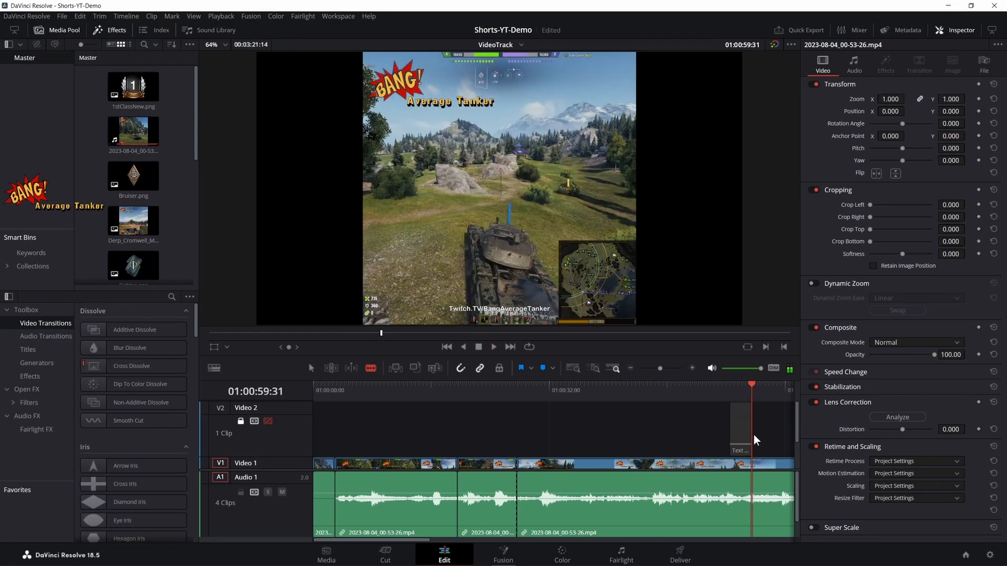
key(space)
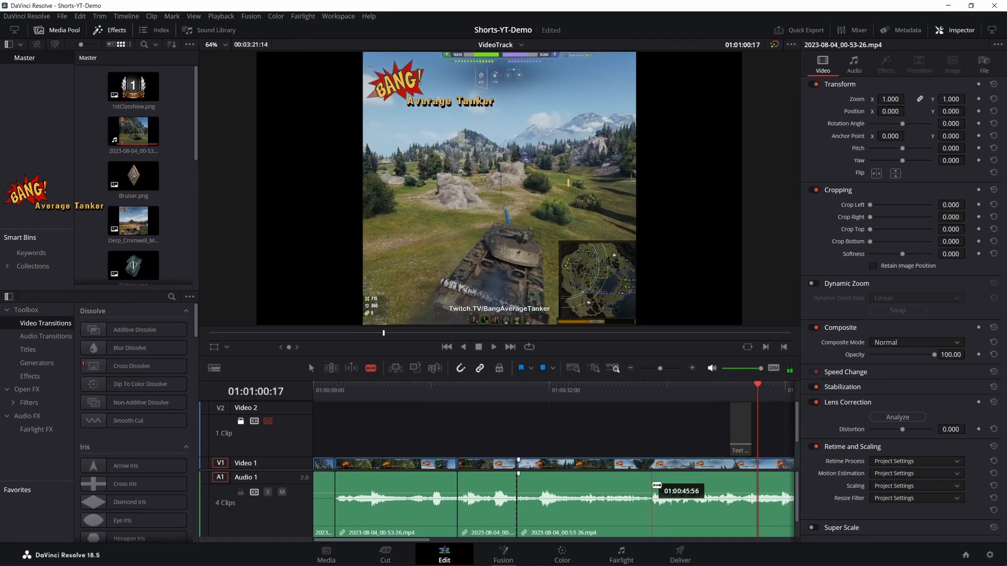
click(649, 501)
right_click(617, 496)
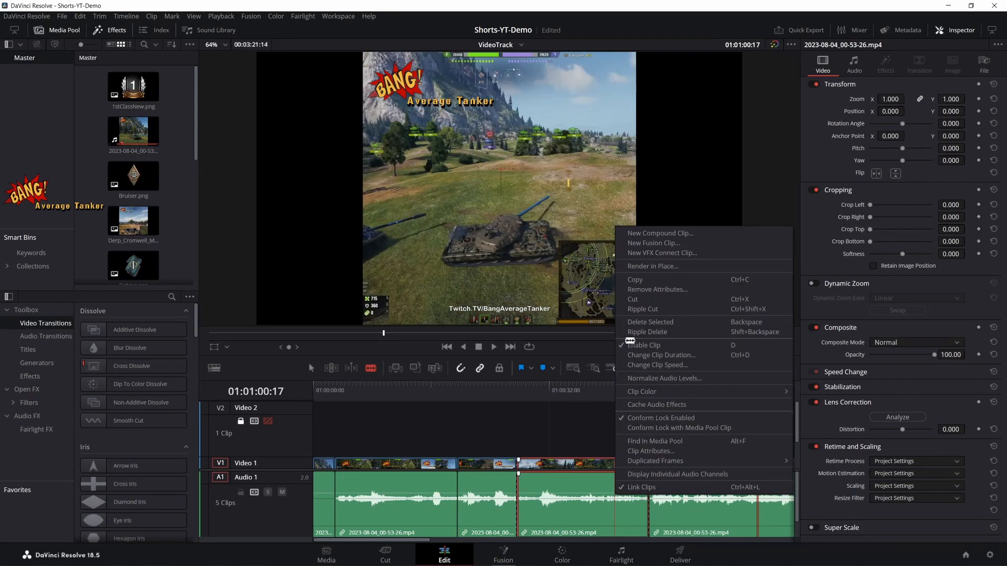
click(645, 337)
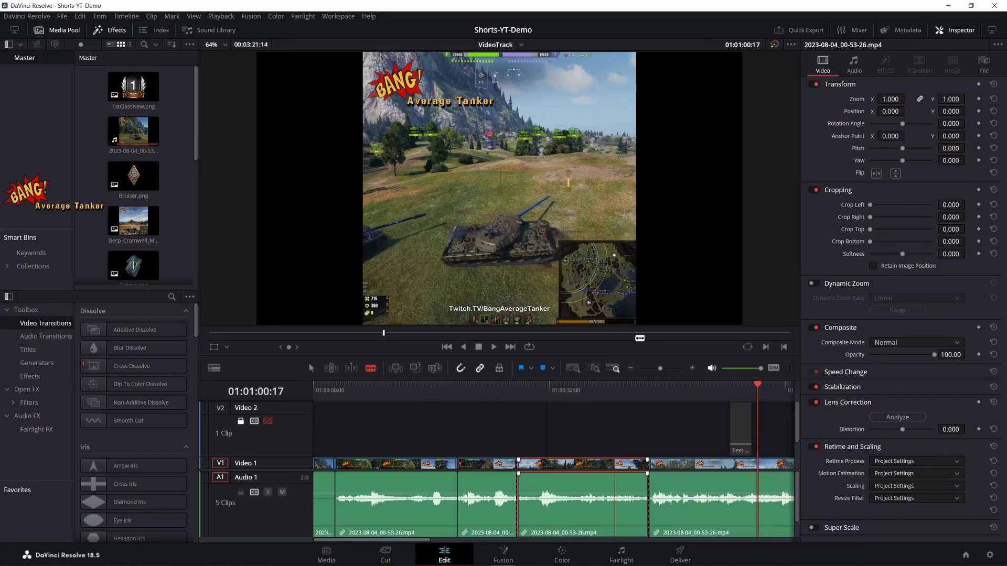
right_click(587, 488)
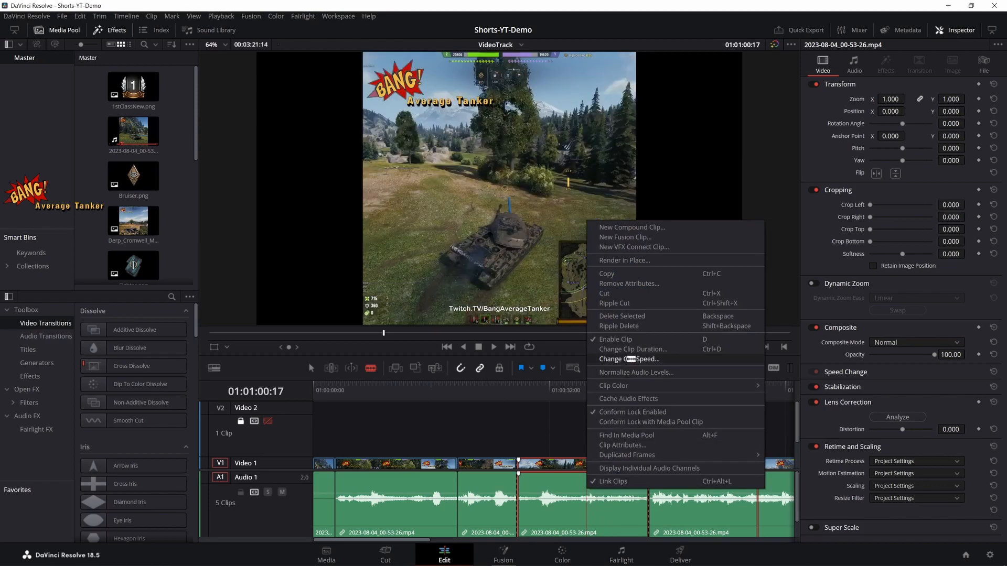
click(637, 326)
- Split the recording at 01:01:24:15 and ripple delete the long segment from the 01:00:27:41 cut up to there
key(space)
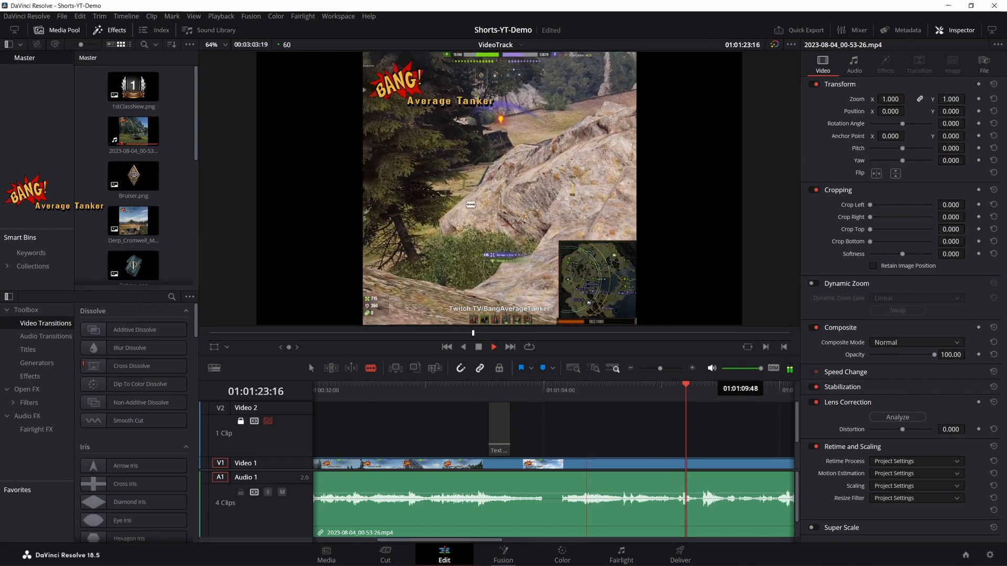
key(space)
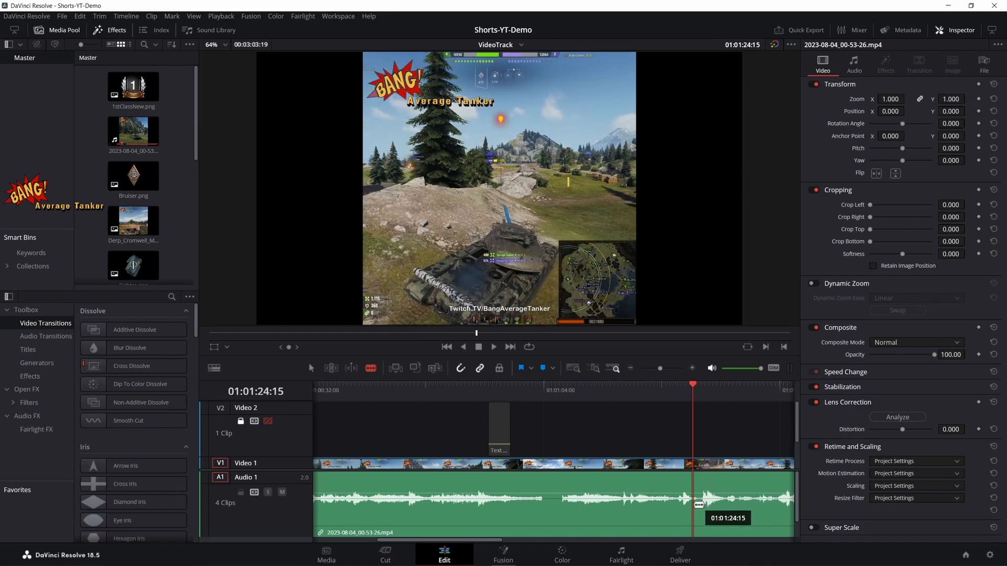
key(ctrl+b)
right_click(660, 498)
click(678, 337)
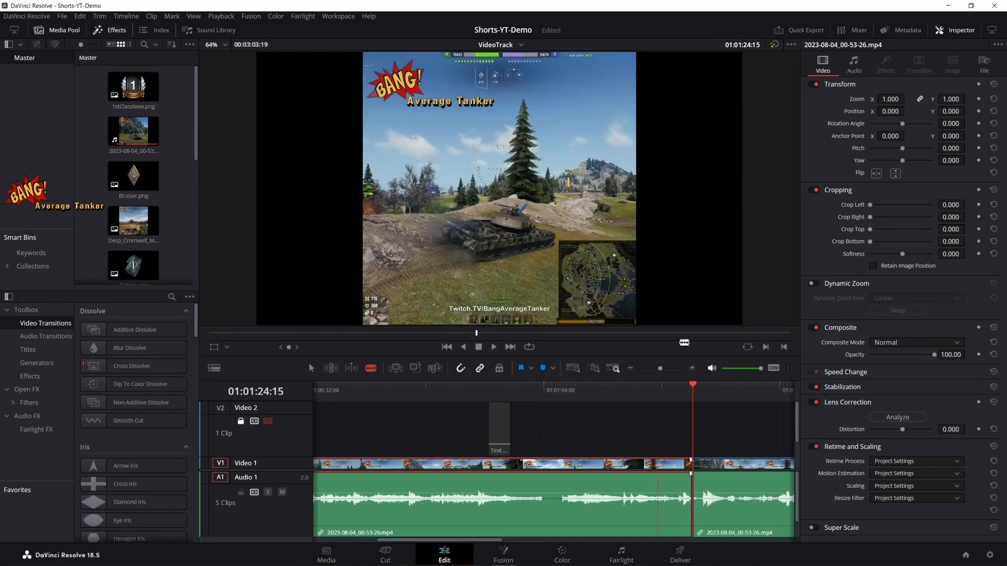
right_click(669, 493)
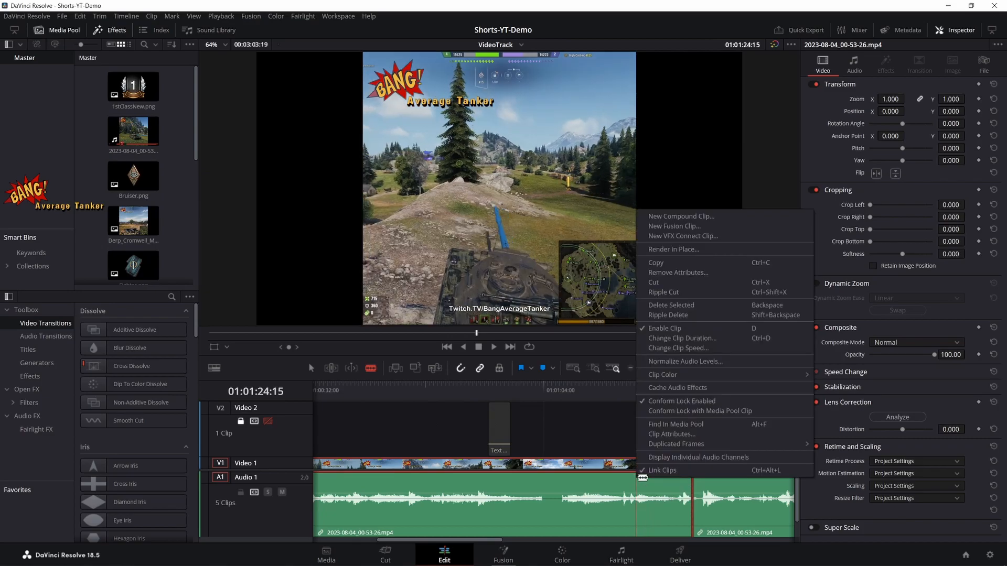
click(667, 315)
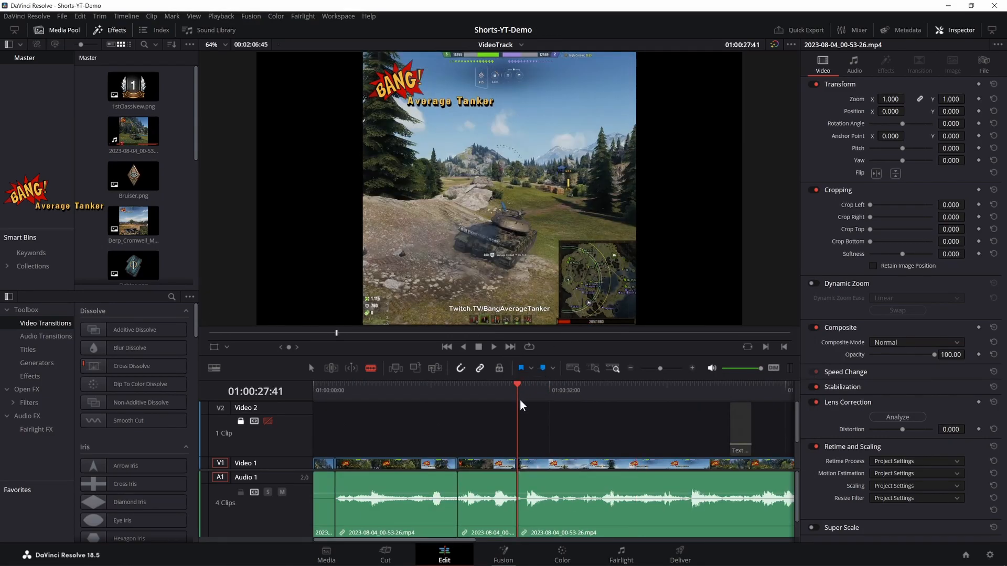
- Play on from the 01:00:27:41 cut and split the recording at 01:00:51:04
key(space)
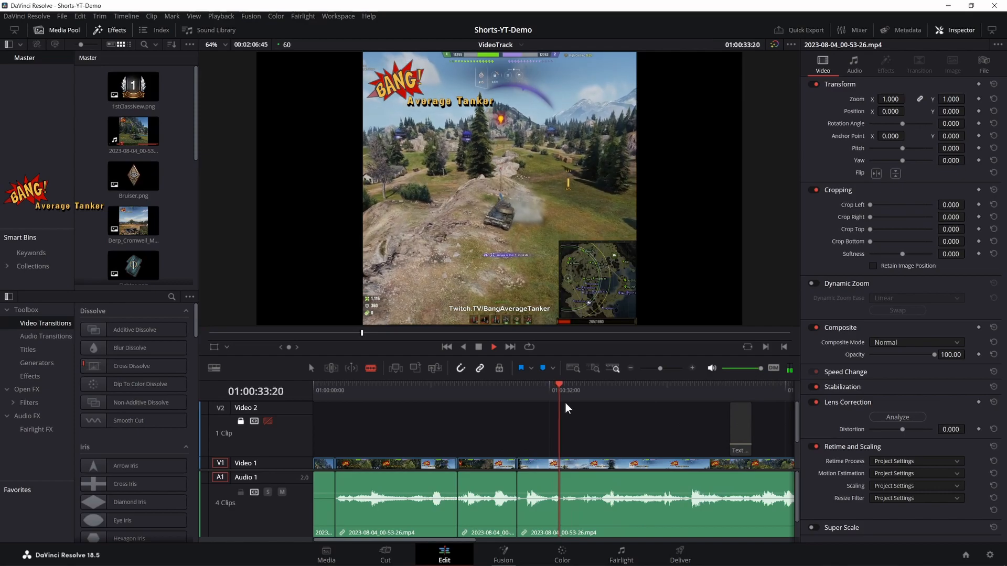
drag(565, 405, 677, 427)
key(space)
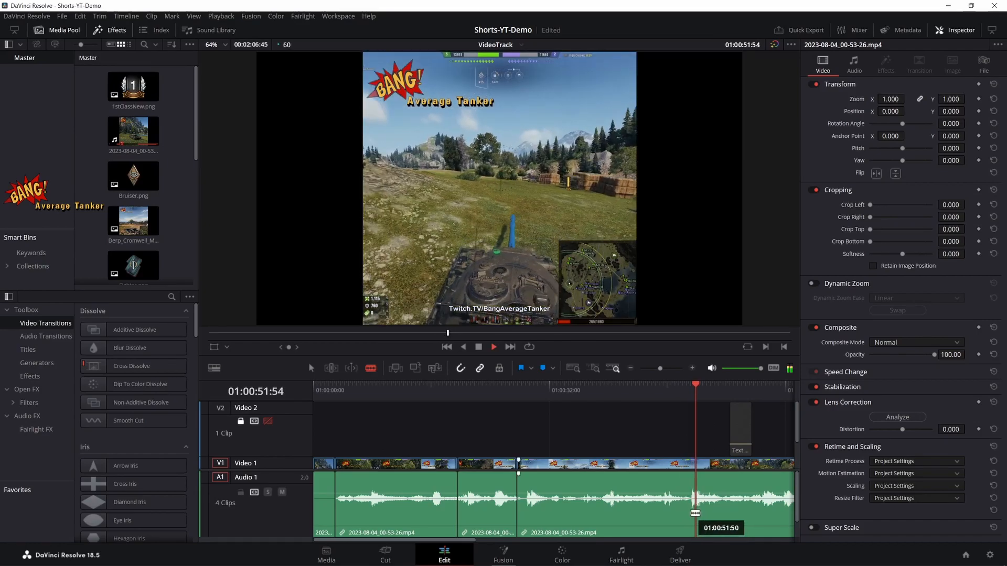
key(space)
click(691, 507)
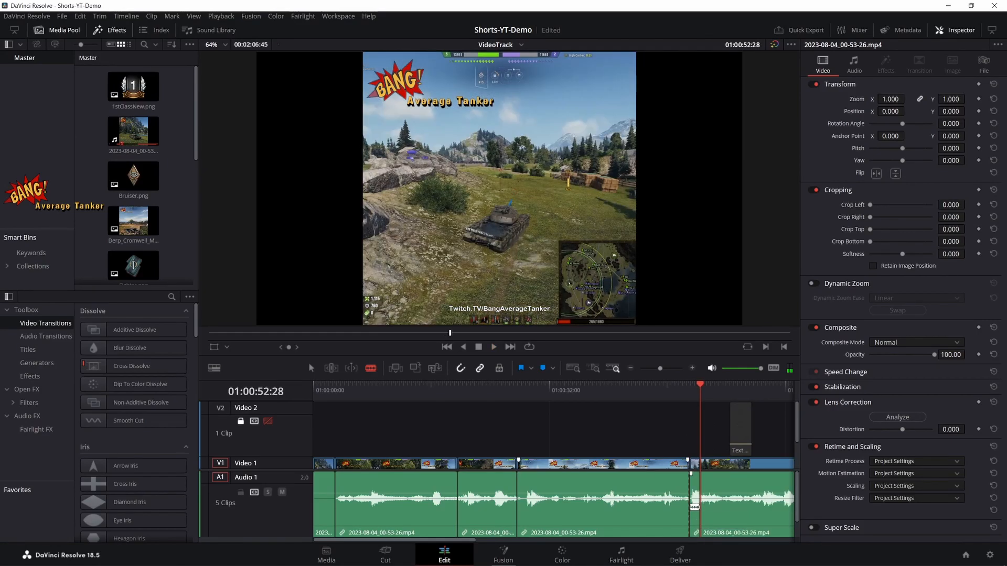
- Try to split the recording on the victory screen near its end, at 01:02:00:37
key(space)
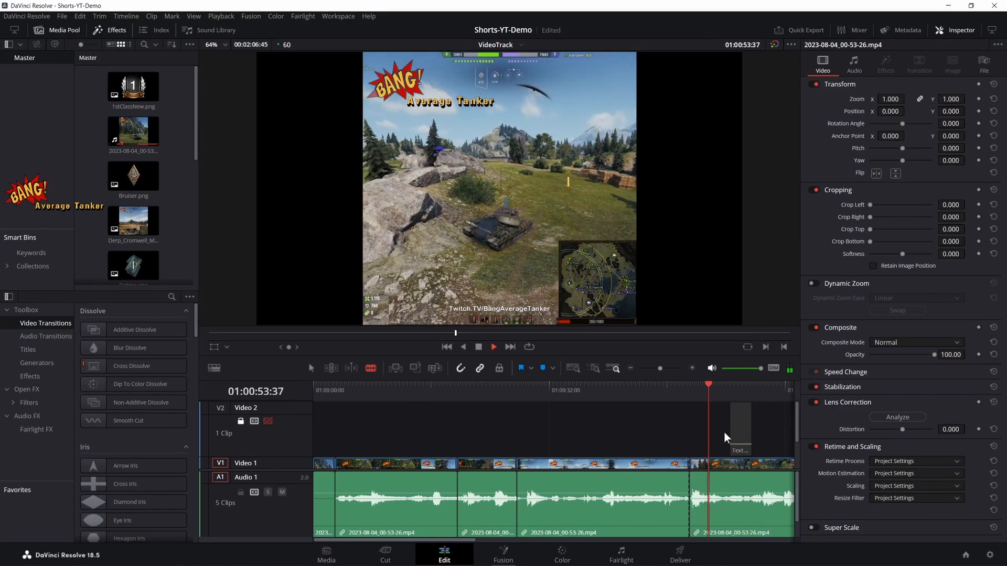
click(743, 391)
key(space)
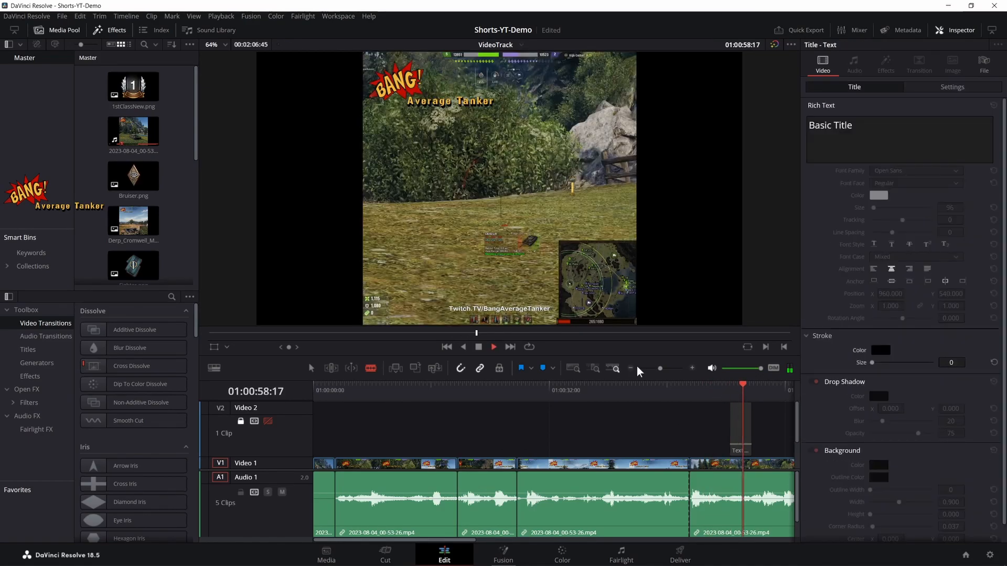
click(509, 347)
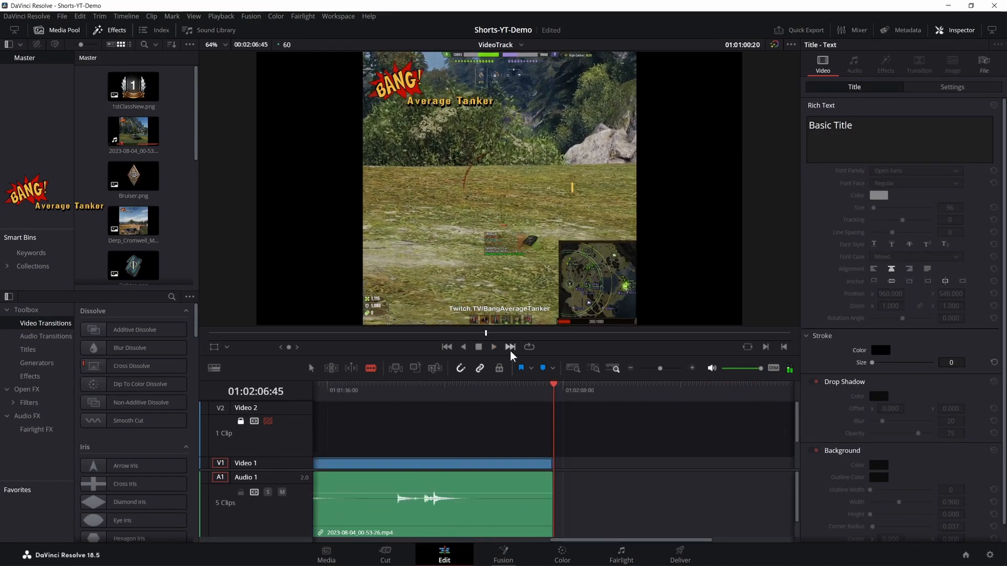
drag(539, 397, 461, 420)
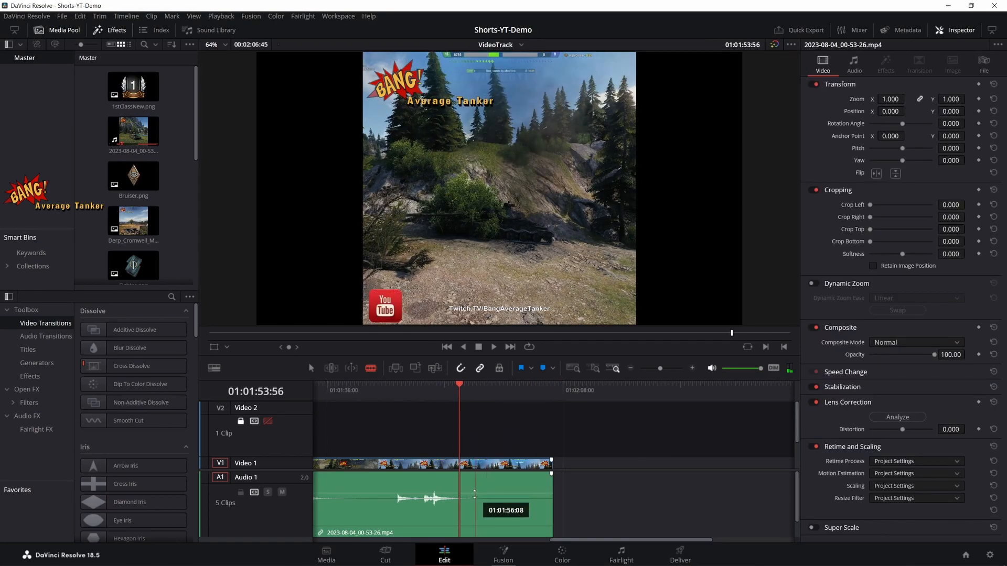
key(space)
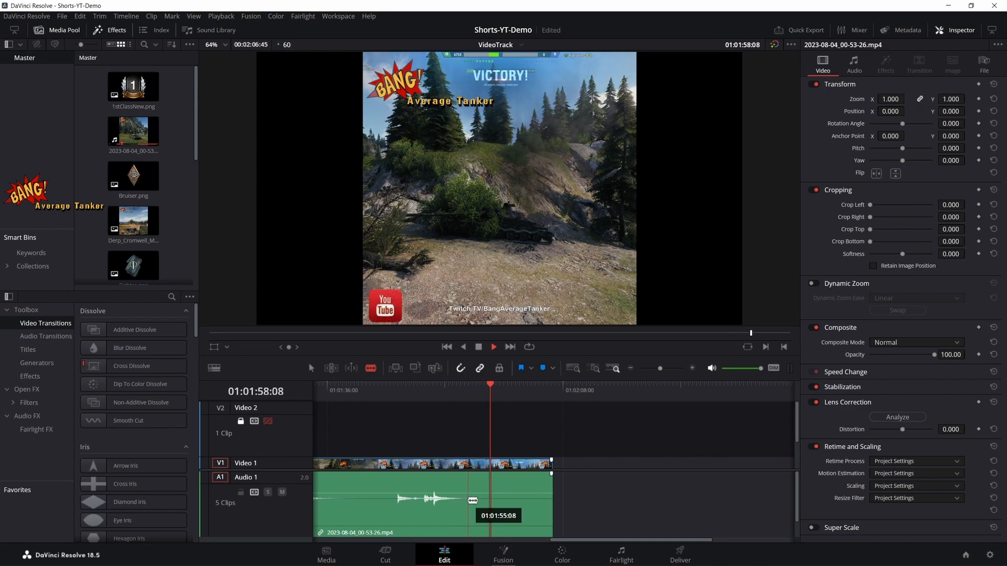
key(space)
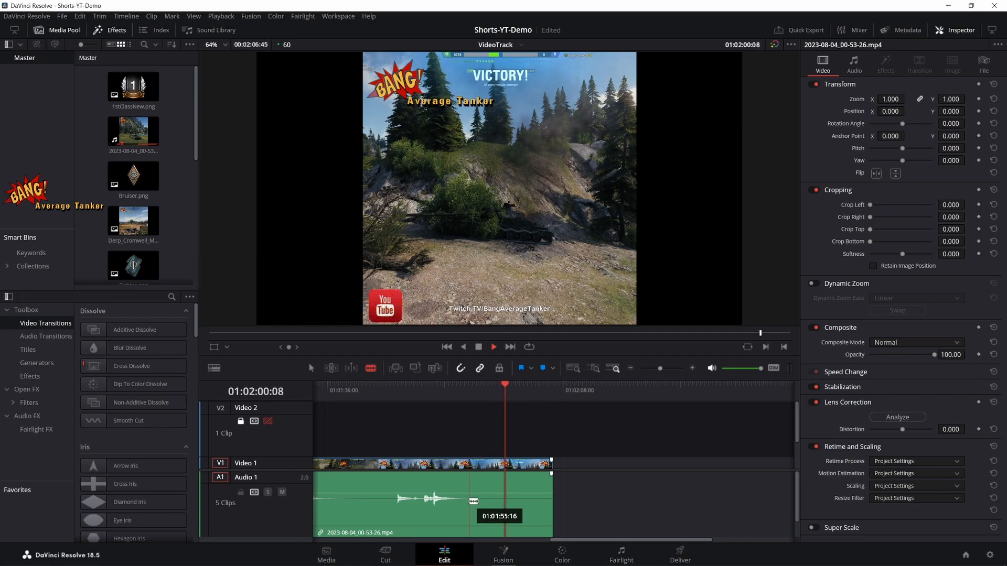
click(506, 510)
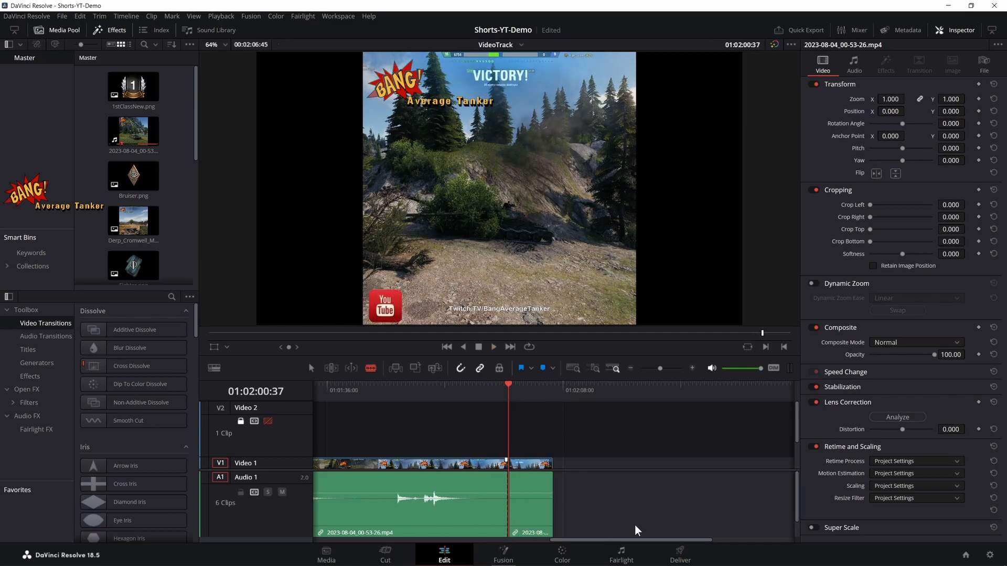
- Undo the last split and split the recording slightly earlier, at 01:01:59:57
key(Left)
key(Left)
key(Left)
key(Left)
key(Left)
key(Left)
key(Left)
key(Left)
key(Left)
key(Left)
key(Left)
key(Left)
key(Left)
key(Left)
key(Left)
key(Left)
key(Left)
key(Left)
key(Left)
key(Left)
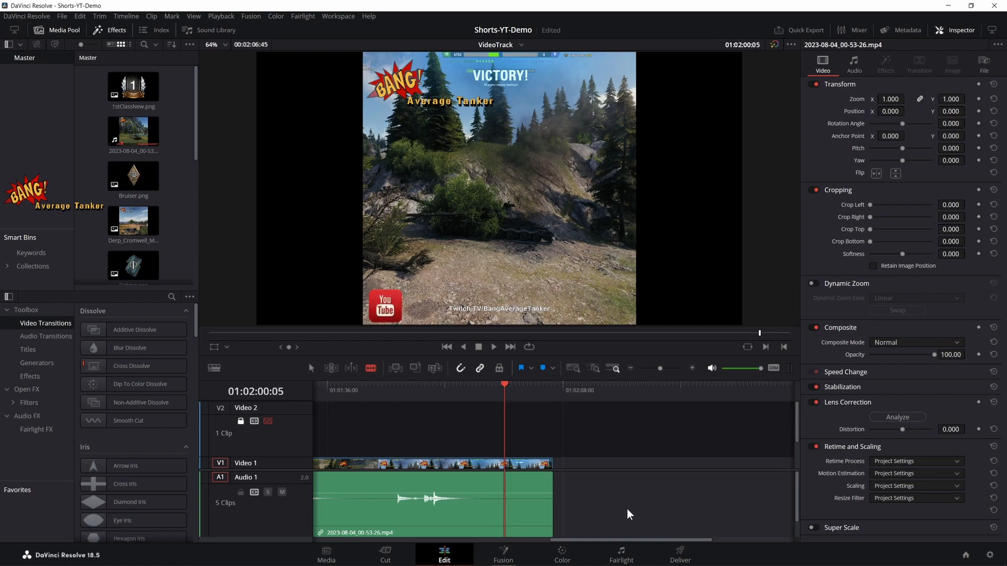
key(Left)
key(Left)
key(Left)
key(Left)
key(Left)
key(Left)
key(Left)
key(Left)
key(Left)
key(Left)
key(Left)
key(Left)
key(Left)
key(Left)
key(Left)
key(Left)
key(Left)
key(Left)
key(Left)
key(Left)
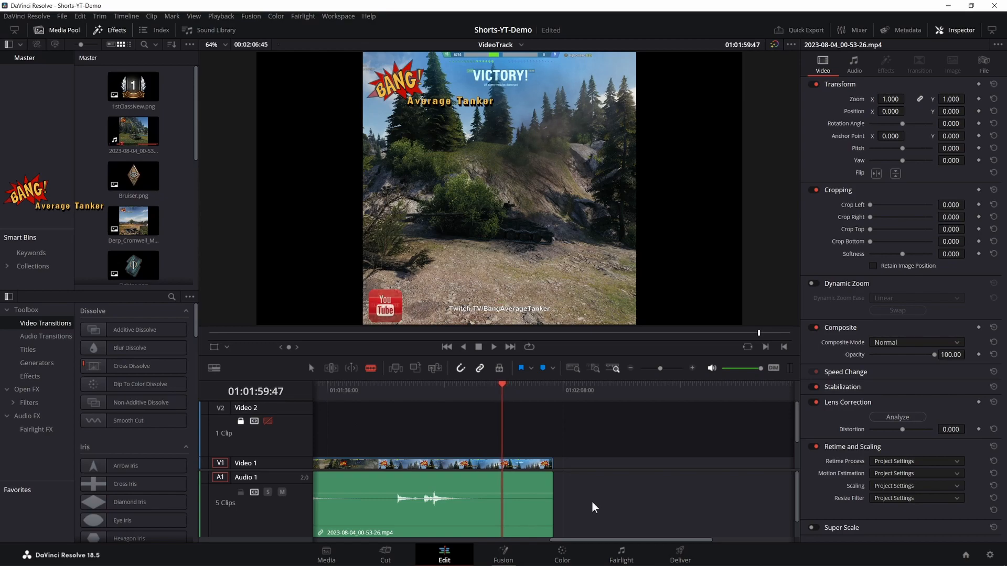
key(Right)
key(Right)
key(Right)
key(Right)
key(Right)
key(Right)
key(Right)
key(Right)
key(Right)
key(Right)
key(Right)
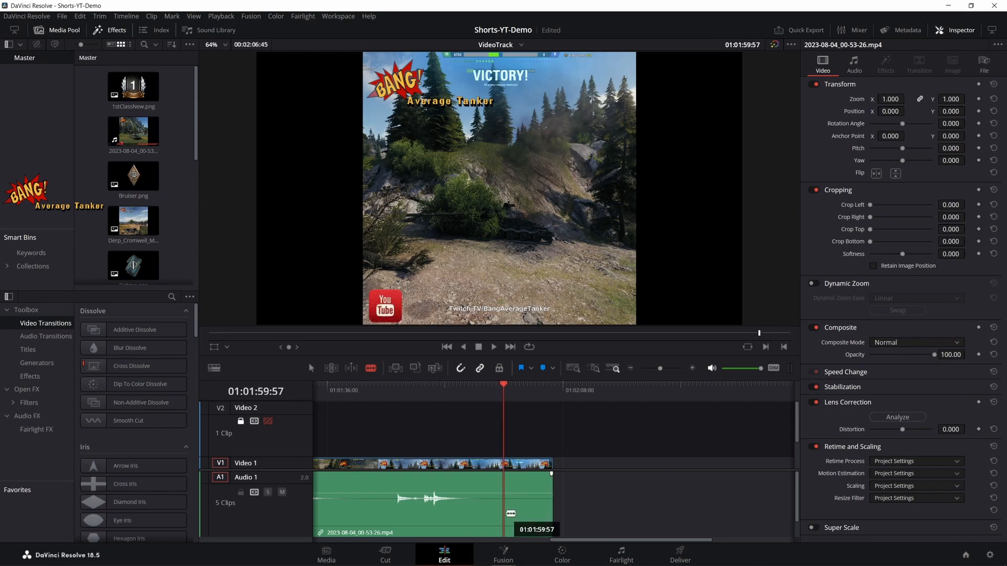
key(ctrl+b)
- Ripple delete the long segment between the 01:00:51:04 and 01:01:59:57 cuts
right_click(465, 502)
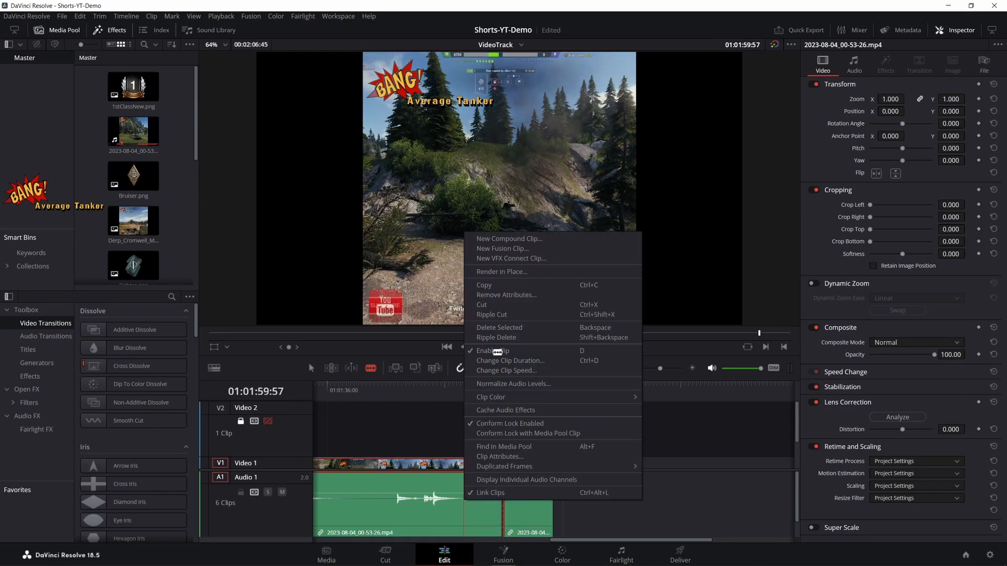
key(Escape)
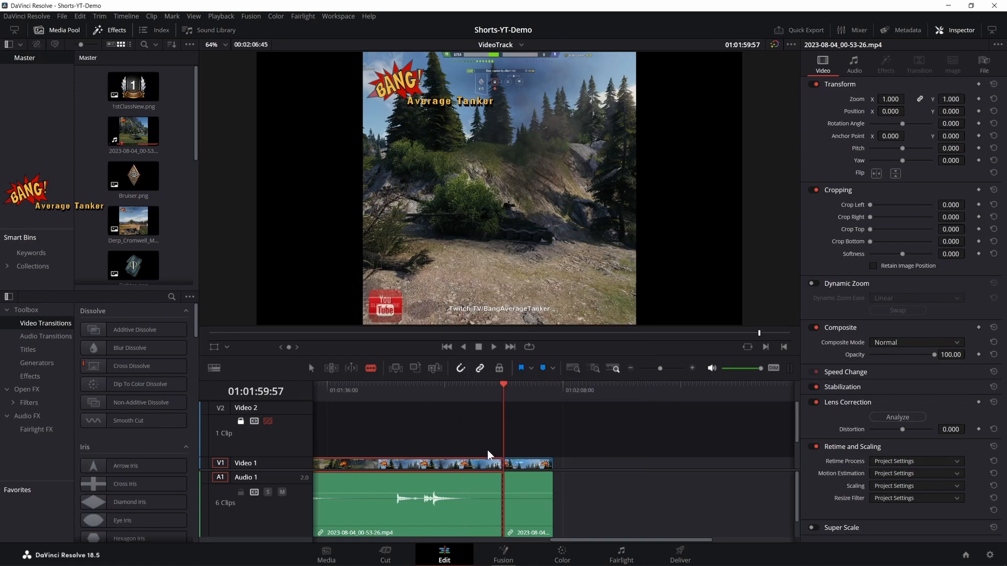
right_click(483, 485)
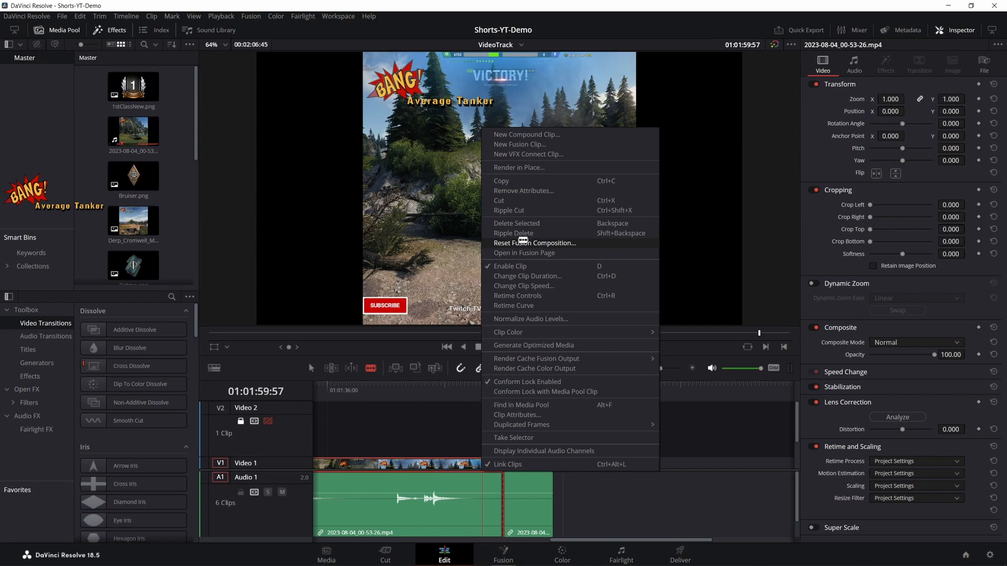
click(517, 234)
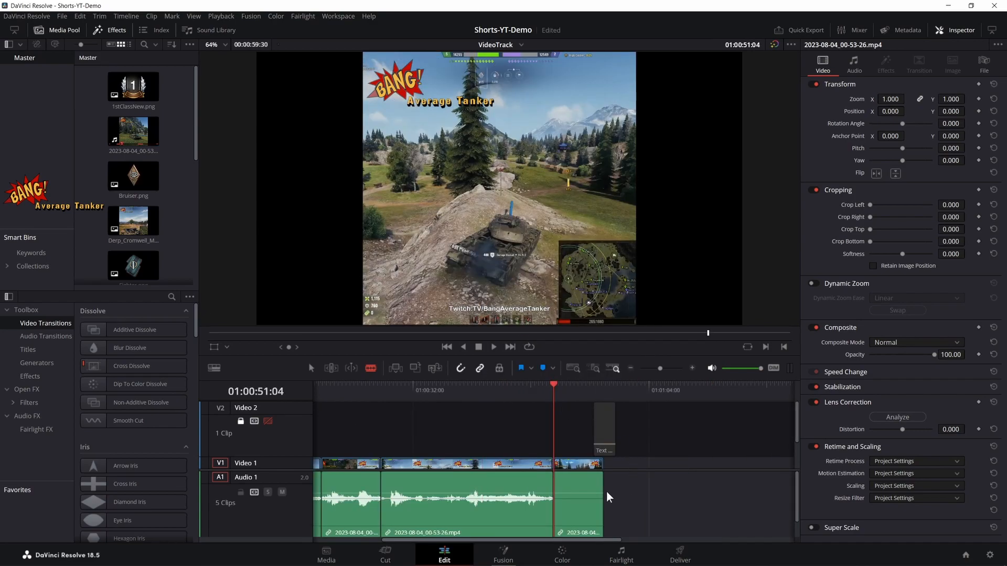
- Move the last clip slightly under two seconds later and extend the preceding clip's end to fill the gap
key(b)
click(581, 489)
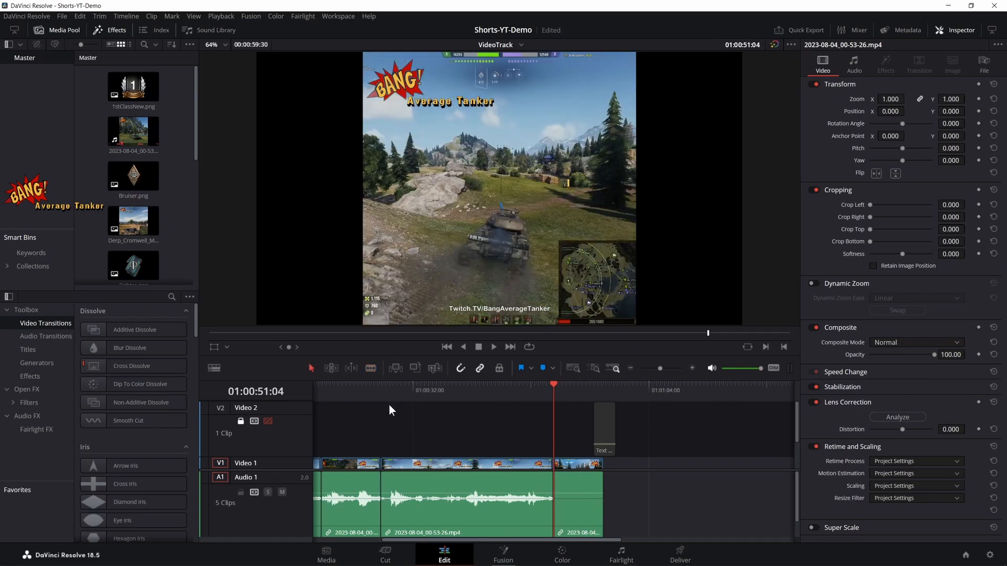
drag(573, 492, 586, 493)
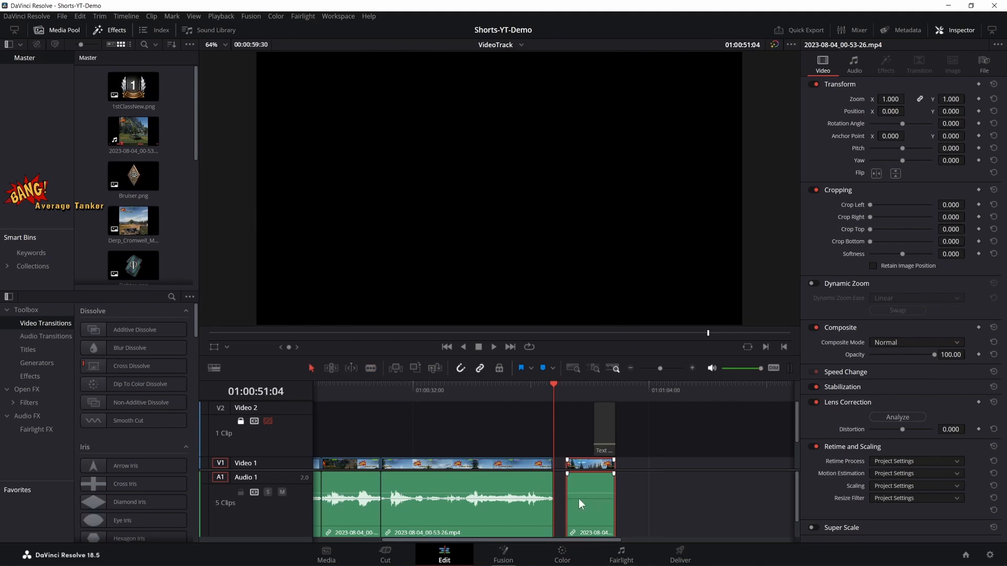
key(Down)
key(Up)
drag(554, 496, 564, 495)
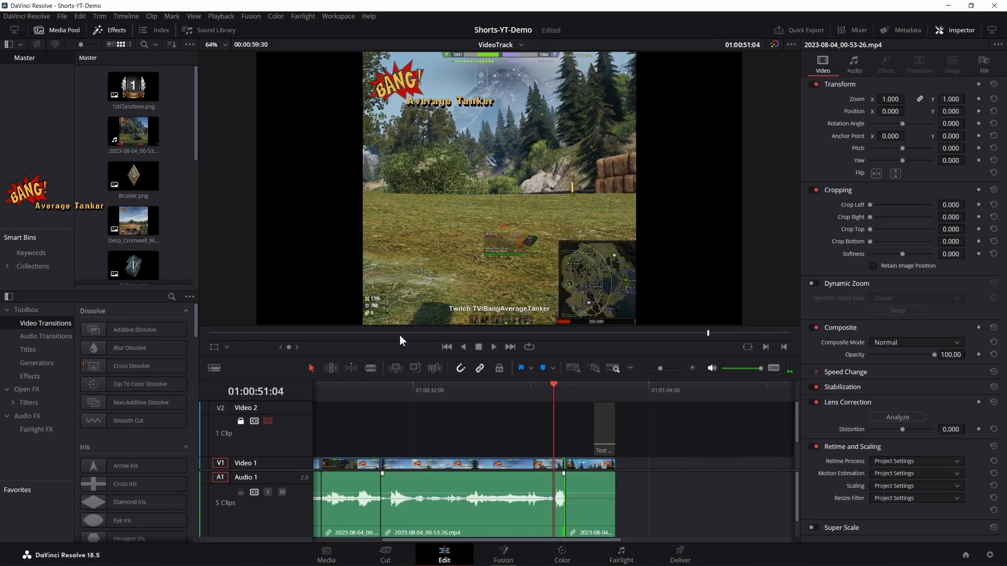
- Add a Cross Dissolve transition at each of the four cuts on Video 1
drag(149, 370, 566, 464)
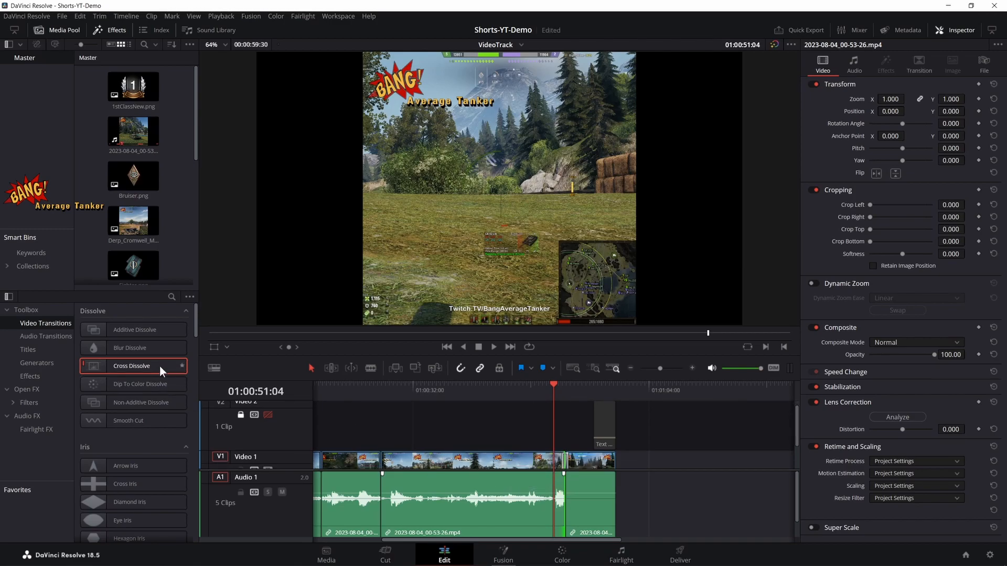
drag(162, 372, 382, 460)
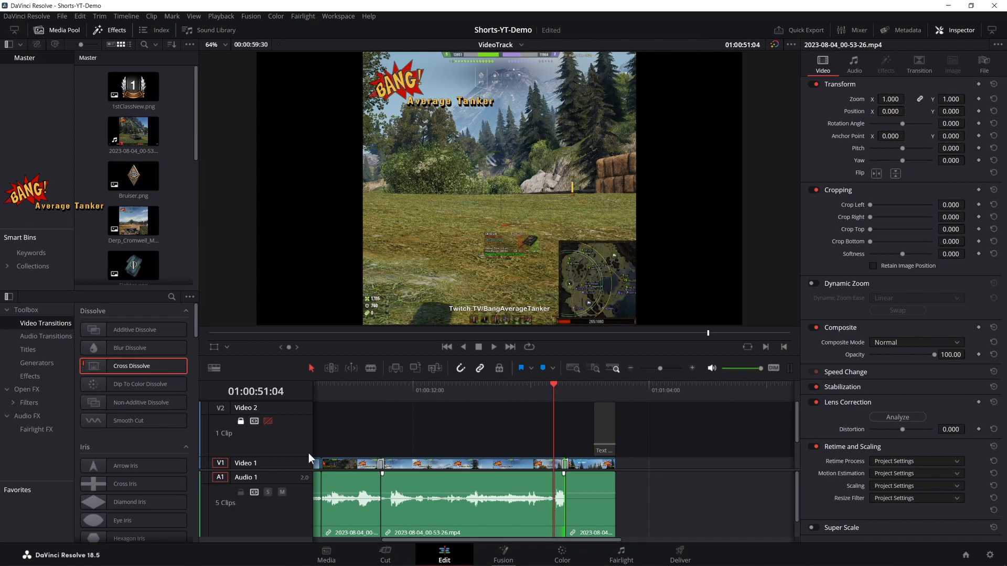
drag(328, 443, 330, 462)
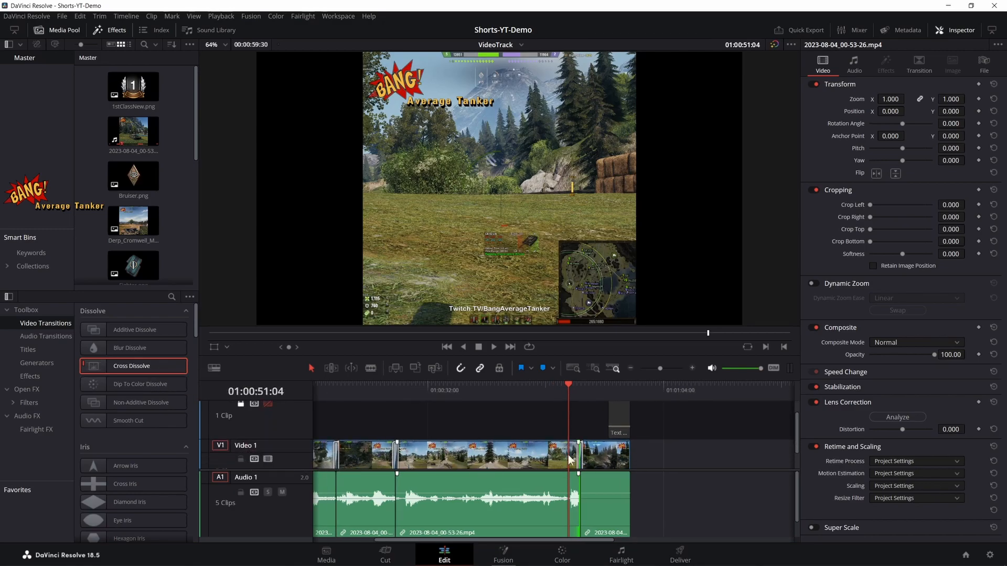
click(632, 369)
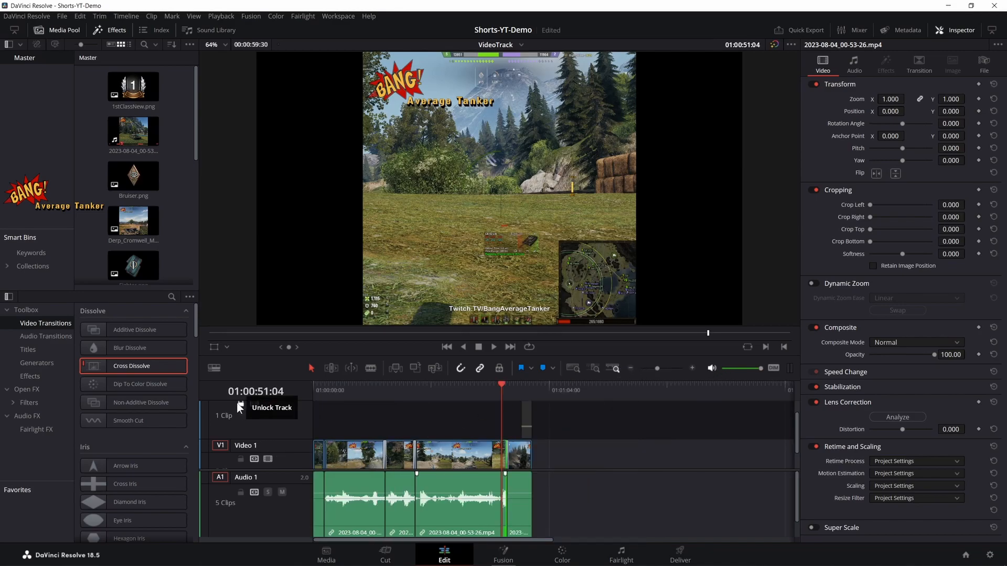
drag(173, 368, 335, 468)
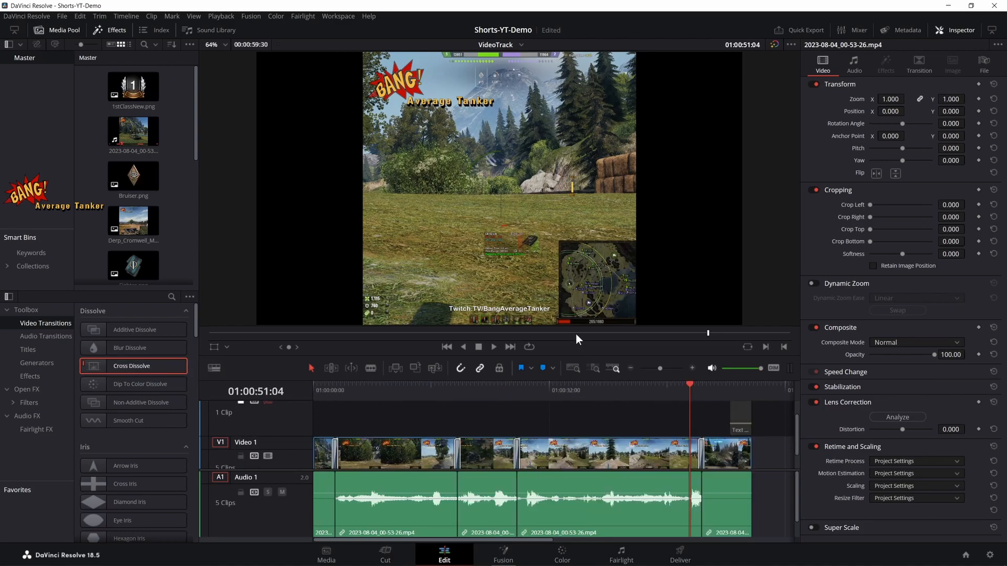
- Play the edited timeline from its start to check the cuts and transitions
drag(576, 335, 169, 347)
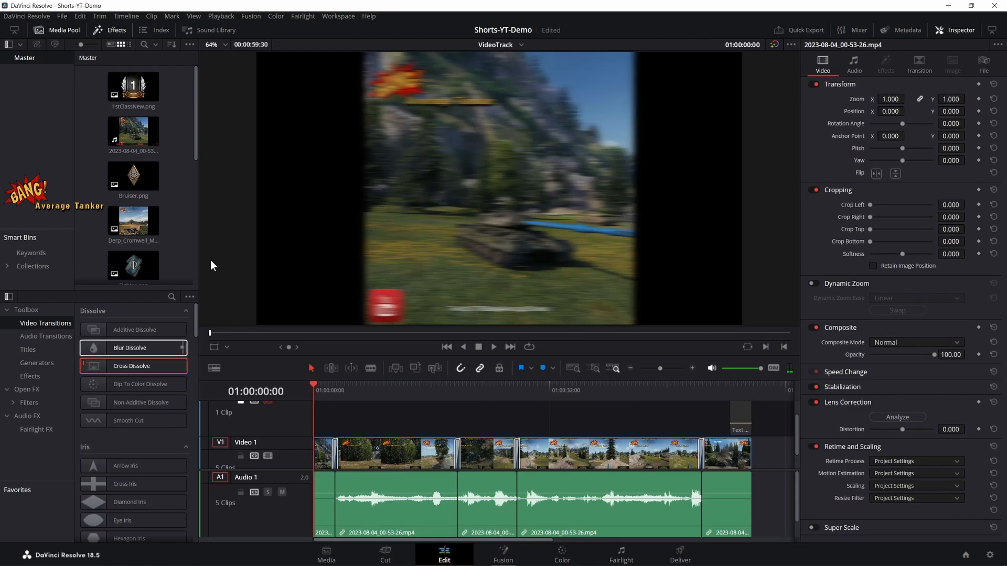
key(space)
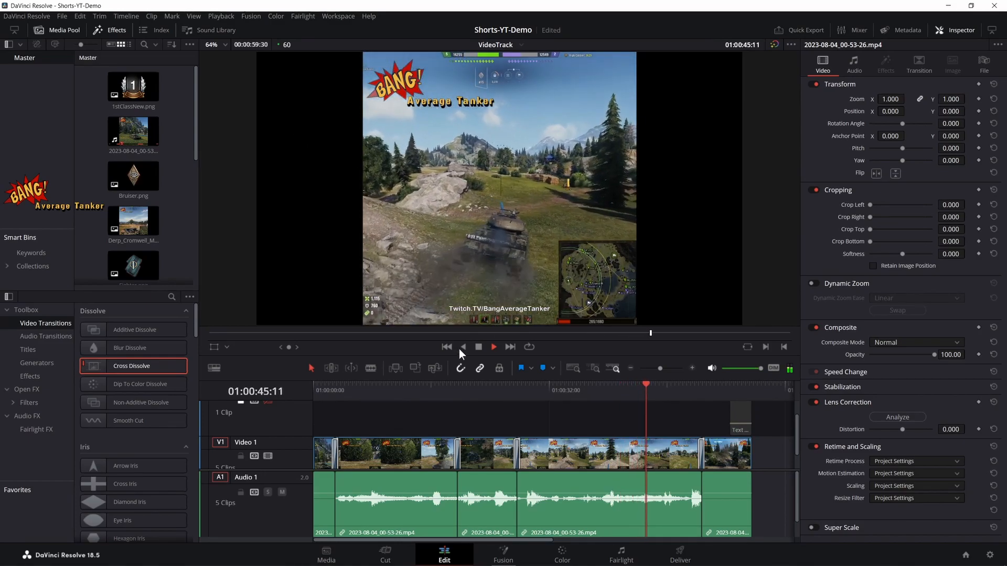
click(479, 348)
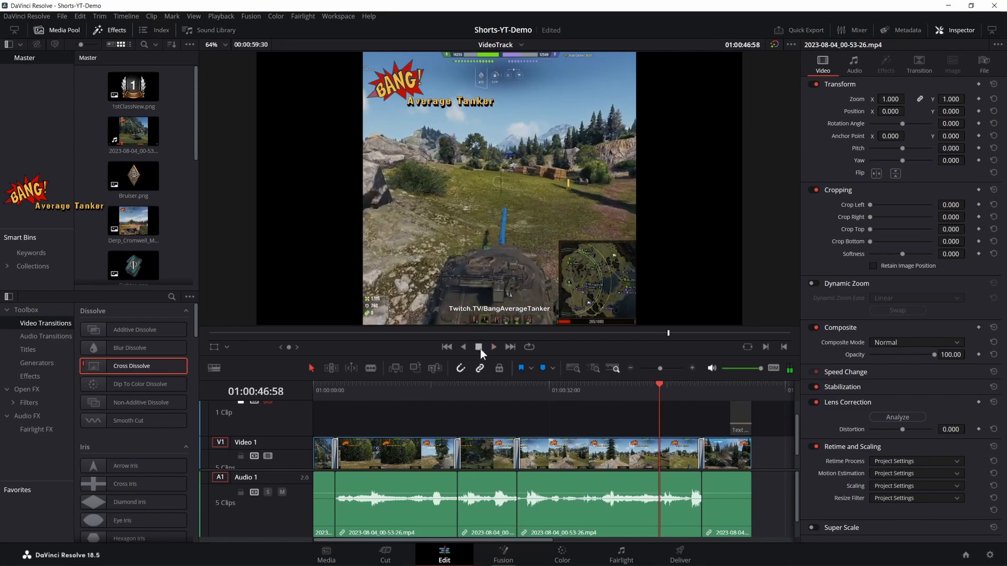
- Set the render destination on the Deliver page to RawVidYTTemp.mp4 in H:\Data\Scratch\Processed\Shorts
click(682, 550)
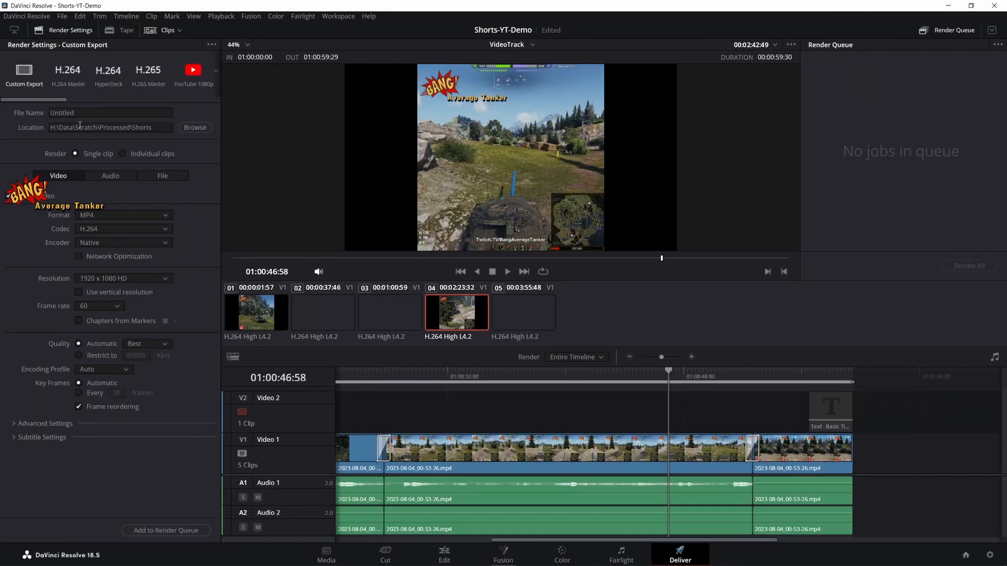
click(204, 128)
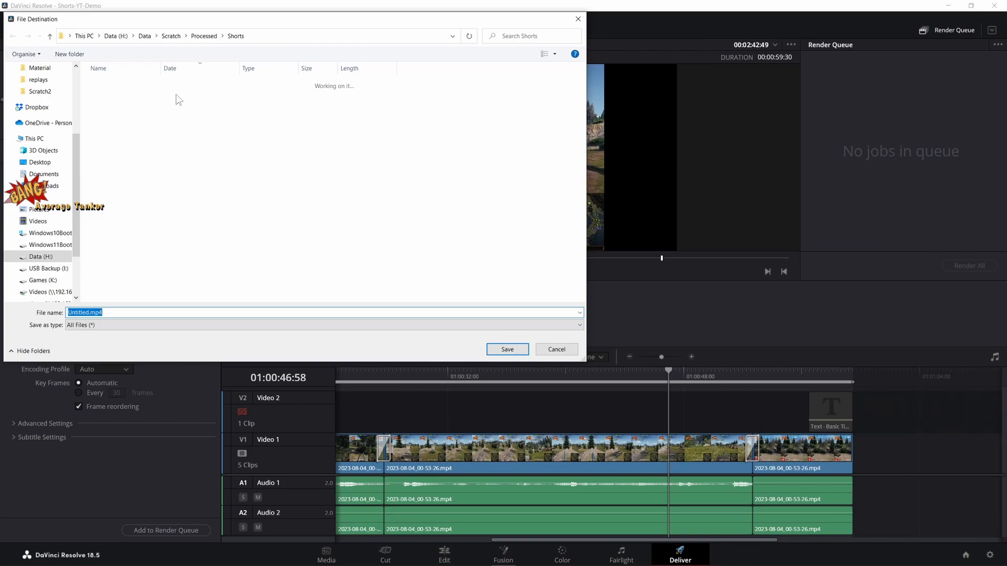
click(134, 95)
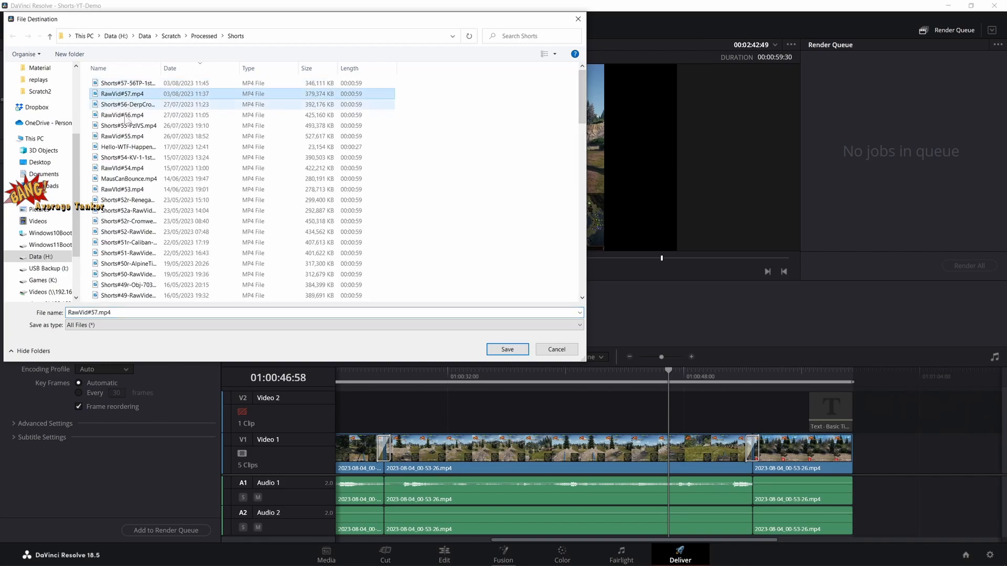
click(104, 312)
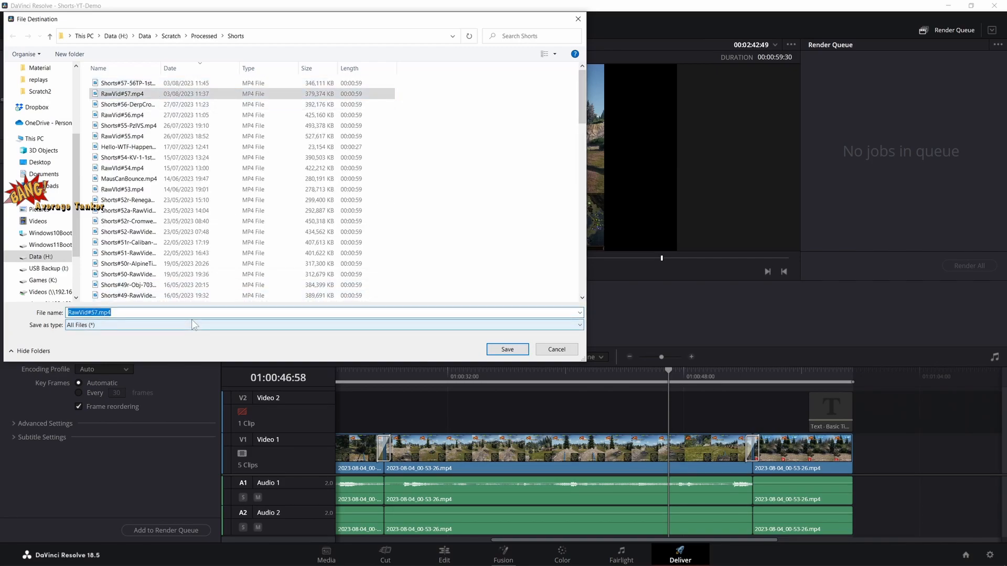
key(BackSpace)
key(BackSpace)
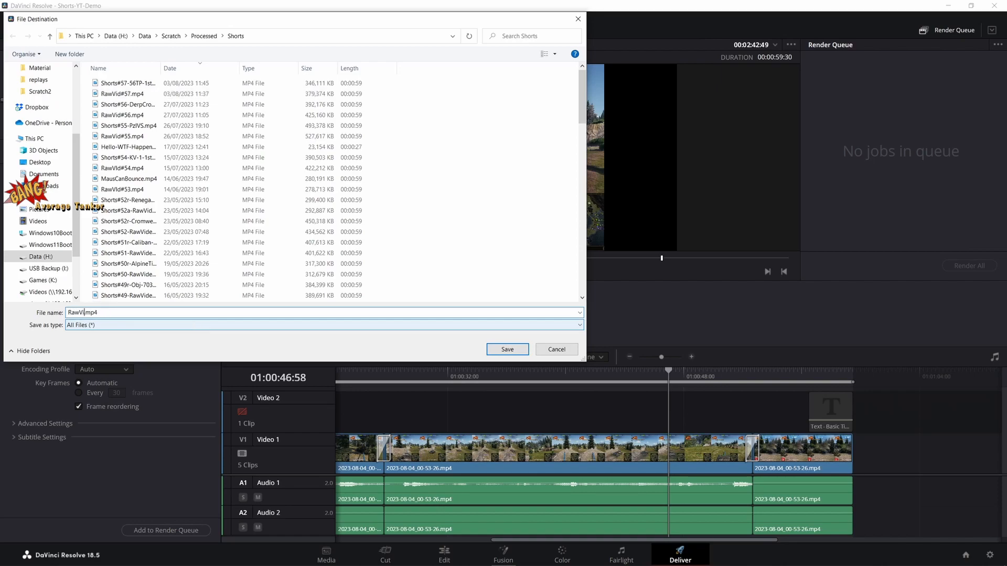
text(YTTemp)
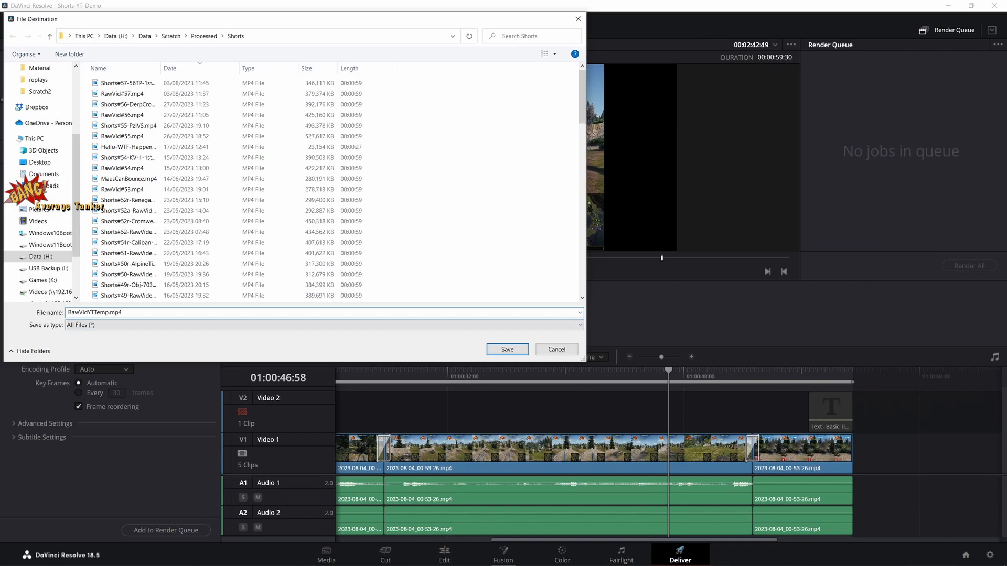
key(Return)
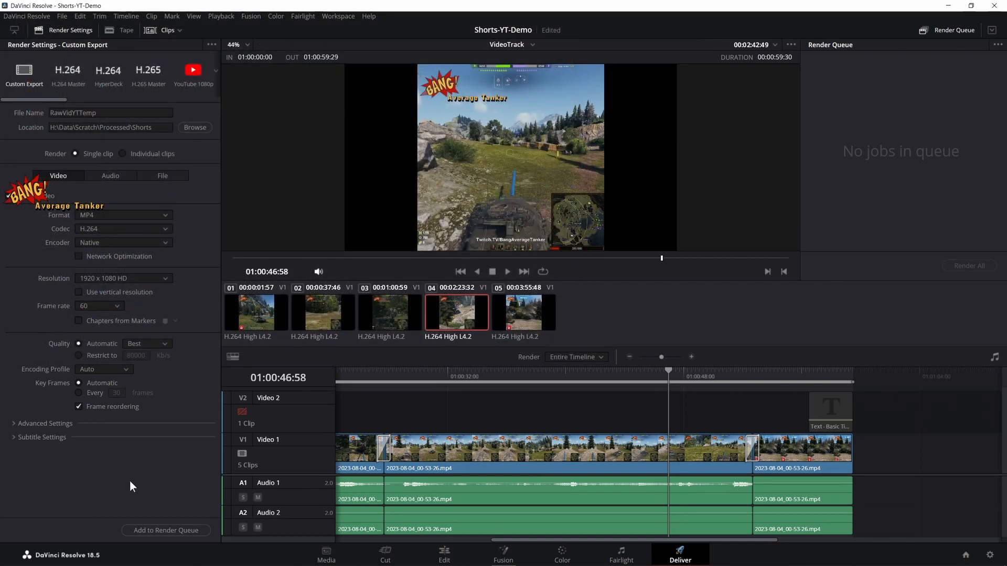
- Queue and render the timeline, and open the rendered file's location
click(171, 531)
click(978, 268)
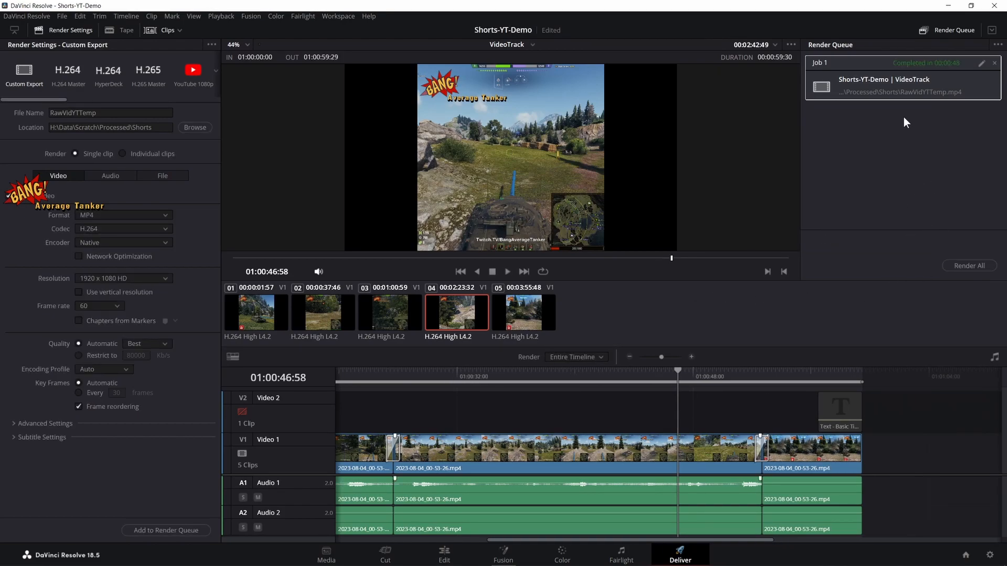
right_click(912, 94)
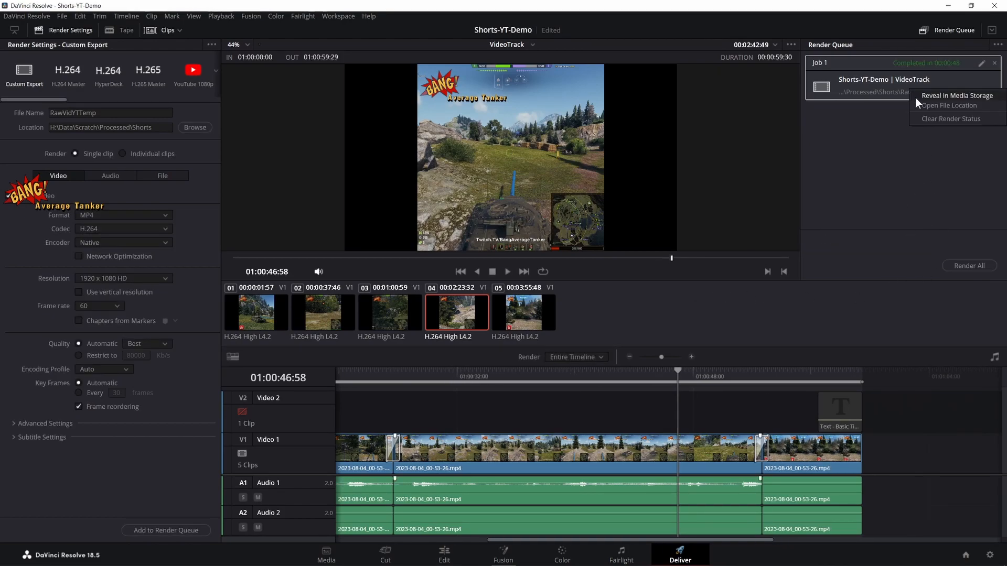
click(943, 106)
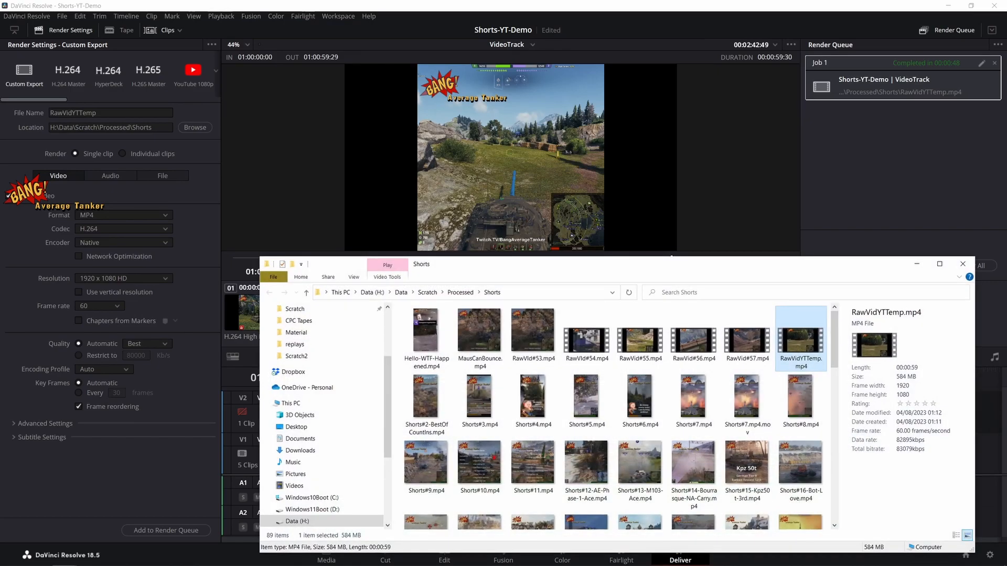
- Import the rendered RawVidYTTemp.mp4 from the Shorts folder into the project's Master bin
drag(690, 260, 692, 173)
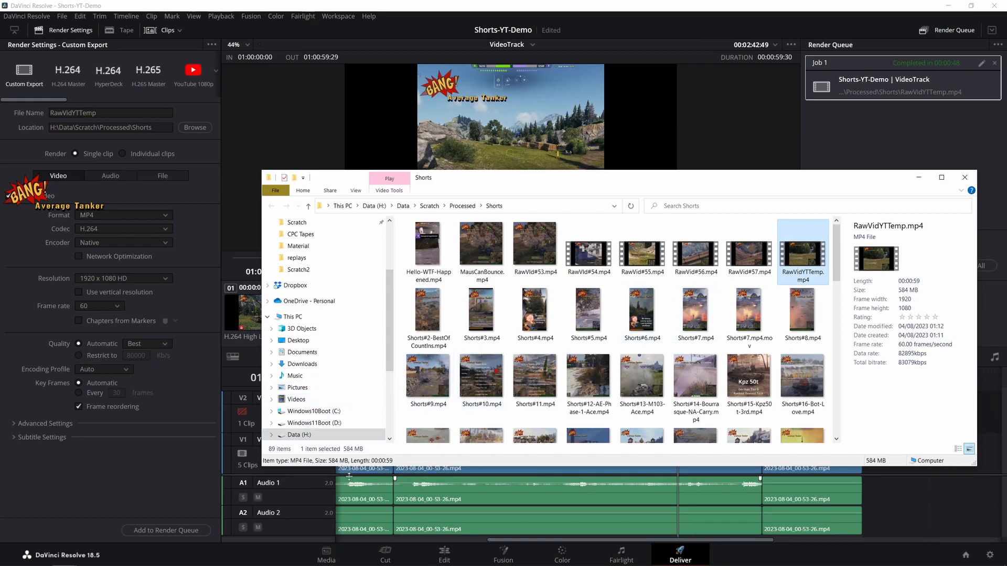
click(327, 555)
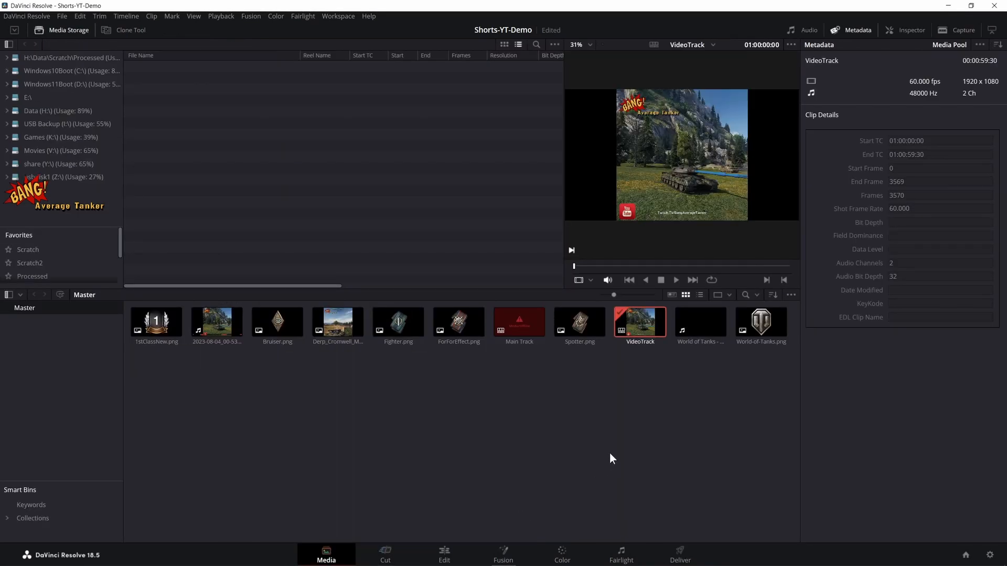
key(alt+Tab)
drag(804, 244, 200, 404)
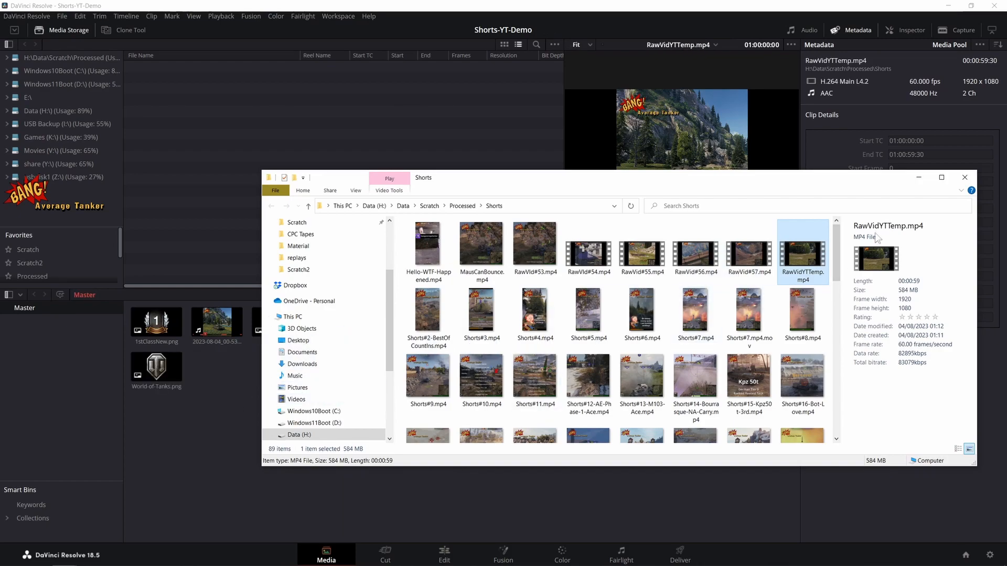
click(921, 181)
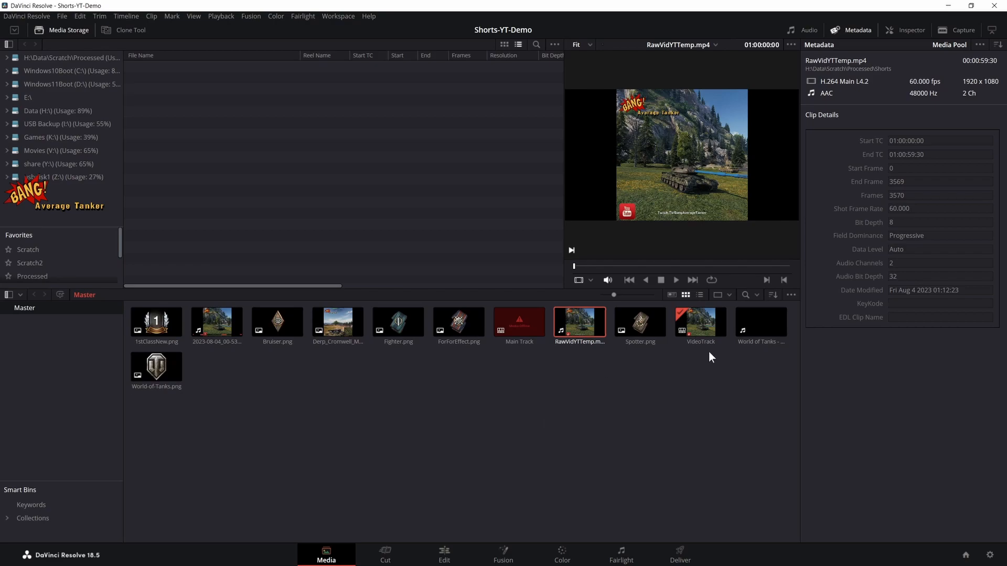
- Open the Main Track timeline from the Master bin for editing
click(698, 318)
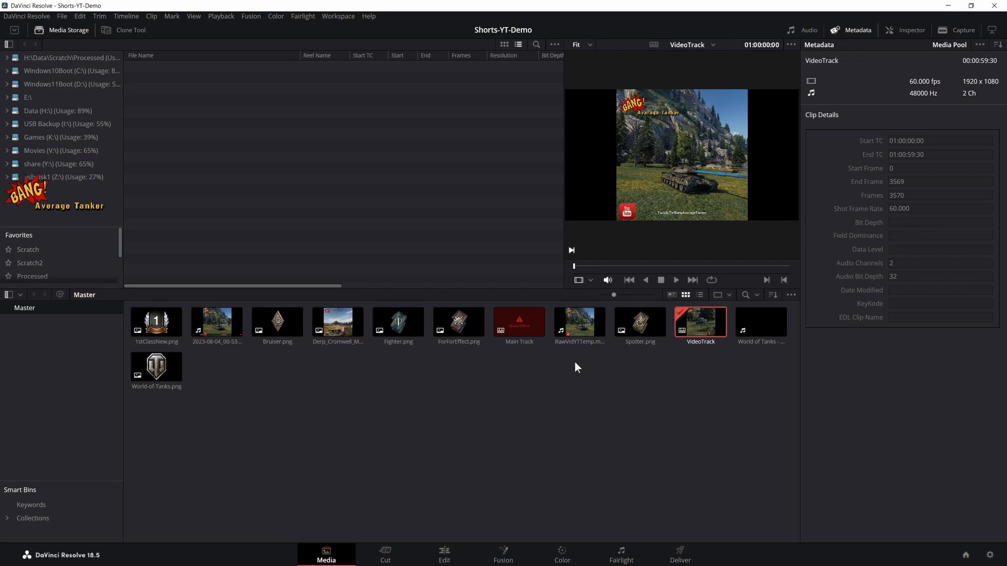
click(588, 389)
double_click(531, 329)
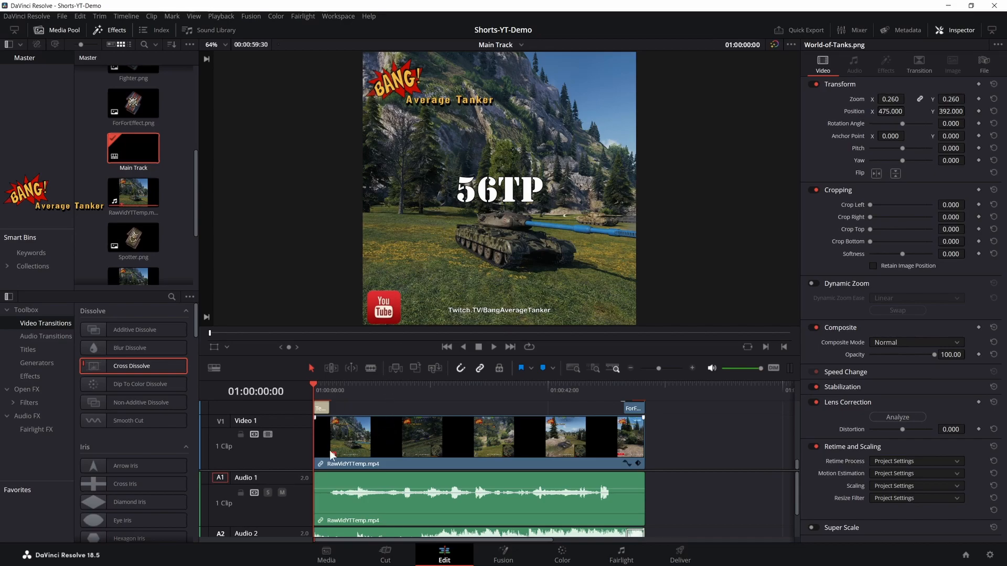
- Examine the lower video tracks of Main Track and the RawVidYTTemp.mp4 clip that Video 1 uses
scroll(536, 436, up, 2)
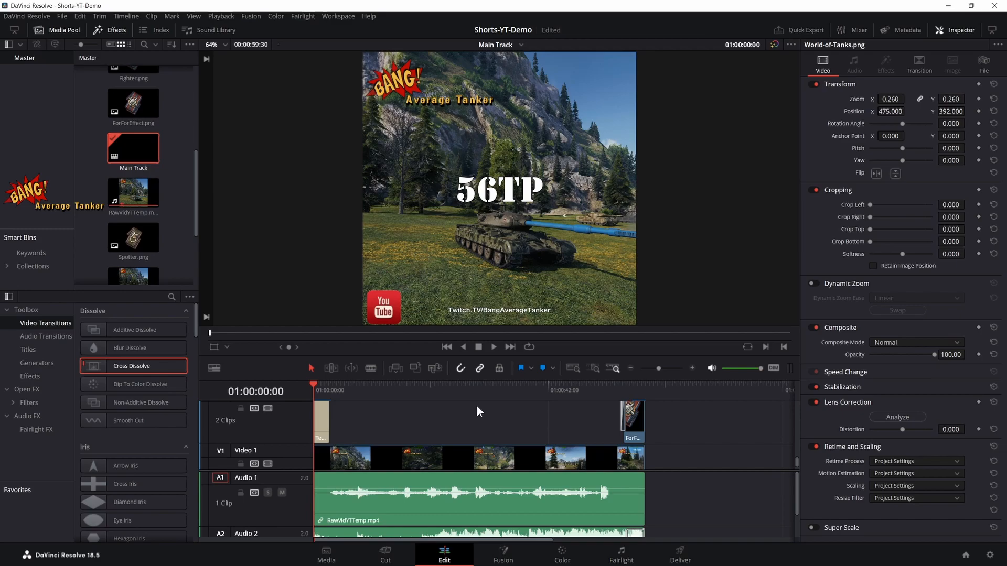
scroll(157, 189, down, 3)
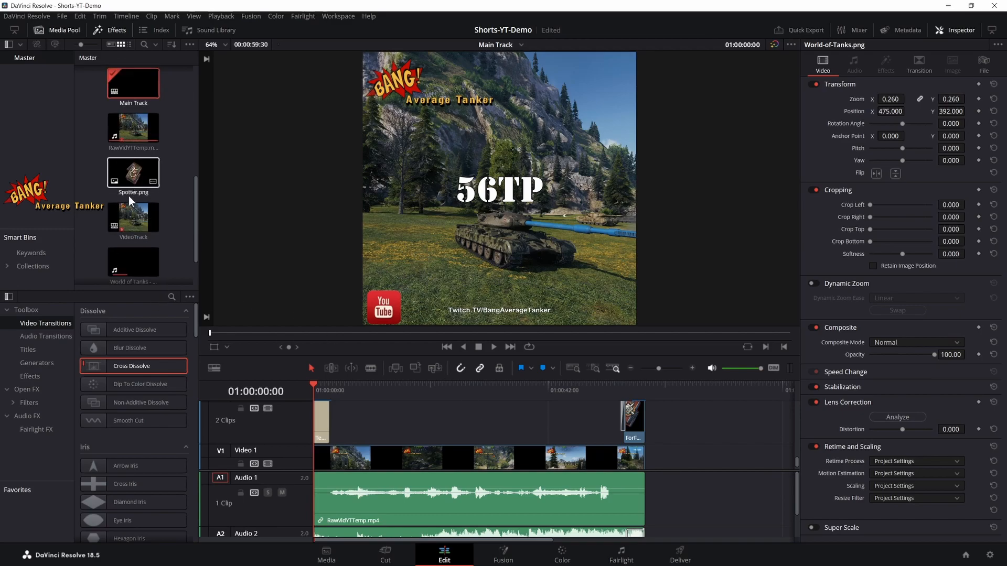
click(133, 128)
drag(281, 468, 126, 137)
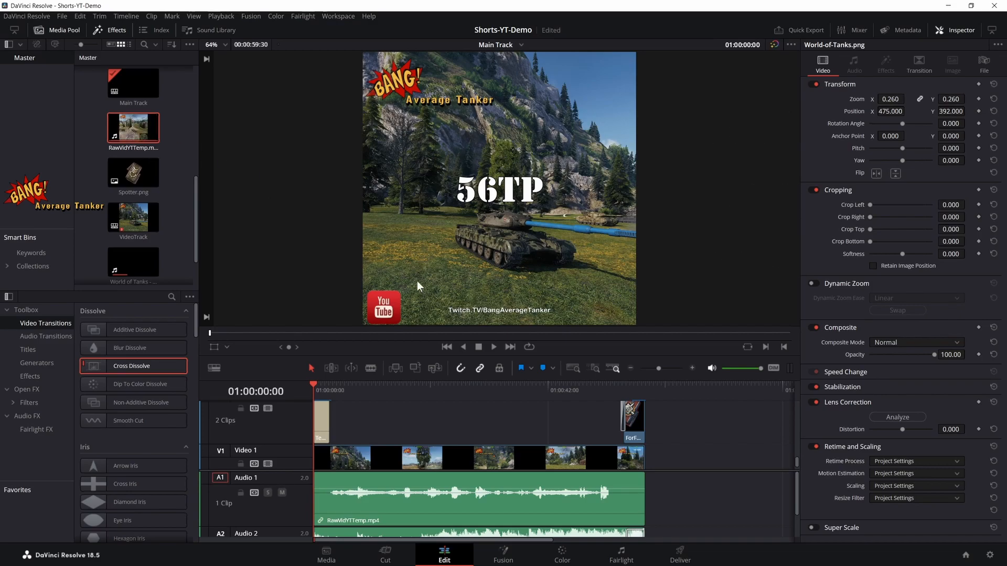
scroll(665, 468, down, 3)
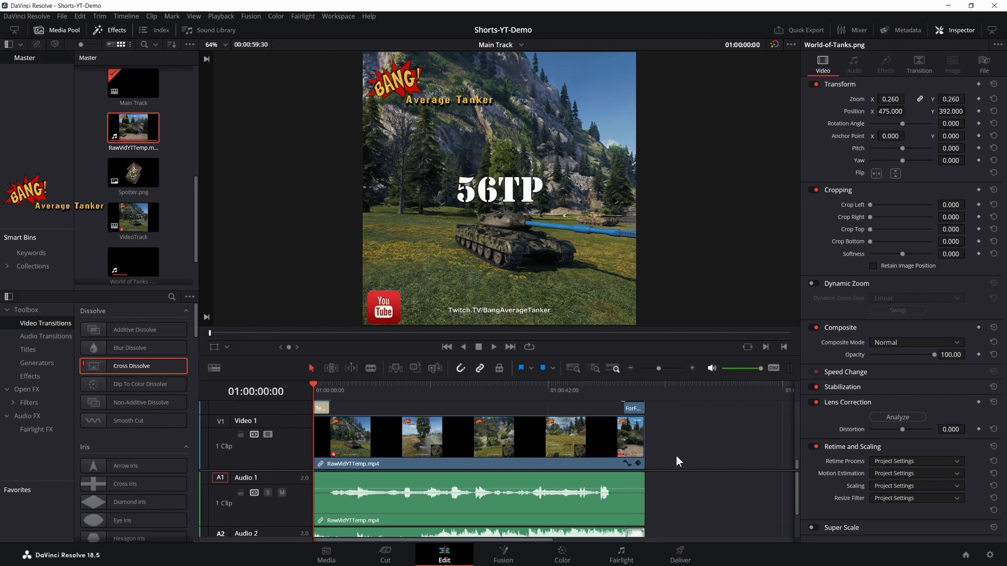
scroll(455, 446, up, 3)
scroll(496, 434, down, 3)
scroll(341, 430, up, 3)
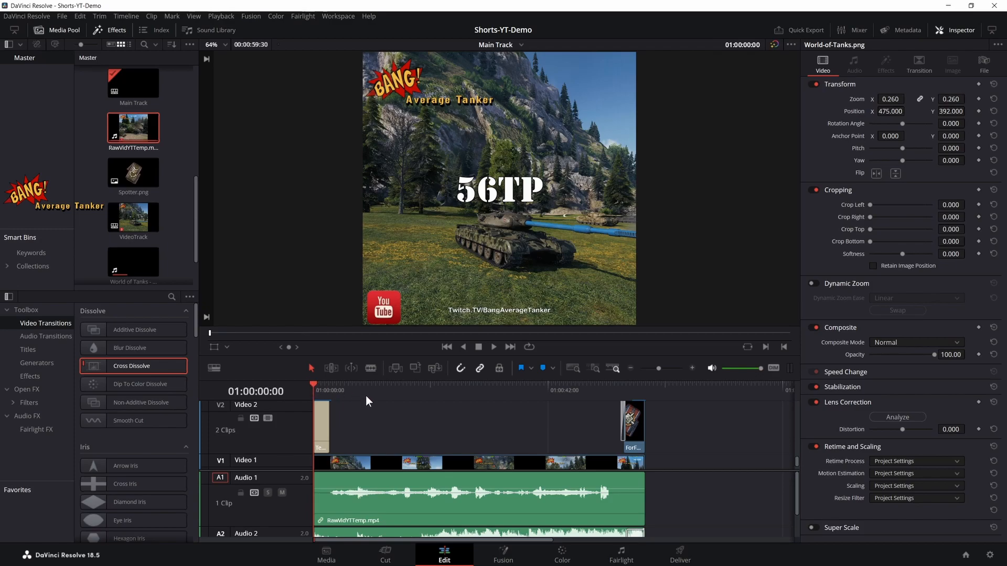
- Move the playhead to 01:00:57:37 and examine the end-screen overlays stacked from Video 1 up to Video 15
drag(313, 384, 636, 405)
scroll(552, 244, up, 2)
scroll(552, 238, down, 3)
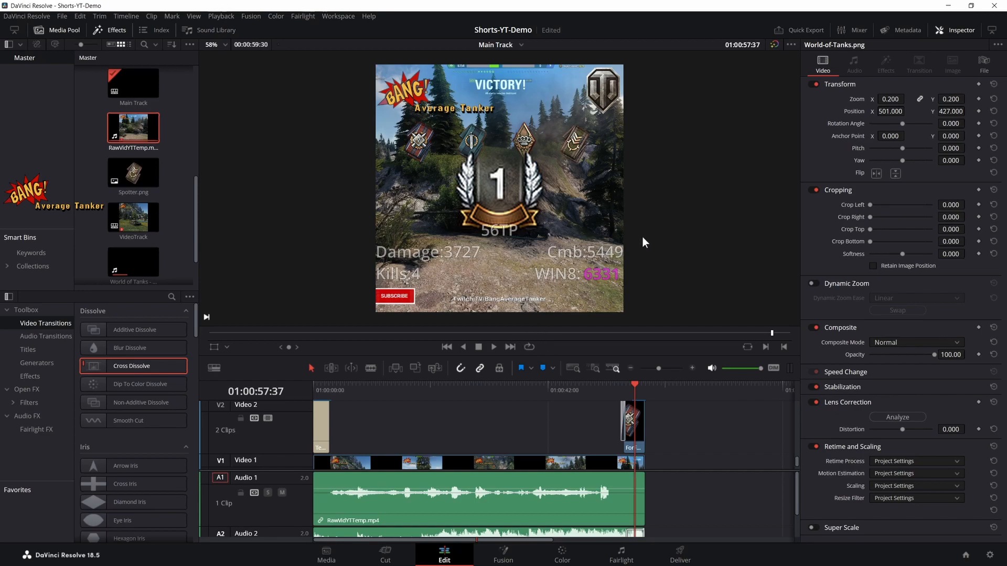
scroll(697, 423, down, 2)
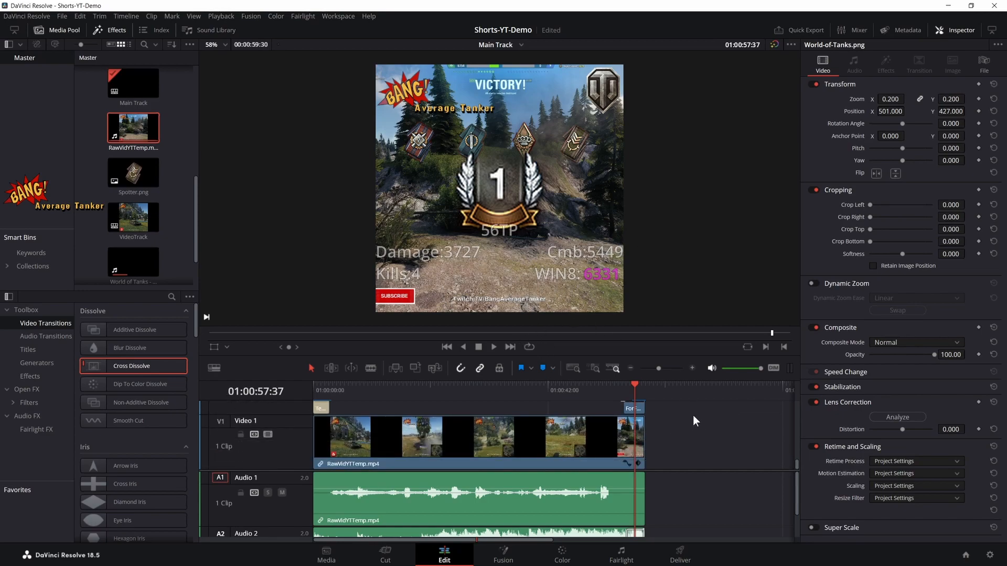
scroll(693, 416, up, 10)
scroll(545, 401, up, 1)
scroll(564, 402, up, 6)
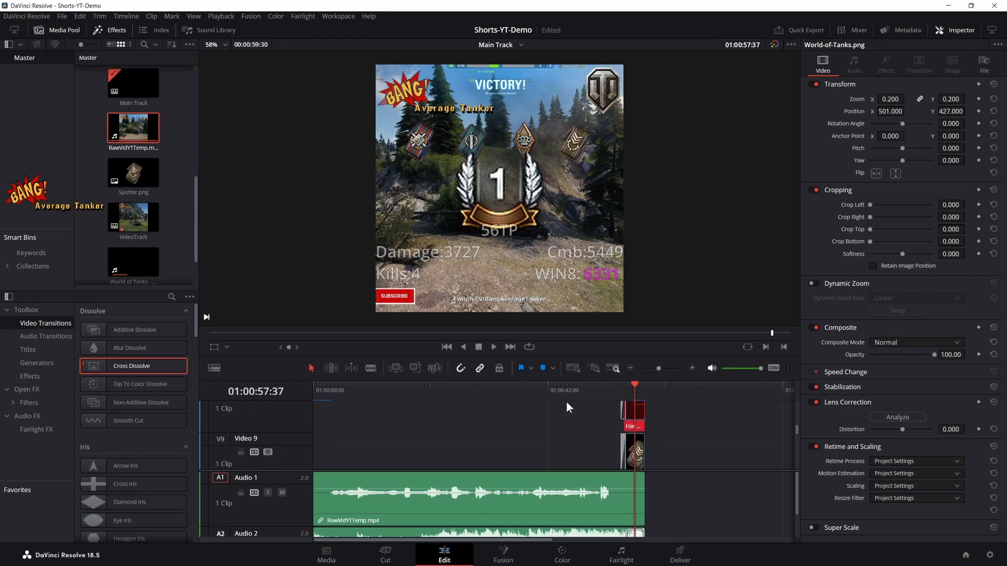
scroll(564, 408, up, 2)
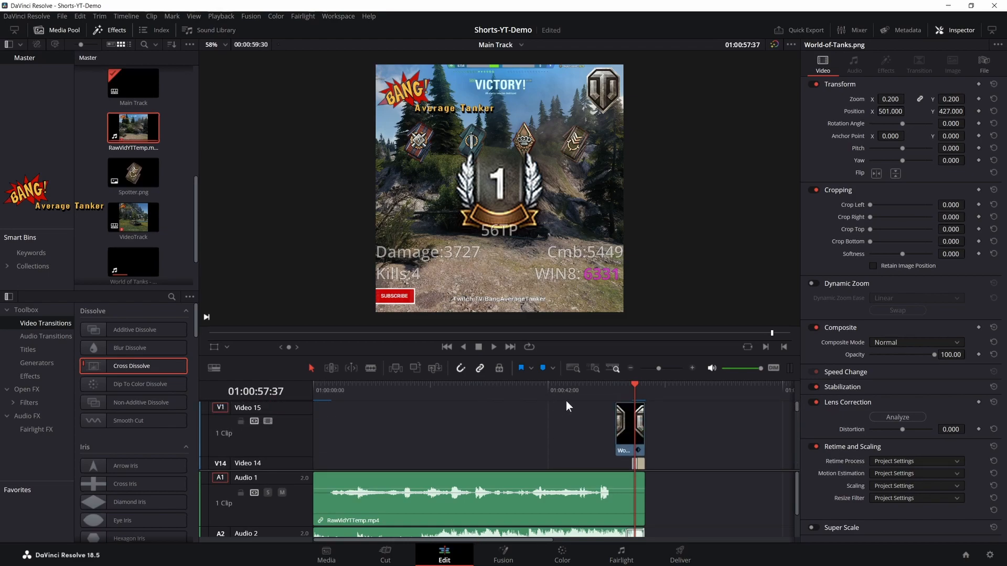
scroll(508, 397, down, 2)
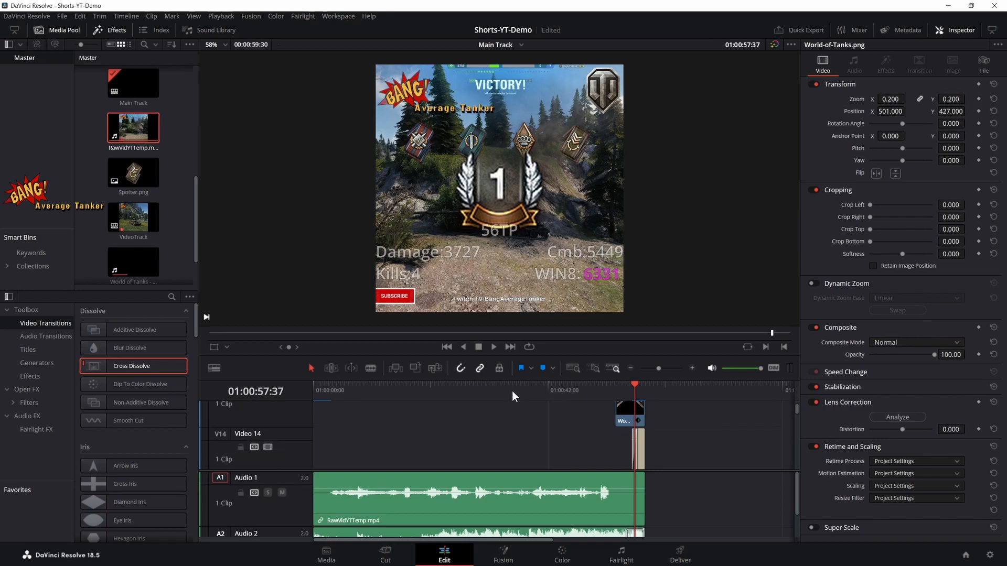
scroll(753, 422, up, 2)
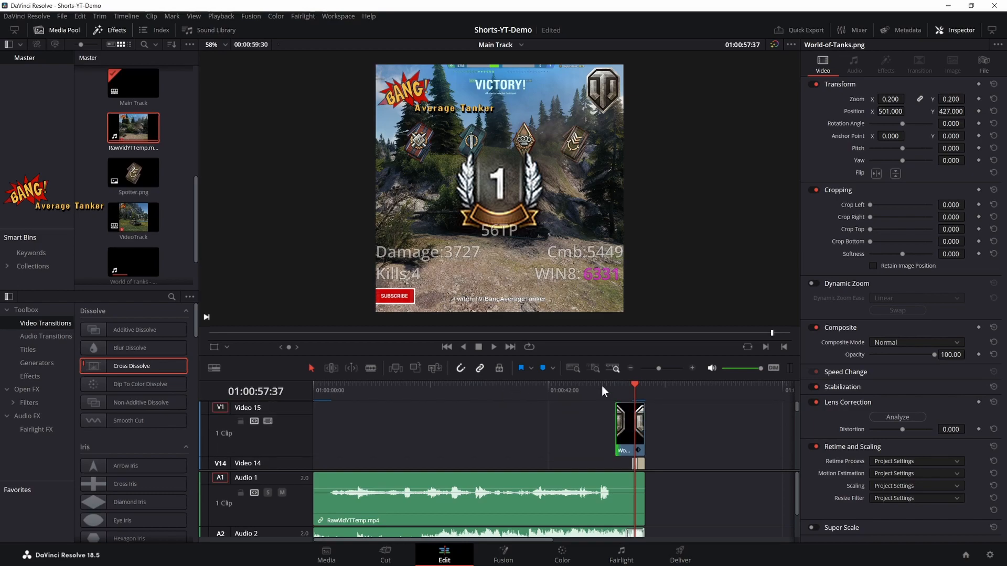
scroll(677, 448, down, 1)
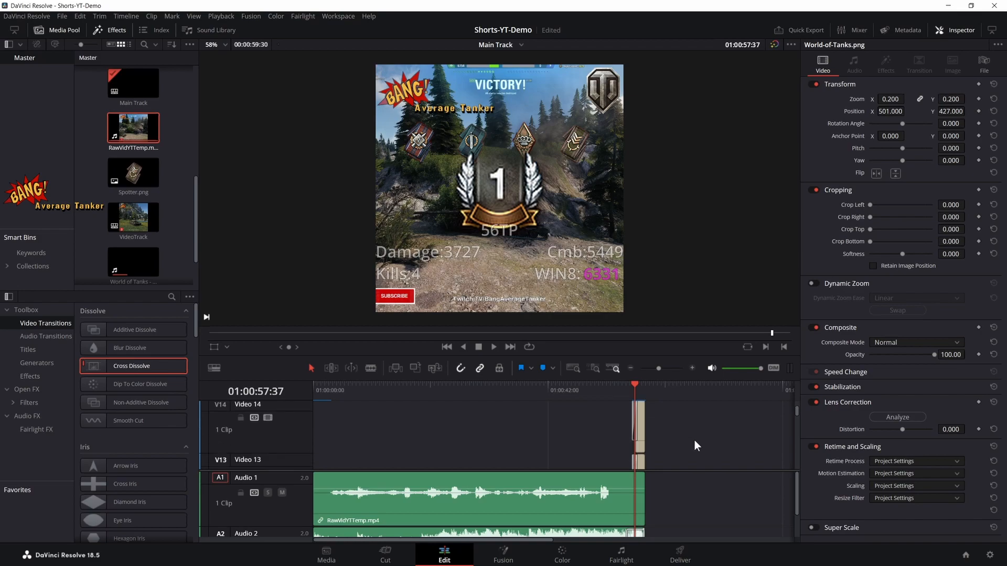
- Inspect the text settings of the end-screen titles on Video 14 and Video 13
click(641, 425)
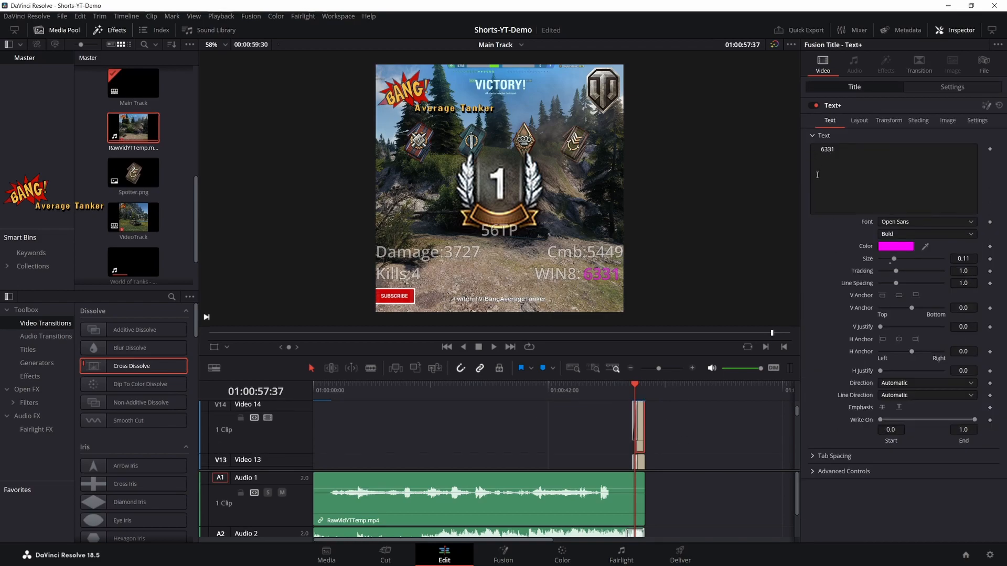
scroll(656, 420, down, 1)
click(639, 440)
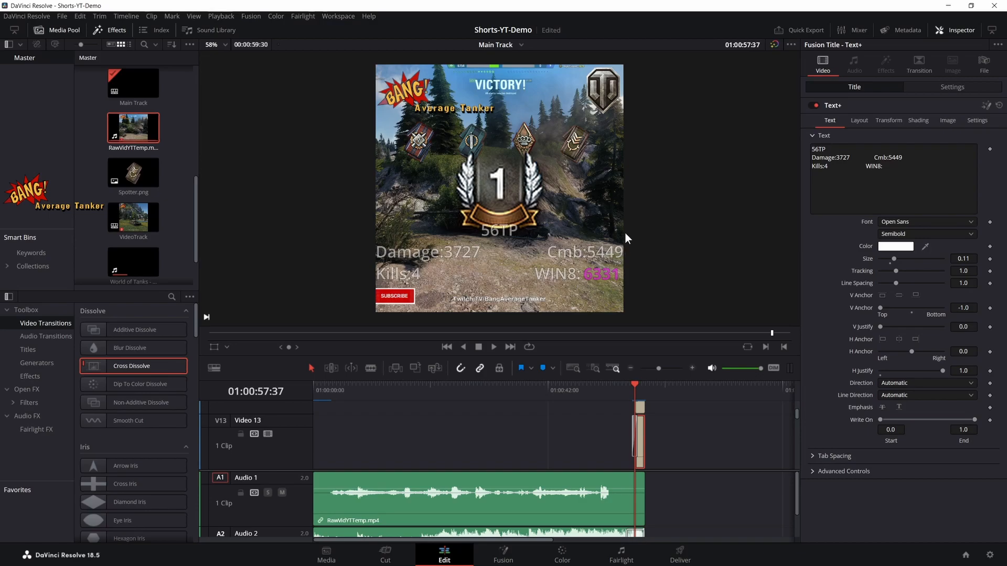
- Switch to the WoT Record page in Firefox and review the personal score of the Test U Tube replay
key(alt+Tab)
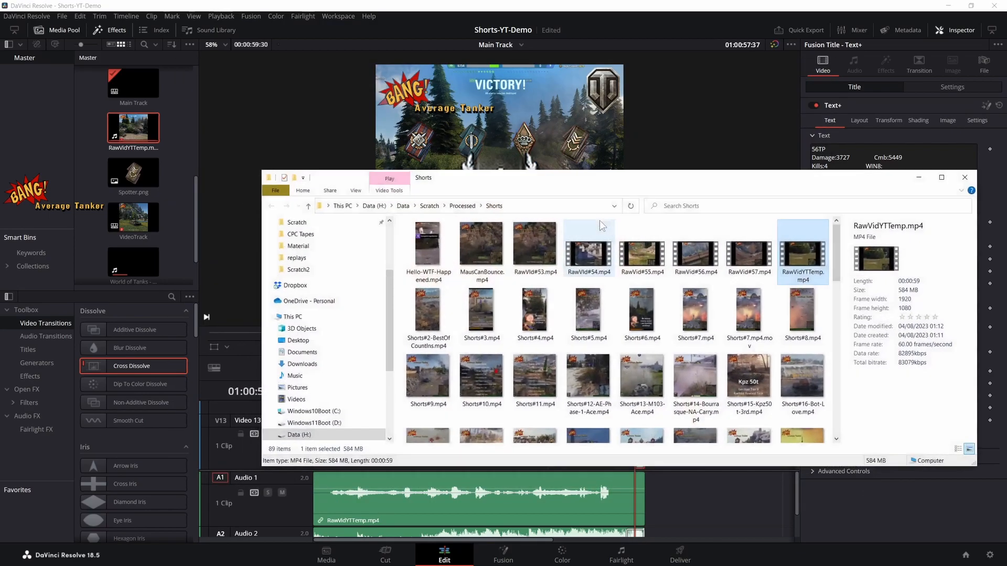
key(alt+Tab)
key(alt+Tab)
key(alt+Tab)
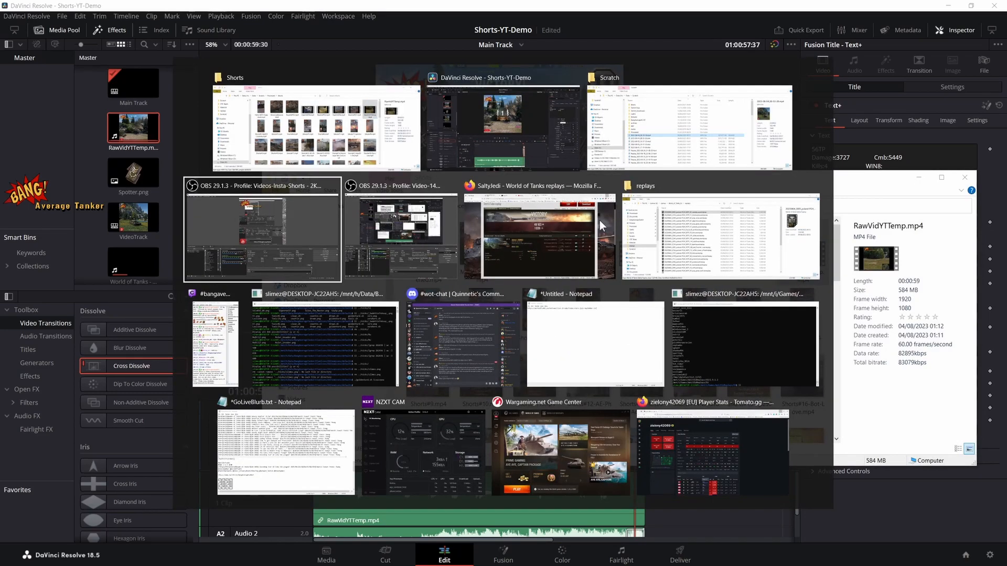
click(608, 219)
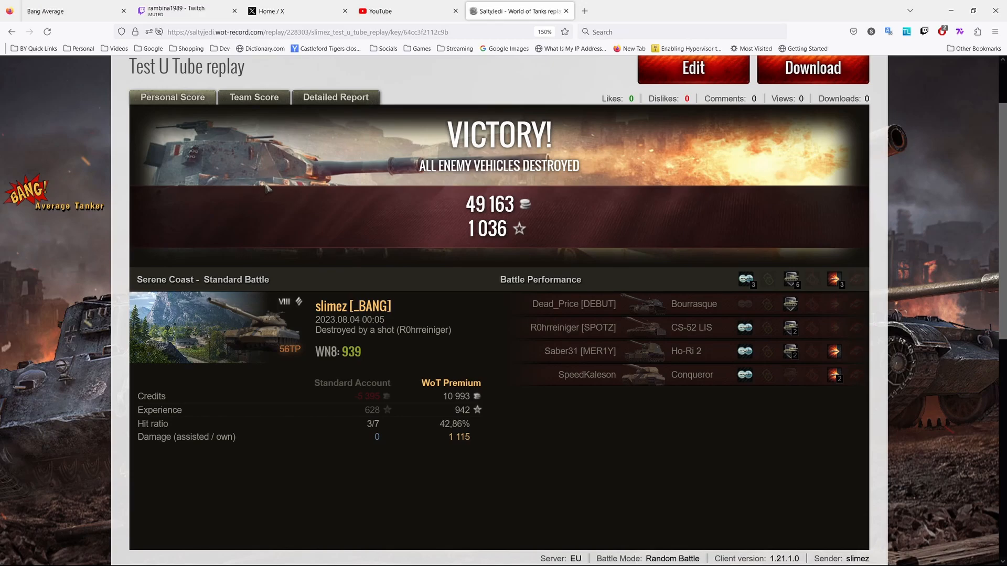
double_click(352, 354)
right_click(429, 211)
click(377, 212)
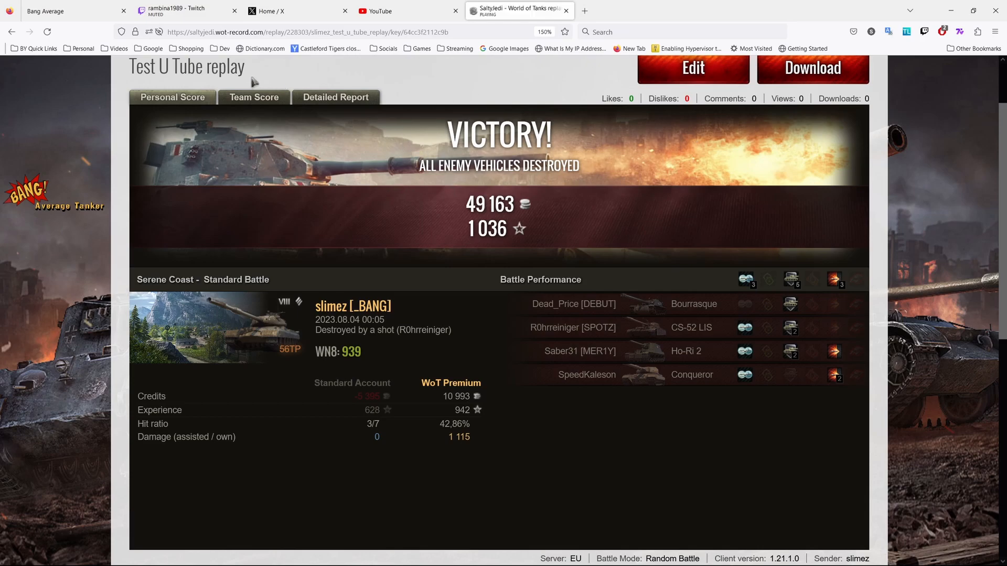
- Open the "56 TP 1st Class 6330k Win8" replay from the My replays list
scroll(336, 105, up, 2)
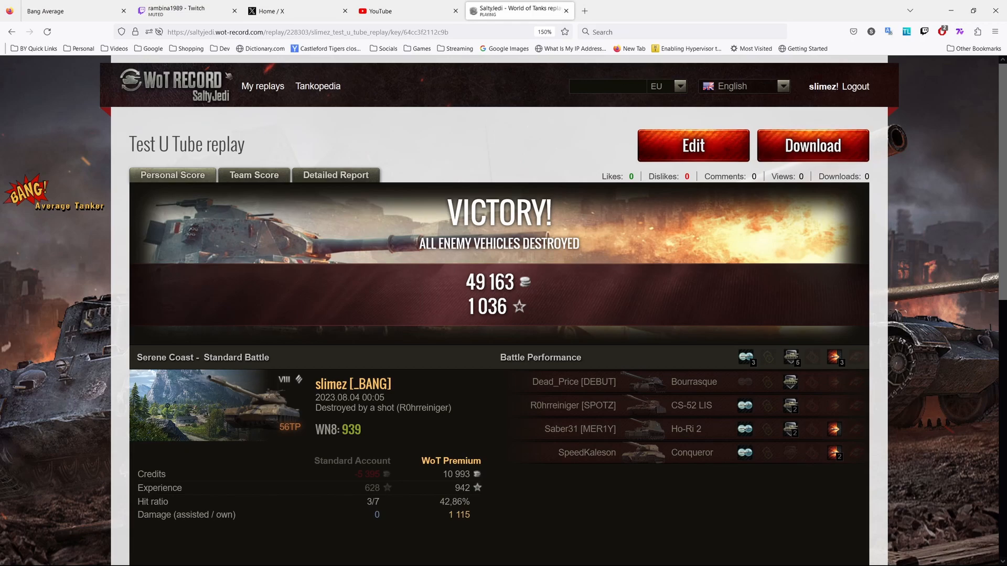
click(278, 90)
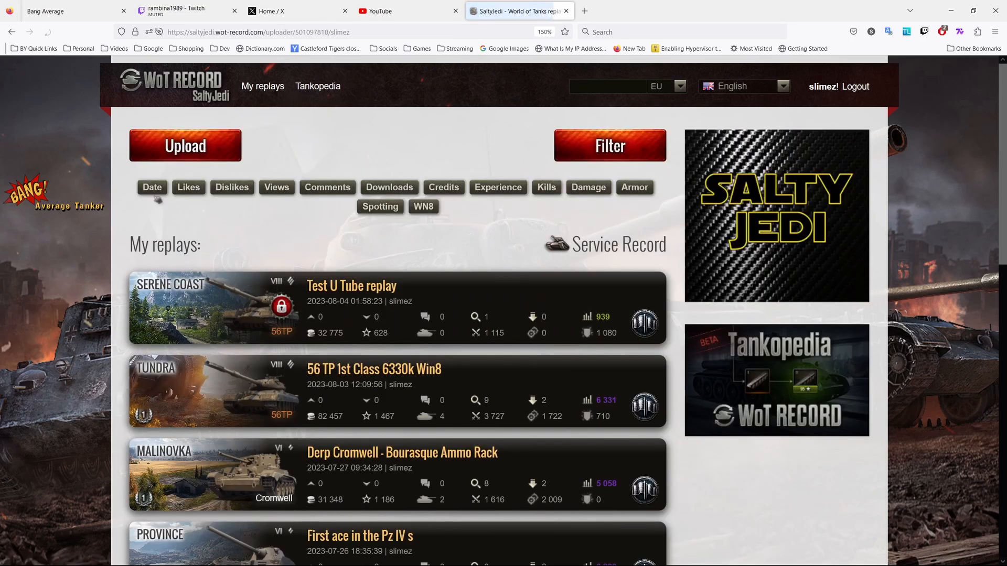
click(233, 392)
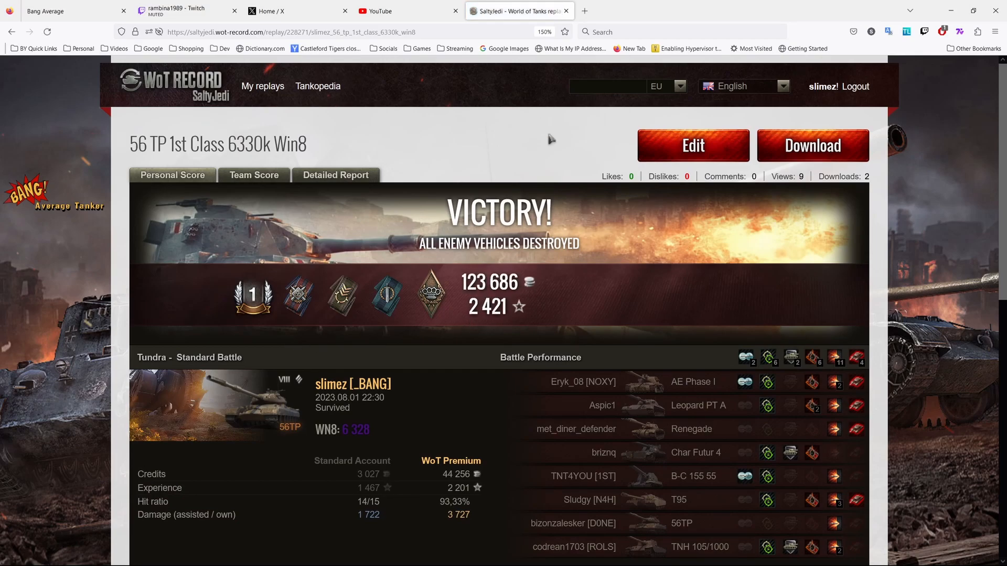
- Start saving the first-class mastery badge image to the Small WoT Icons folder, and cancel without saving
right_click(256, 298)
click(284, 320)
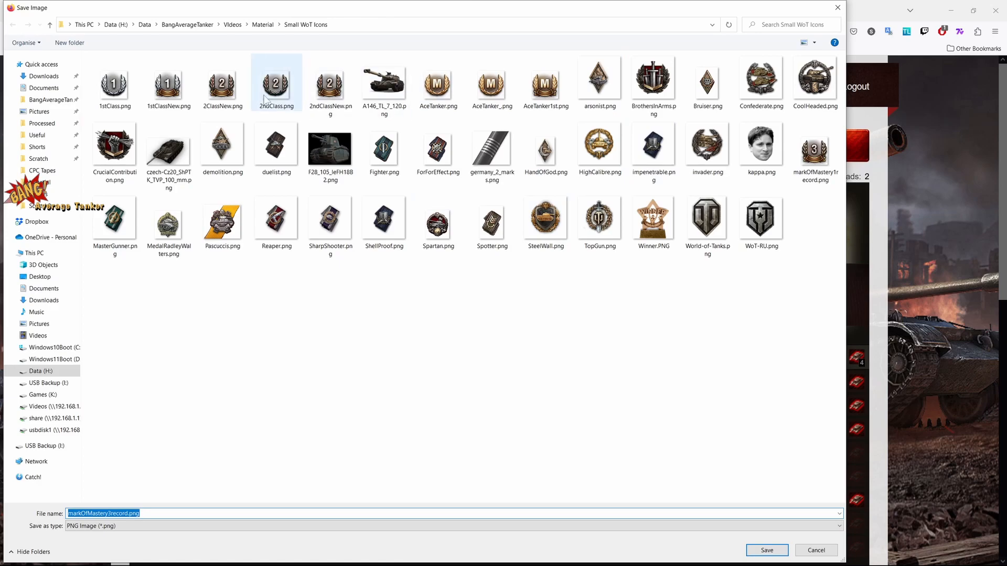
click(837, 7)
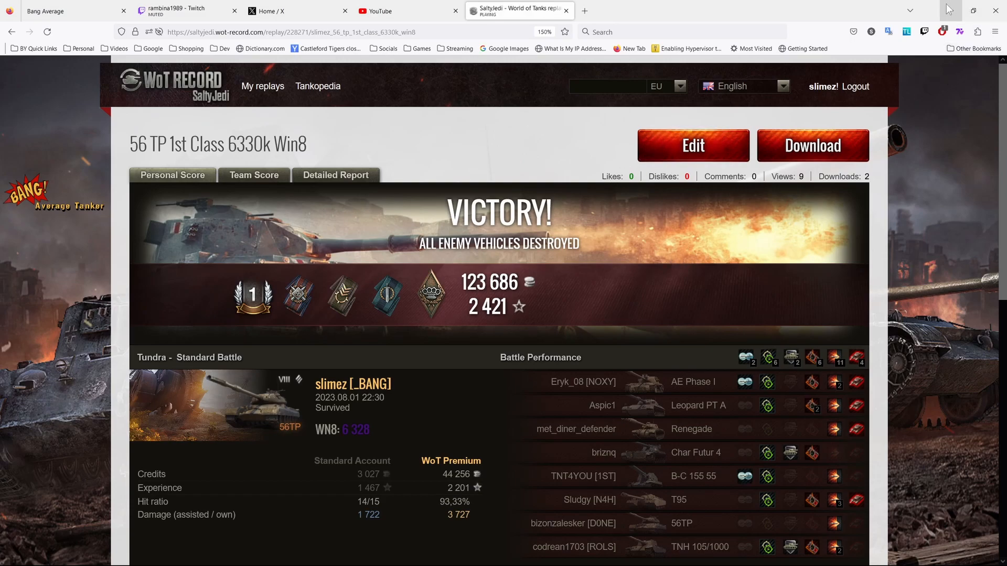
- Switch back to DaVinci Resolve and examine the badge overlay clips around Video 8 to Video 10 of Main Track
key(alt+Tab)
key(alt+Tab)
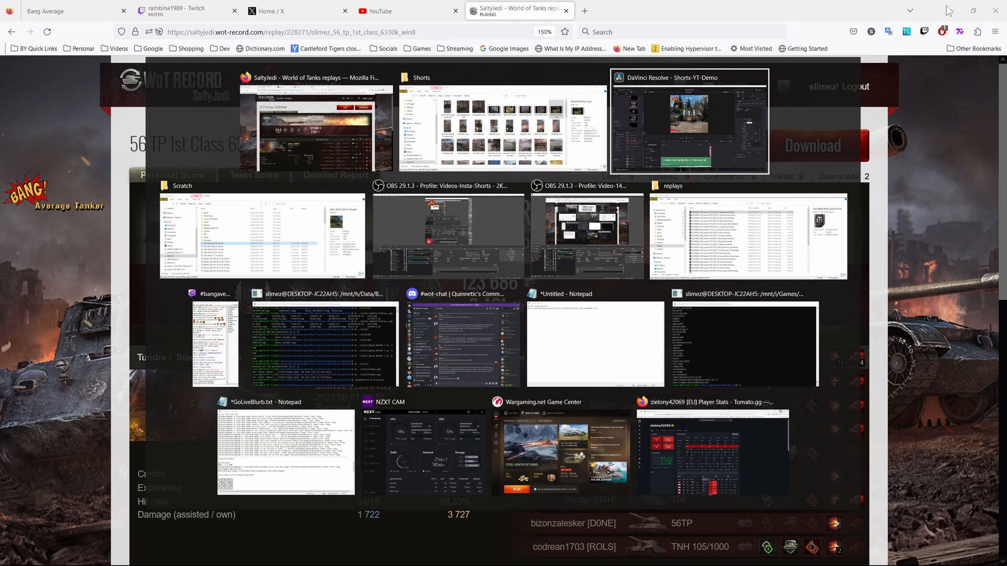
key(alt+Tab)
key(alt+Tab)
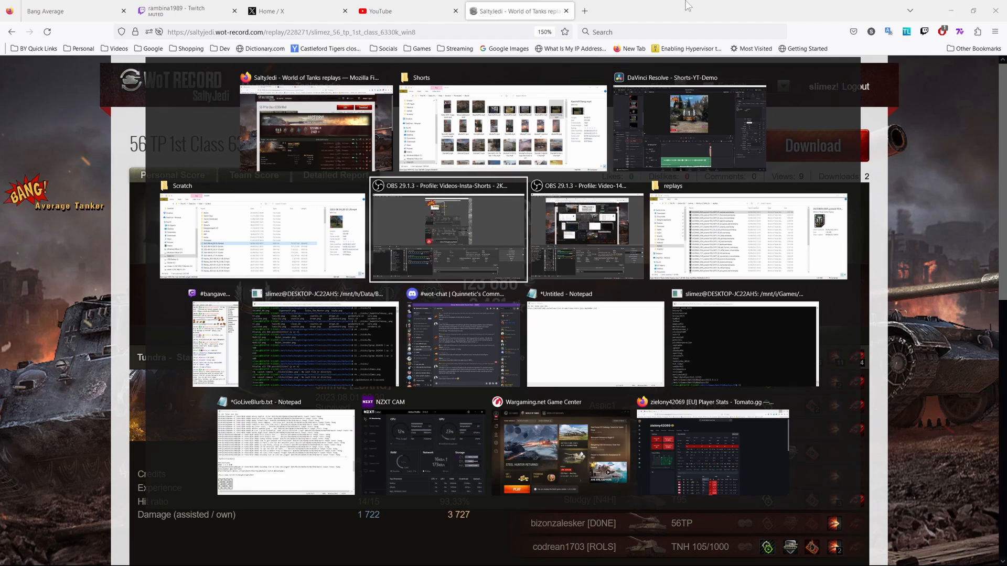
click(632, 124)
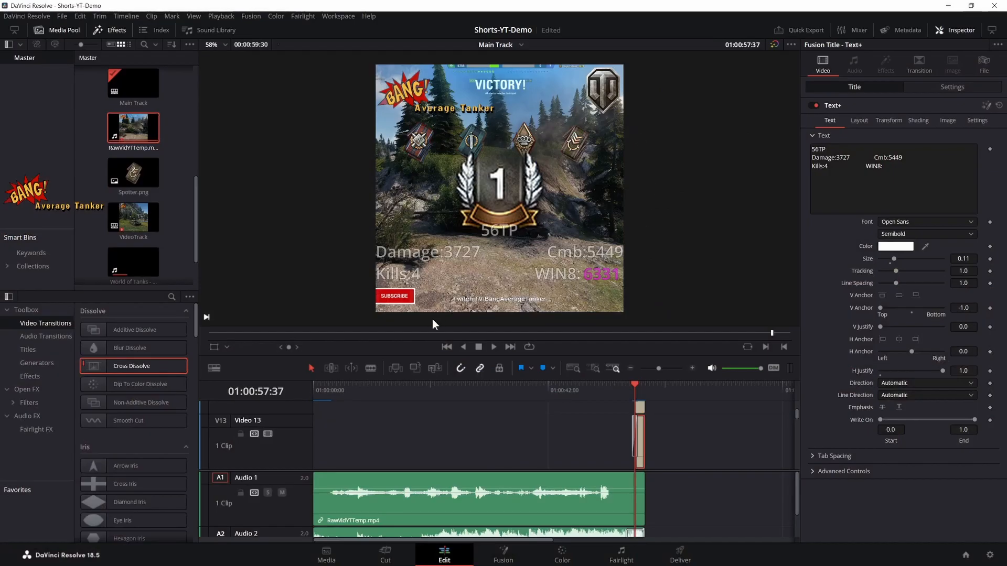
scroll(567, 403, down, 2)
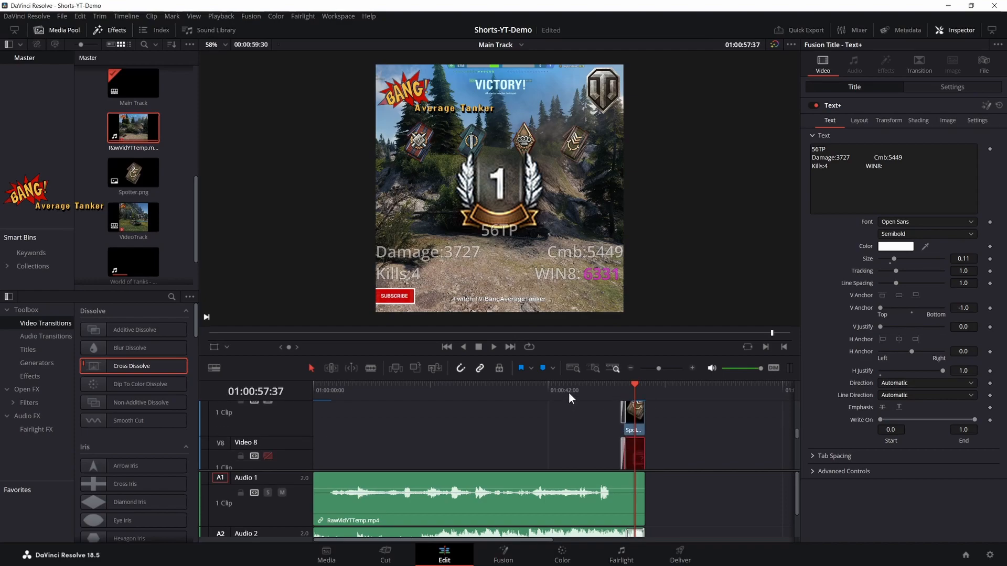
scroll(663, 421, up, 4)
scroll(638, 430, up, 2)
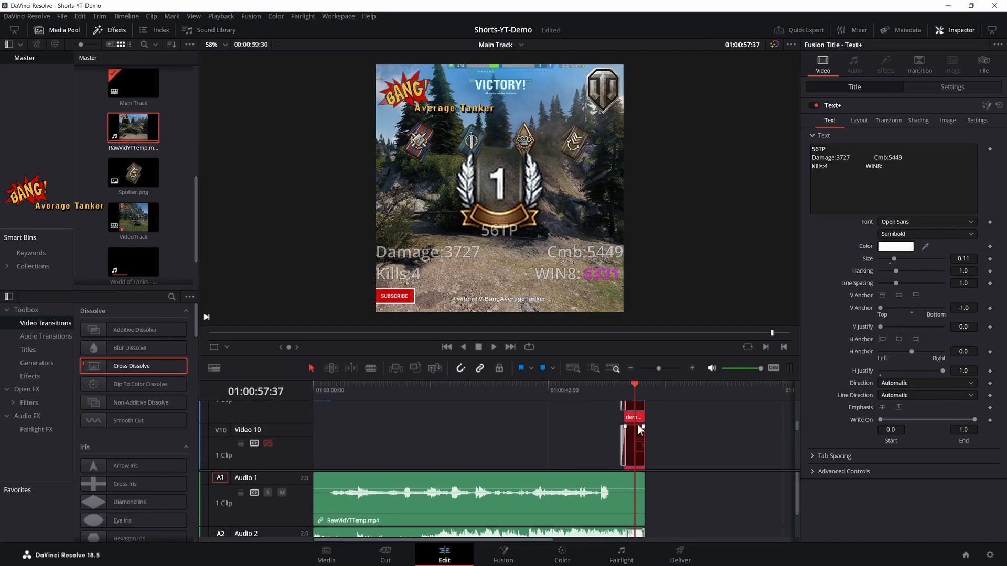
scroll(635, 445, up, 3)
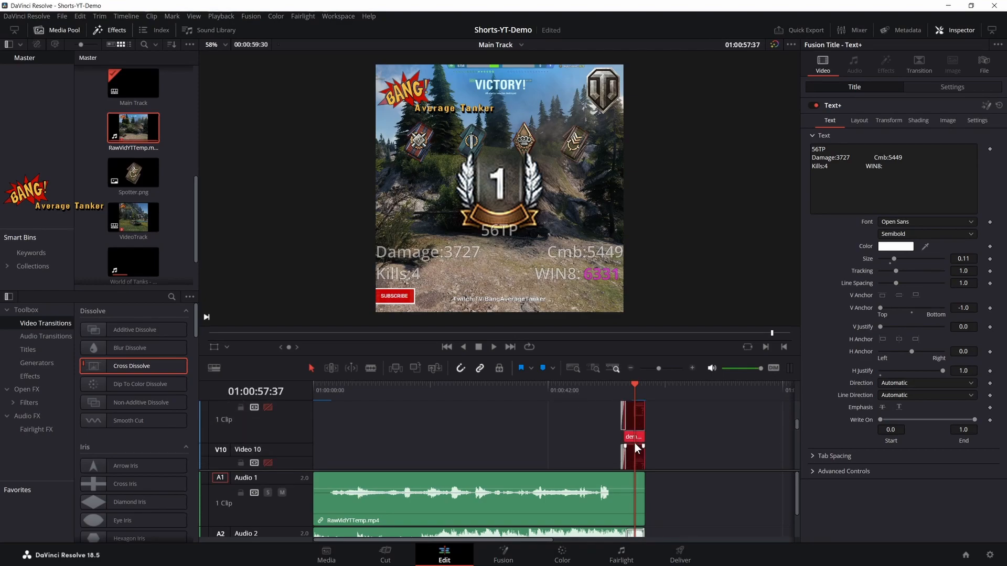
- Examine the 1stClassNew.png badge clip on Video 12 of Main Track at closer range
scroll(397, 416, up, 3)
scroll(422, 402, down, 2)
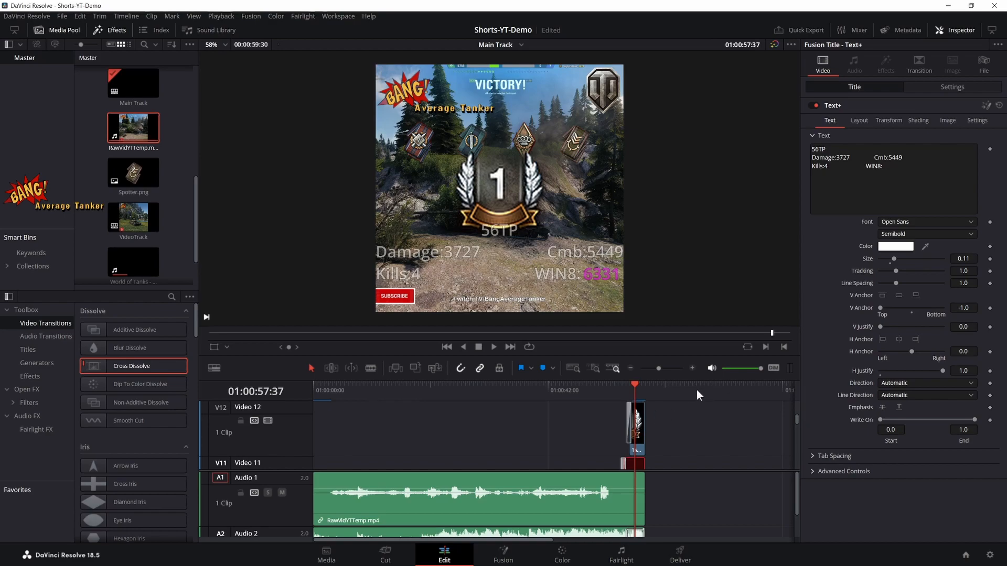
click(692, 368)
click(692, 369)
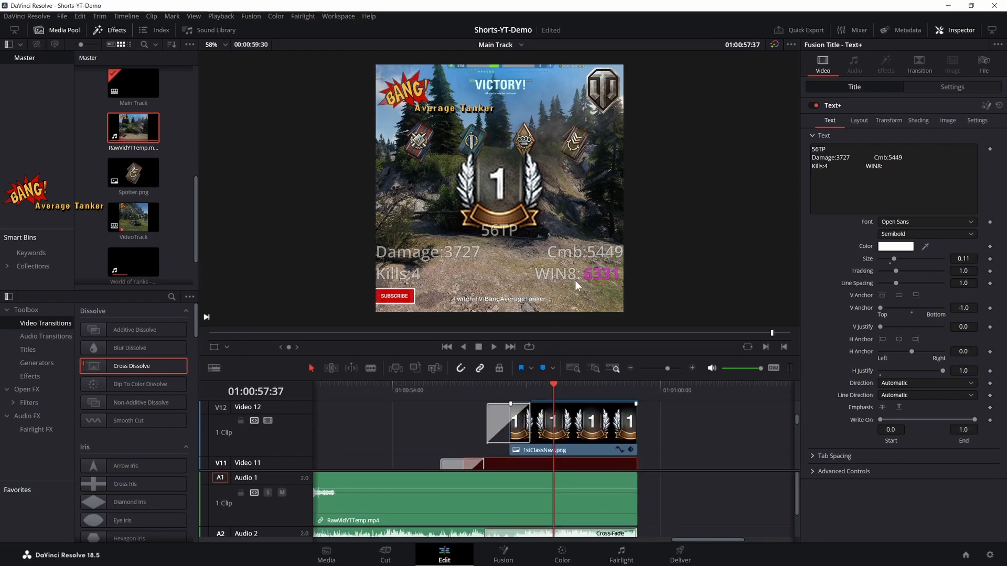
- Switch to Firefox, open the Test U Tube replay from the My replays list, and return to DaVinci Resolve
key(alt+Tab)
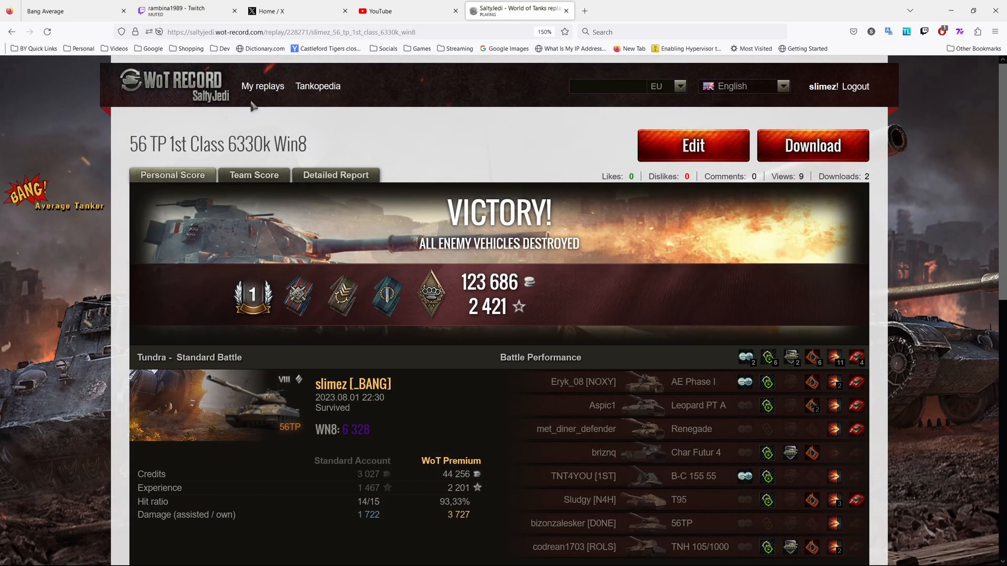
click(272, 90)
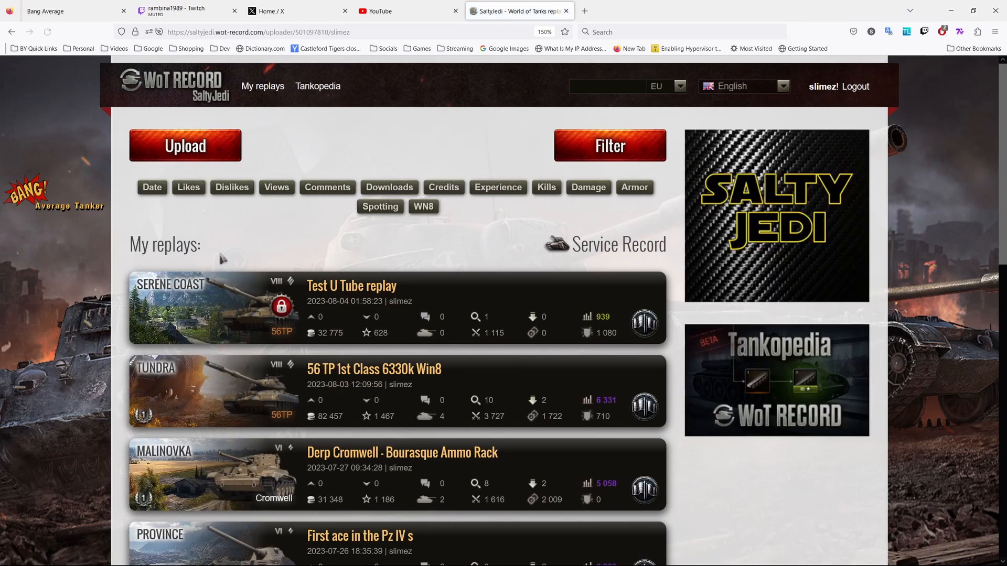
click(328, 308)
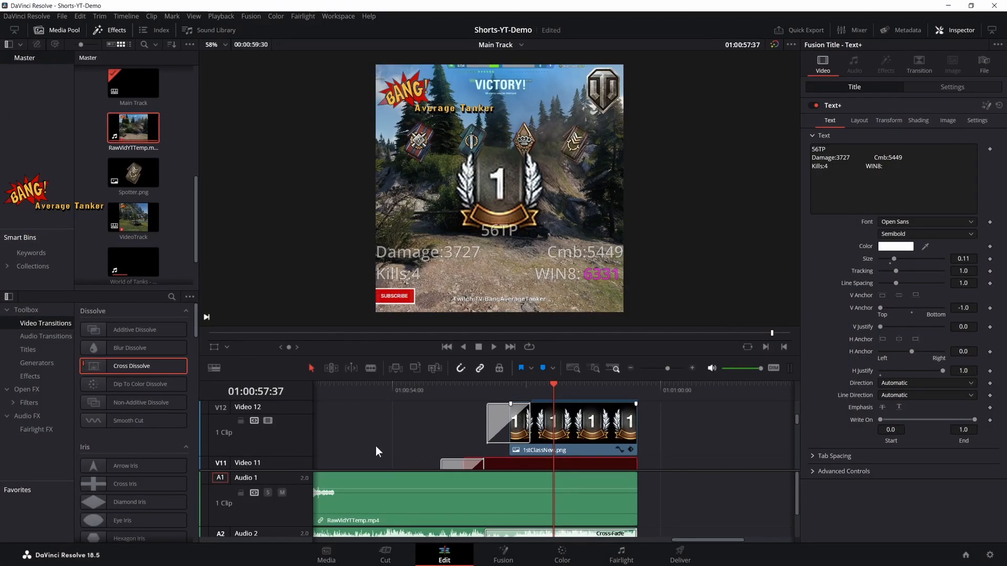
scroll(376, 447, down, 1)
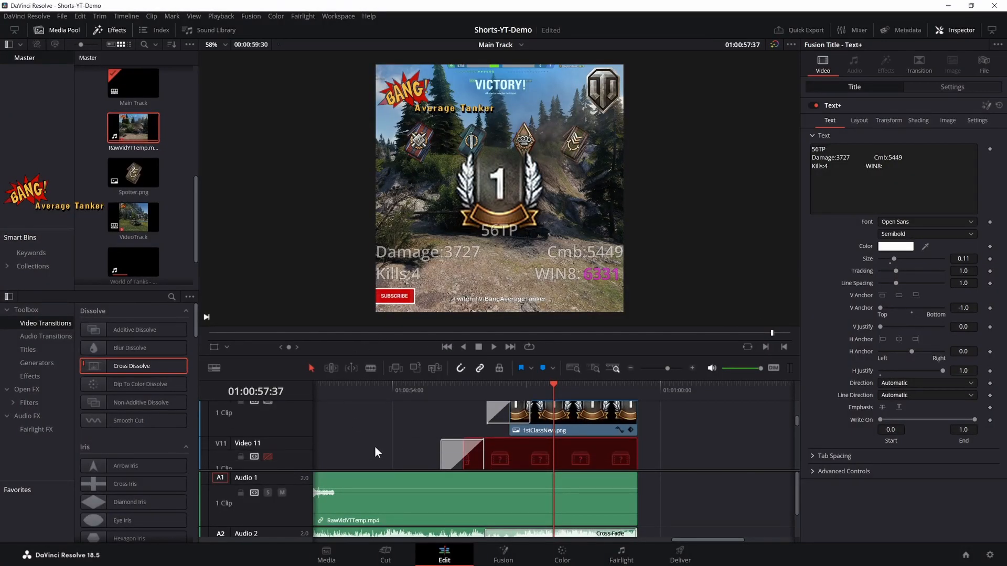
- Delete 1stClassNew.png, Bruiser.png, Fighter.png, ForForEffect.png and Spotter.png from the project's media pool
click(341, 559)
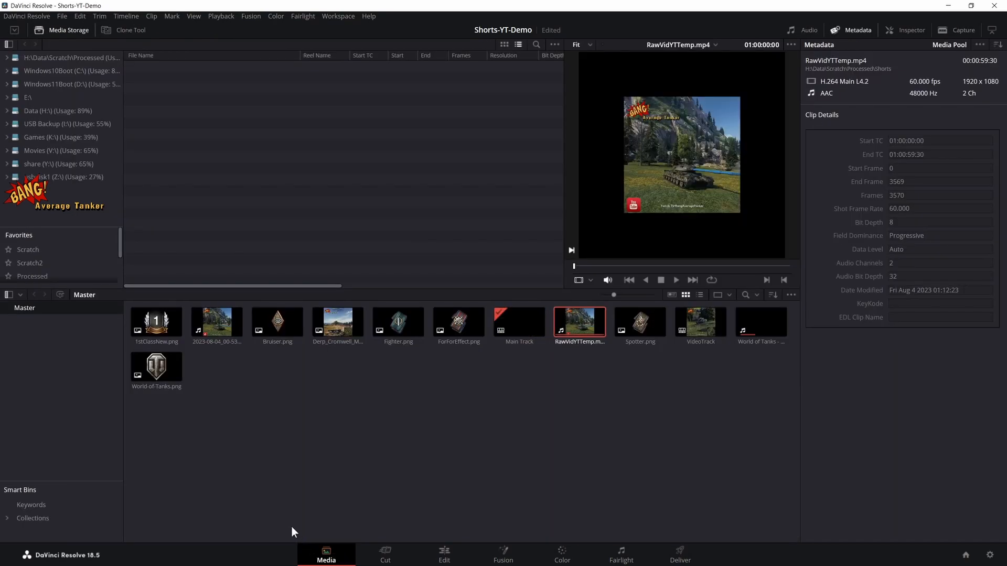
click(161, 334)
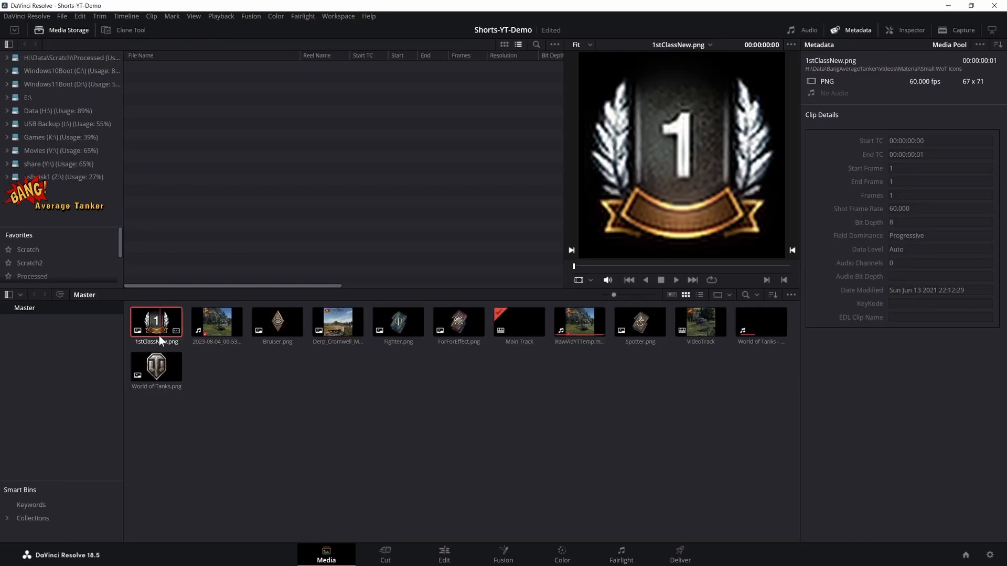
key(Delete)
click(204, 333)
key(Delete)
click(260, 321)
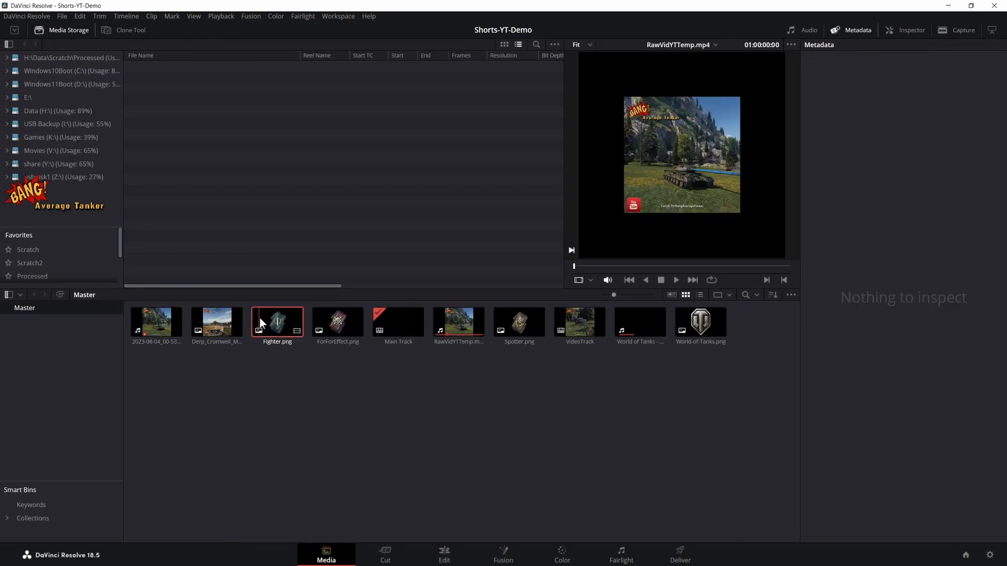
key(Delete)
key(Delete)
click(398, 335)
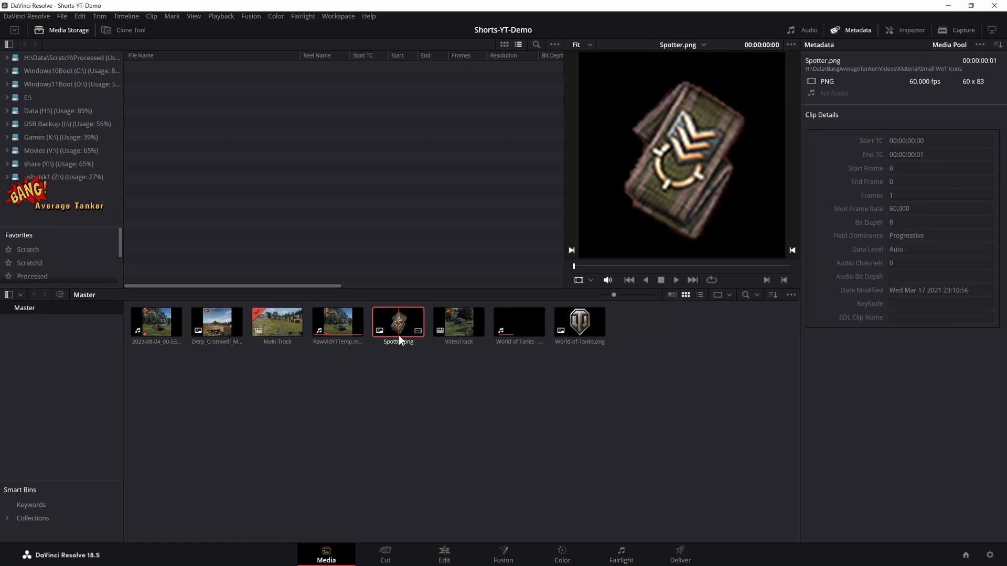
key(Delete)
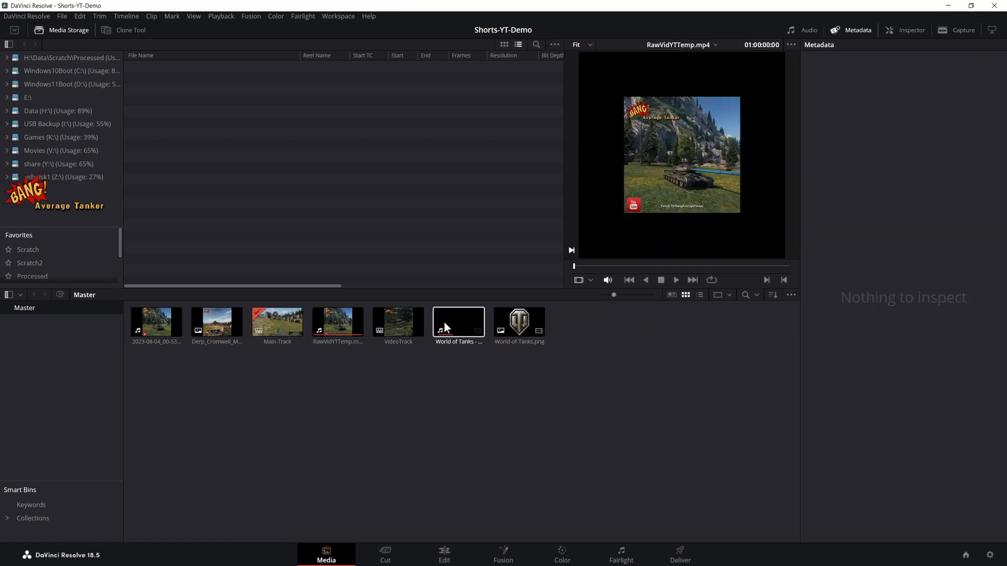
- Browse the media storage to the Small WoT Icons folder inside Material and sort its files by name
key(alt+Tab)
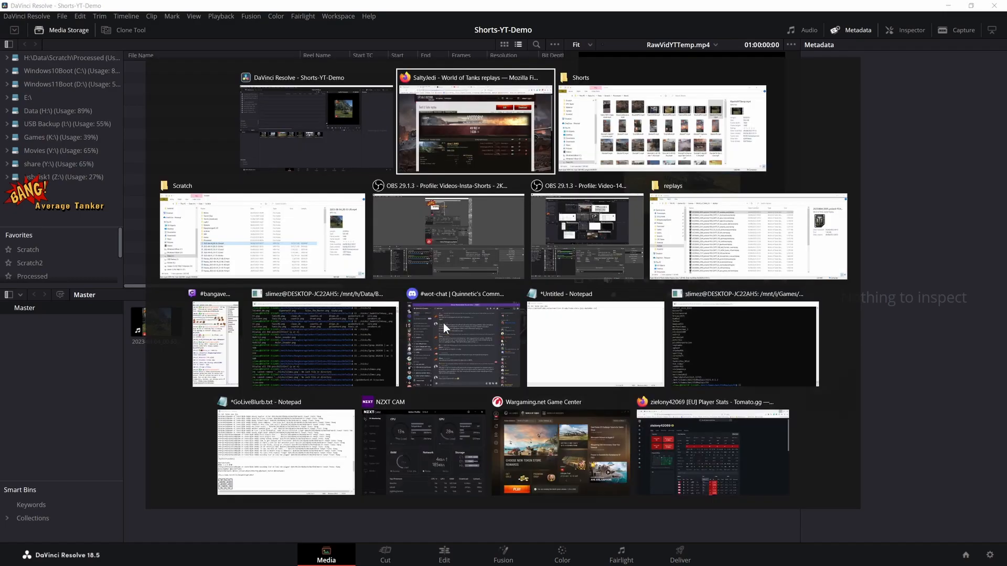
key(alt+Tab)
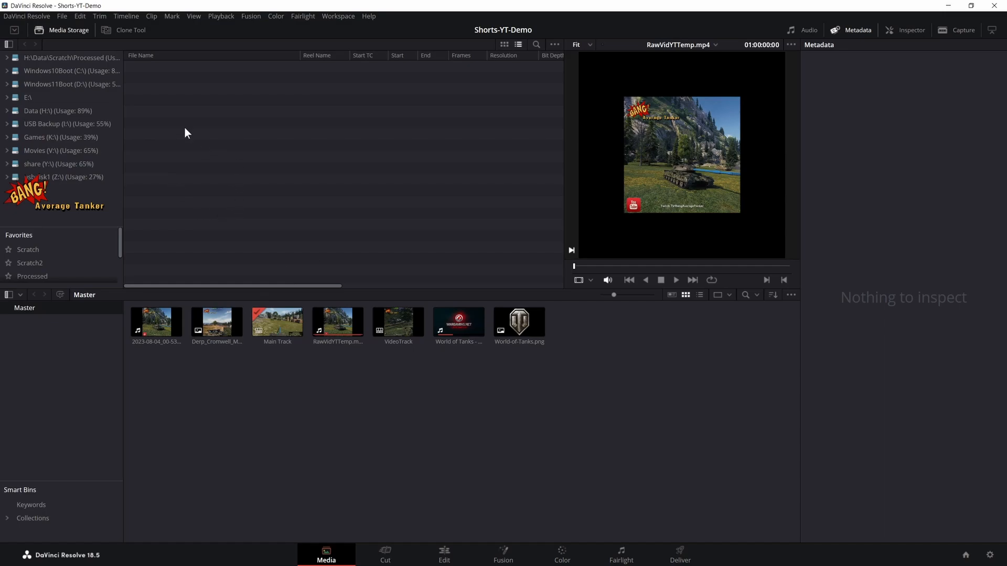
scroll(46, 271, down, 3)
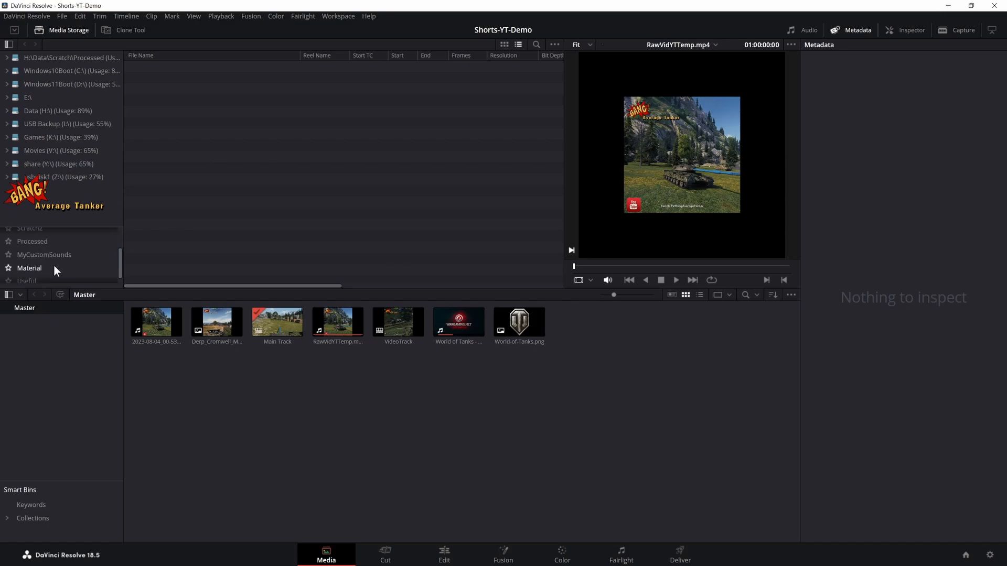
click(30, 263)
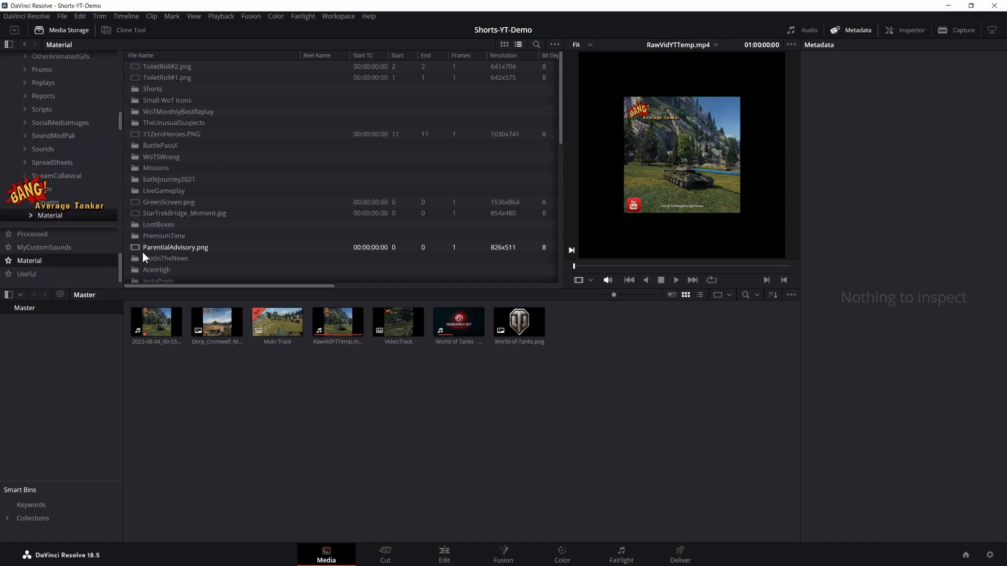
click(178, 107)
click(178, 104)
double_click(178, 104)
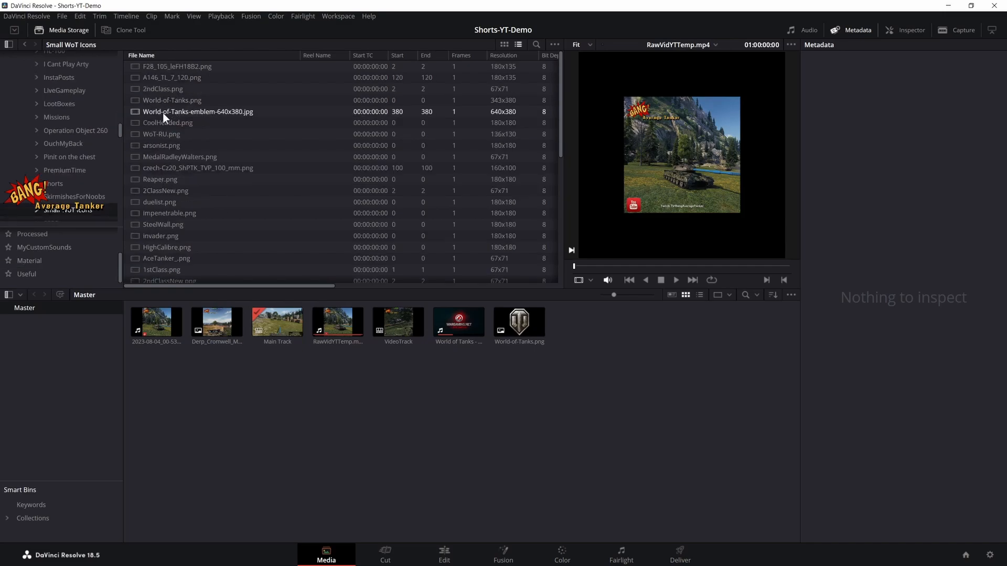
click(171, 56)
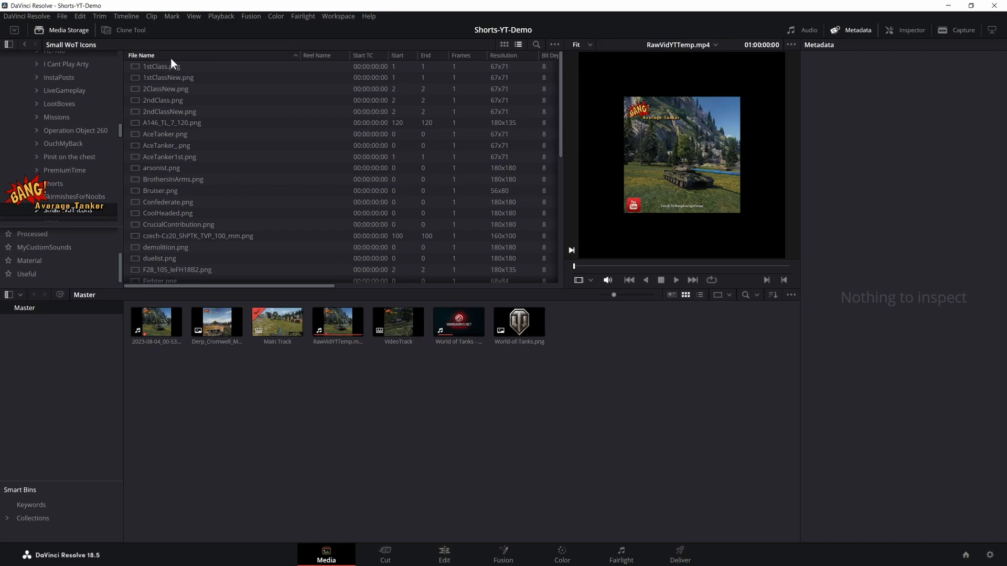
- Add AceTanker.png, Bruiser.png, Confederate.png, CoolHeaded.png, demolition.png, duelist.png and Fighter.png from Small WoT Icons to the media pool
click(169, 135)
drag(168, 133, 234, 406)
drag(169, 190, 176, 373)
click(183, 214)
drag(183, 214, 190, 371)
scroll(250, 241, down, 1)
scroll(250, 240, down, 1)
drag(168, 185, 227, 411)
drag(168, 215, 261, 412)
- Add HighCalibre.png, SteelWall.png and TopGun.png from the Small WoT Icons folder to the media pool
scroll(235, 256, down, 2)
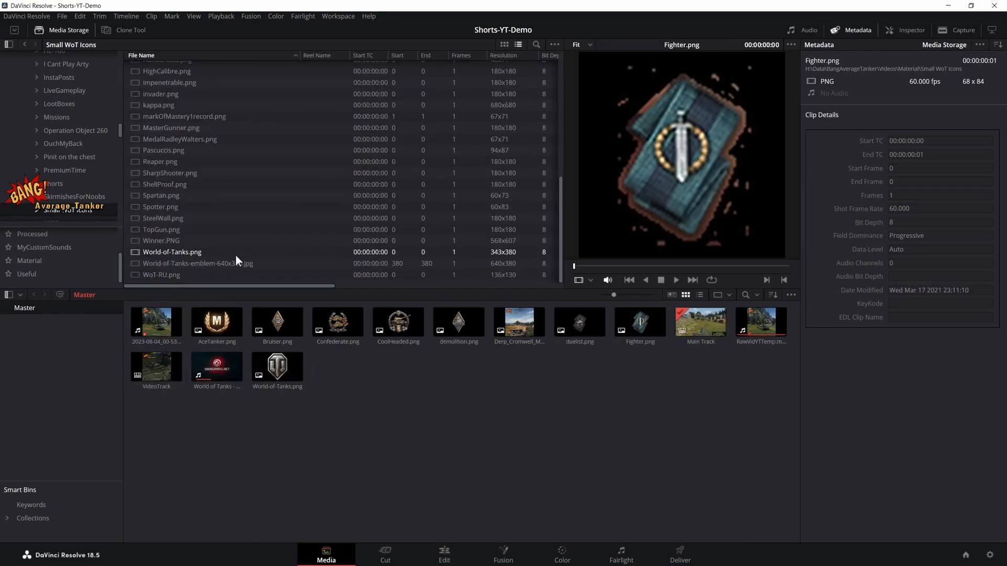
scroll(202, 237, down, 1)
drag(163, 173, 339, 373)
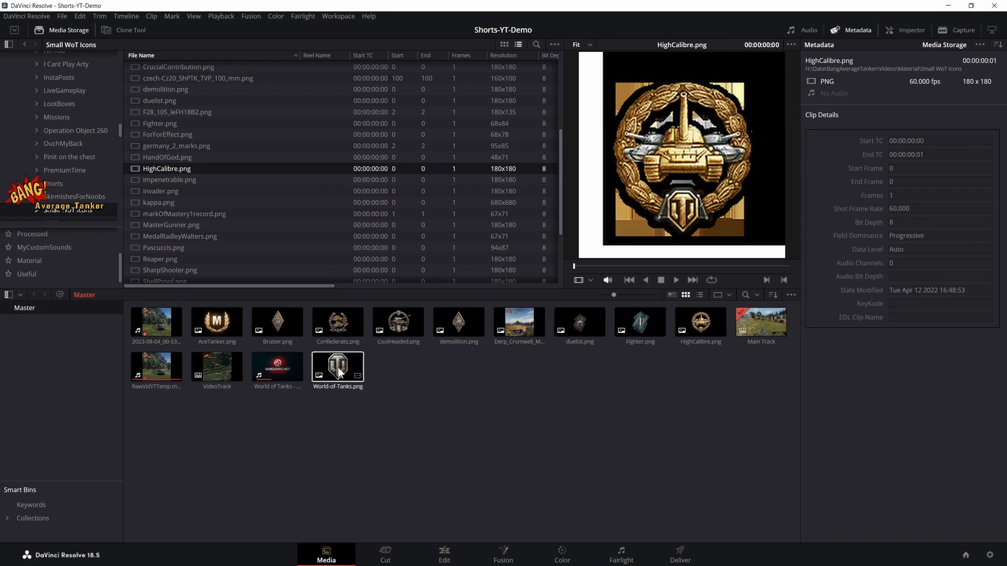
scroll(210, 210, down, 2)
scroll(186, 207, down, 1)
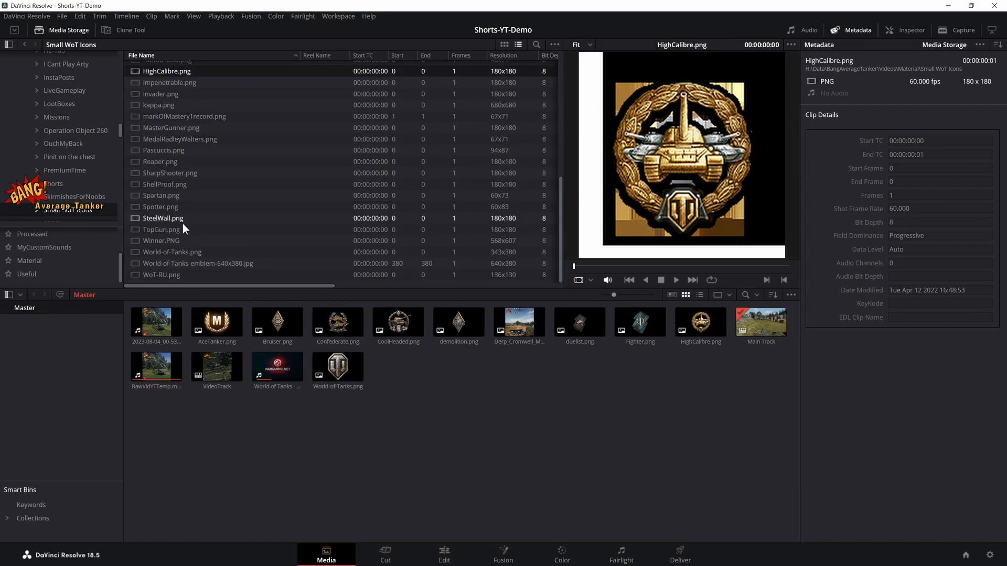
drag(173, 219, 428, 380)
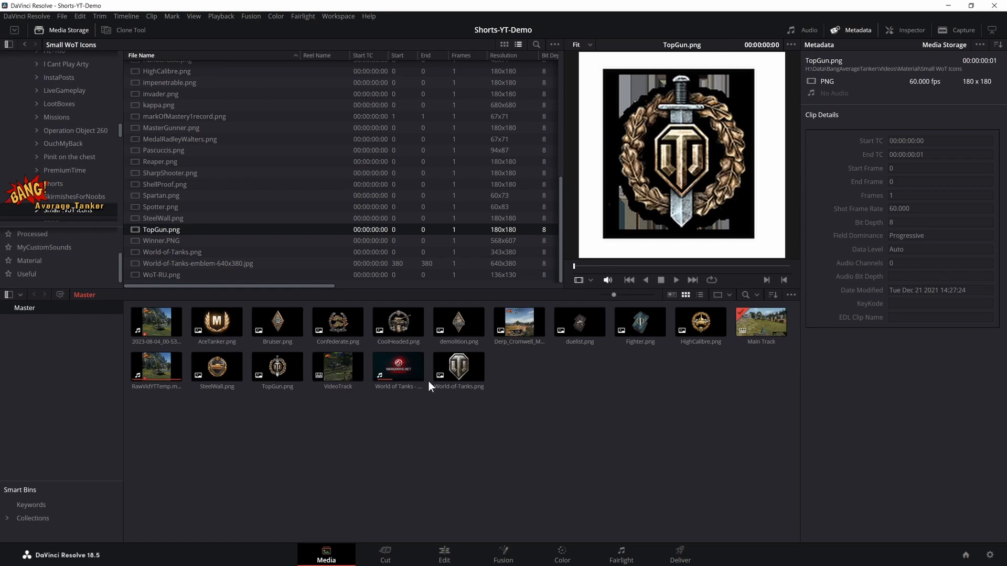
click(645, 382)
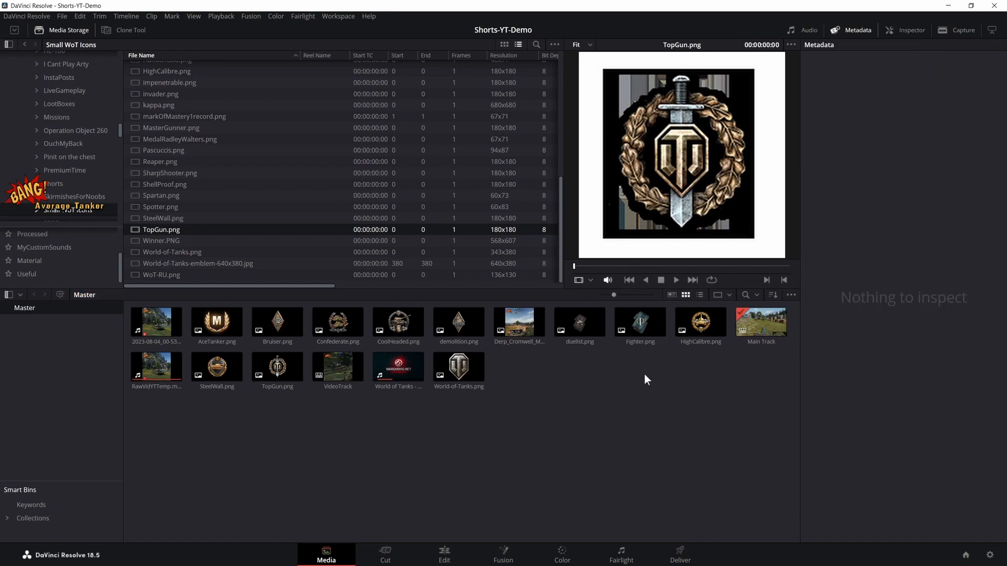
- Replace the offline 1stClassNew.png clip on Video 12 with AceTanker.png, trimmed to end with the other Main Track clips
click(432, 551)
scroll(651, 442, up, 4)
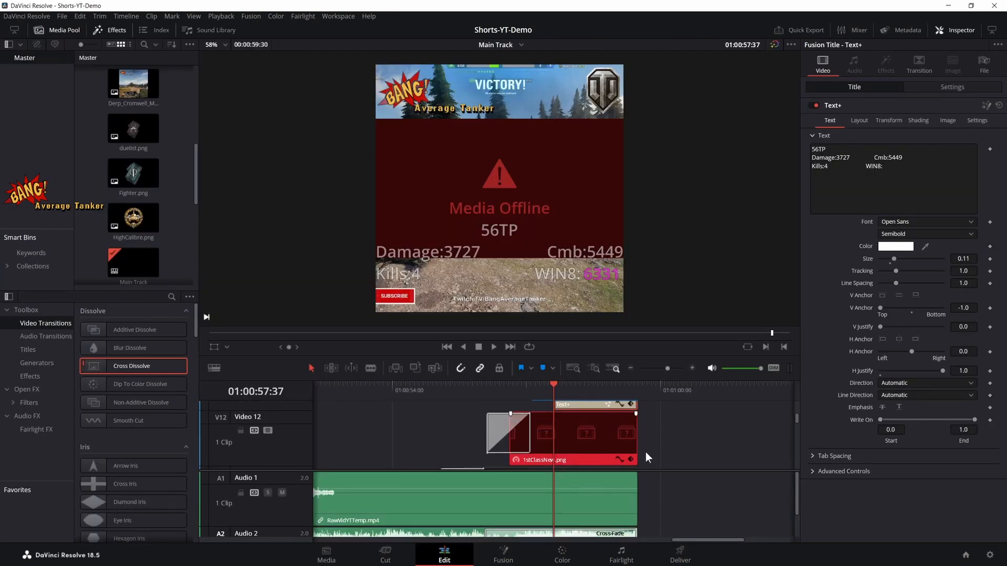
scroll(651, 442, down, 3)
click(551, 435)
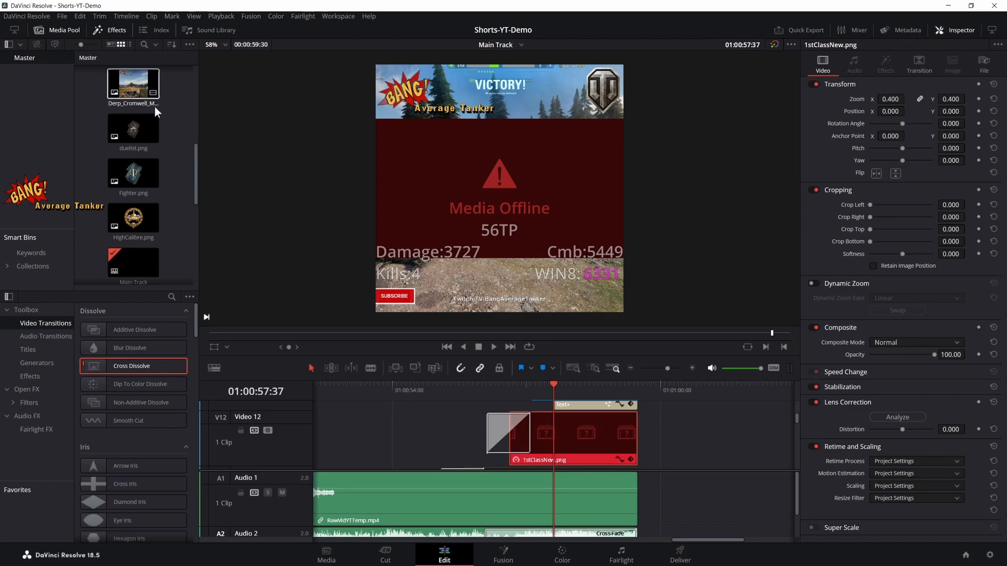
scroll(148, 171, up, 5)
drag(151, 153, 515, 438)
drag(731, 443, 640, 440)
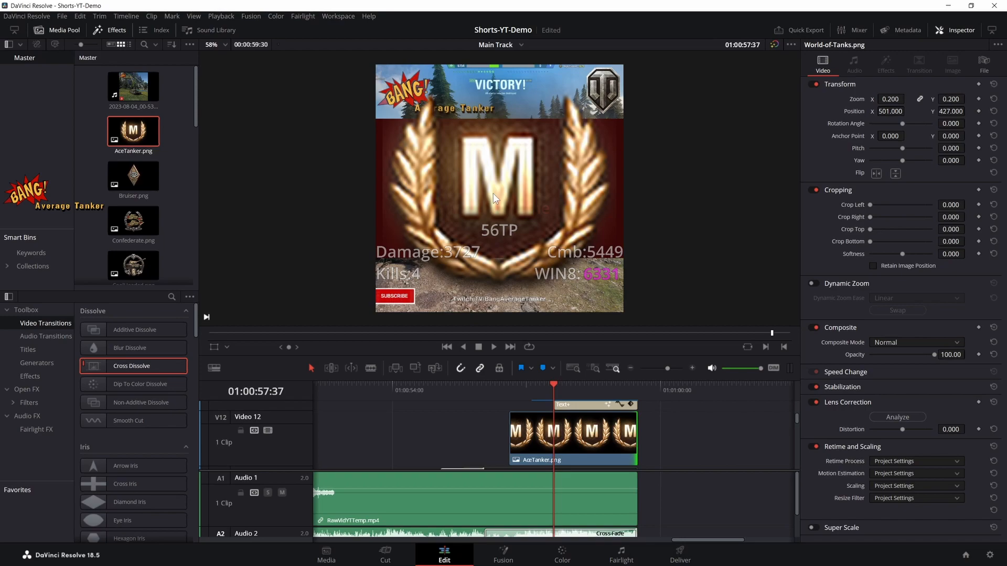
- Set the AceTanker.png clip's zoom to 0.4 and add a Cross Dissolve at its start
click(613, 431)
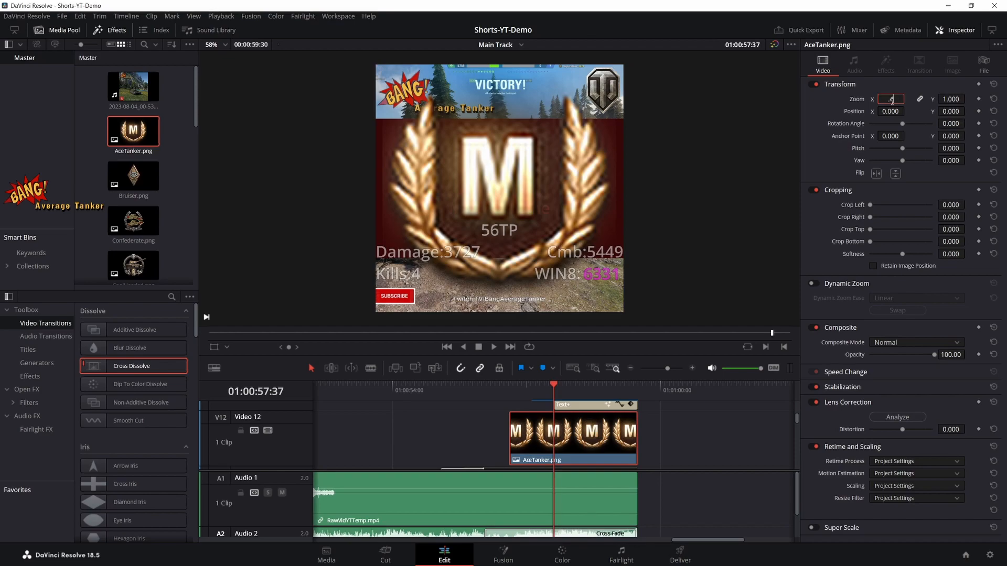
click(891, 99)
text(.4)
key(Return)
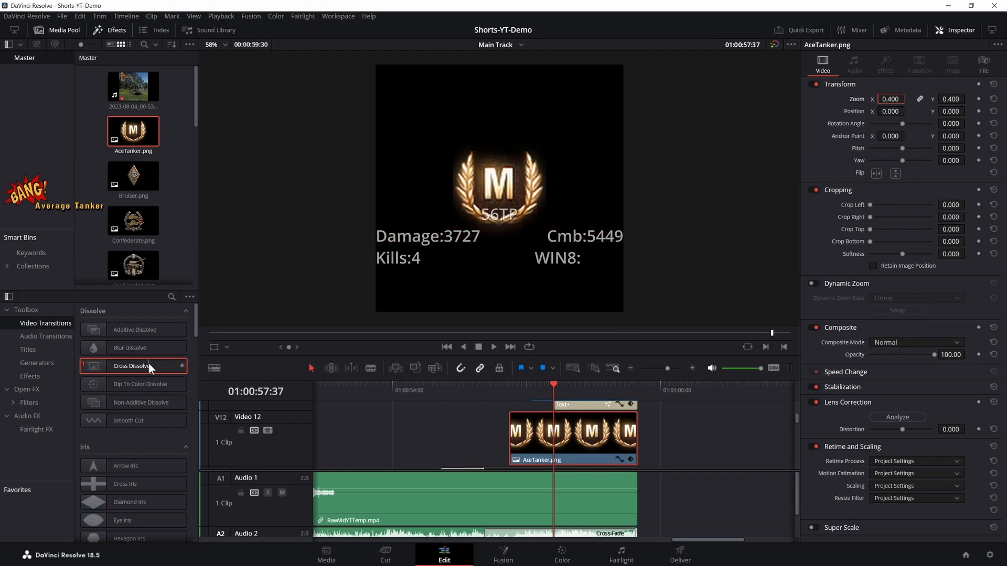
drag(151, 367, 512, 441)
- Enable the Video 11 track holding demolition.png and disable the Video 9 track holding the offline Spotter.png clip
scroll(629, 409, down, 2)
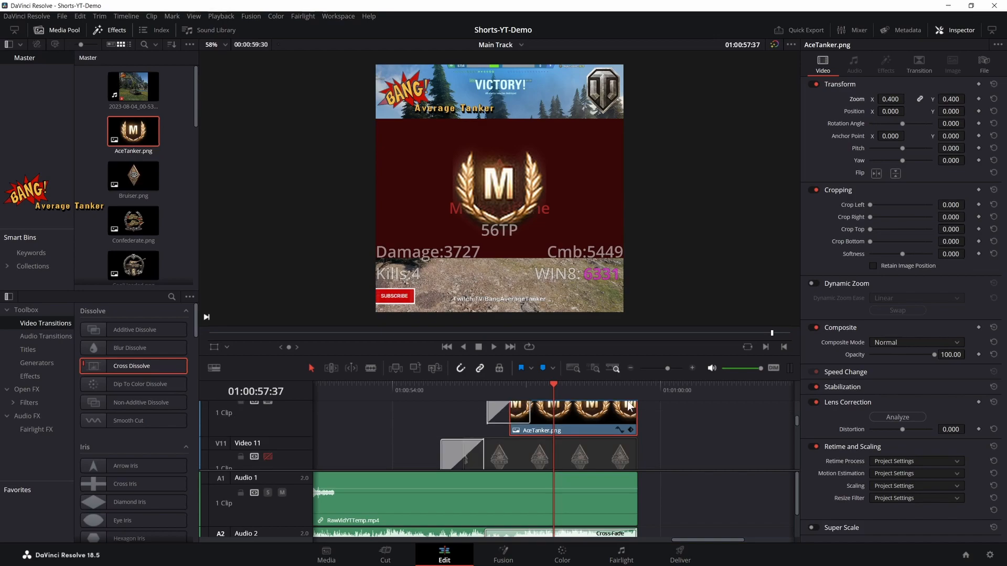
scroll(629, 407, down, 2)
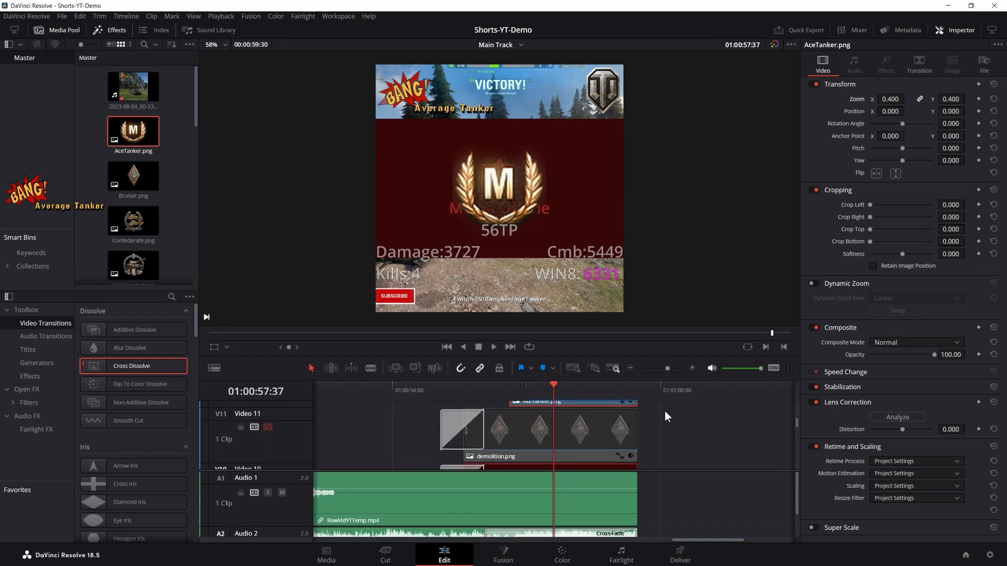
click(268, 428)
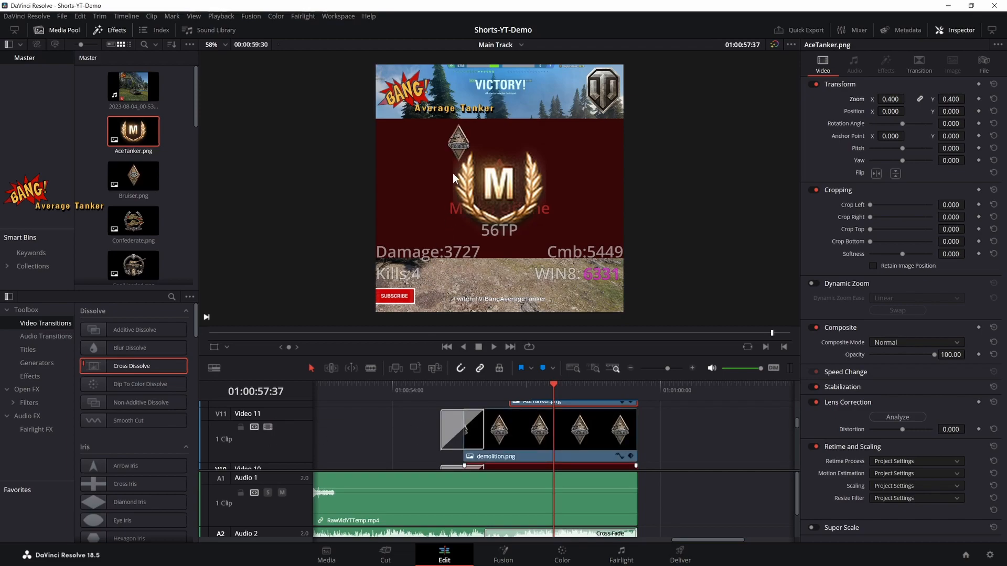
scroll(475, 291, down, 2)
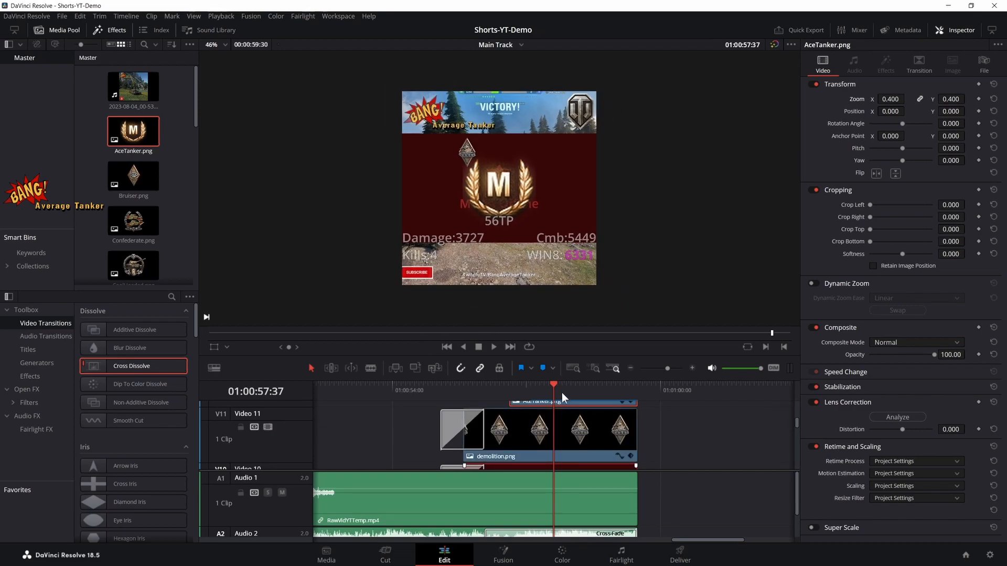
scroll(560, 414, down, 2)
scroll(383, 441, down, 2)
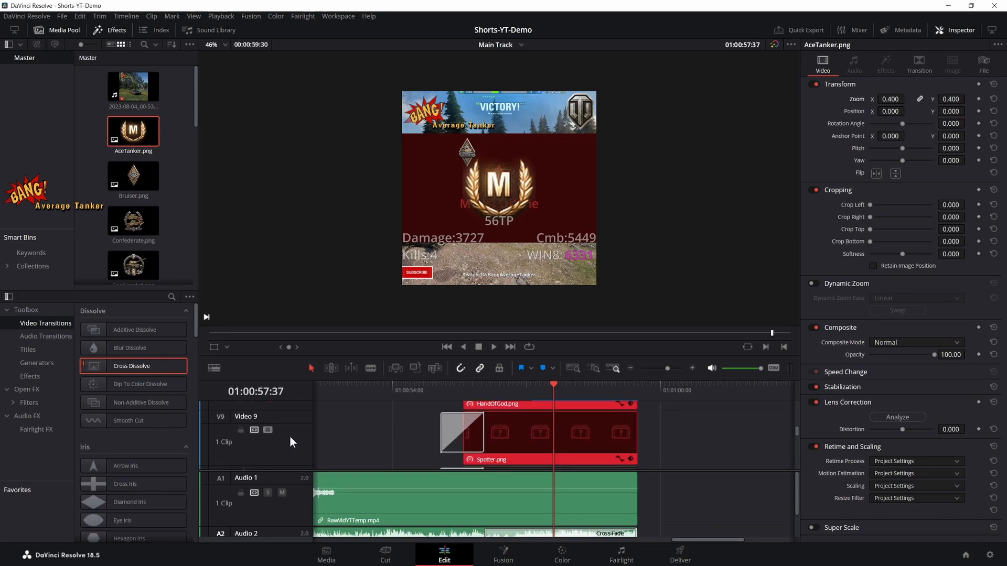
click(268, 430)
- Enable the Video 3 track holding a Fighter.png clip
scroll(515, 427, down, 5)
scroll(515, 427, down, 4)
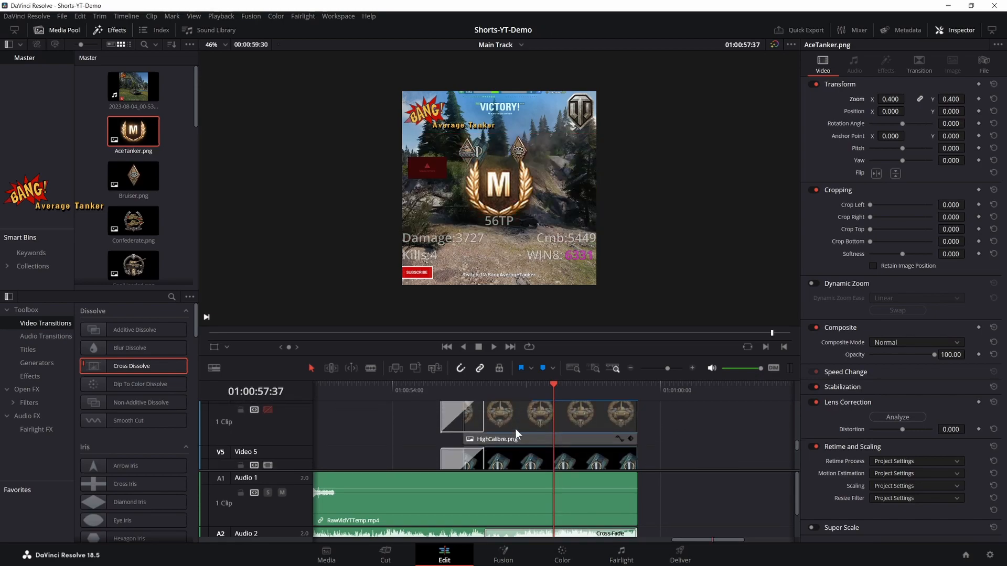
scroll(524, 426, down, 4)
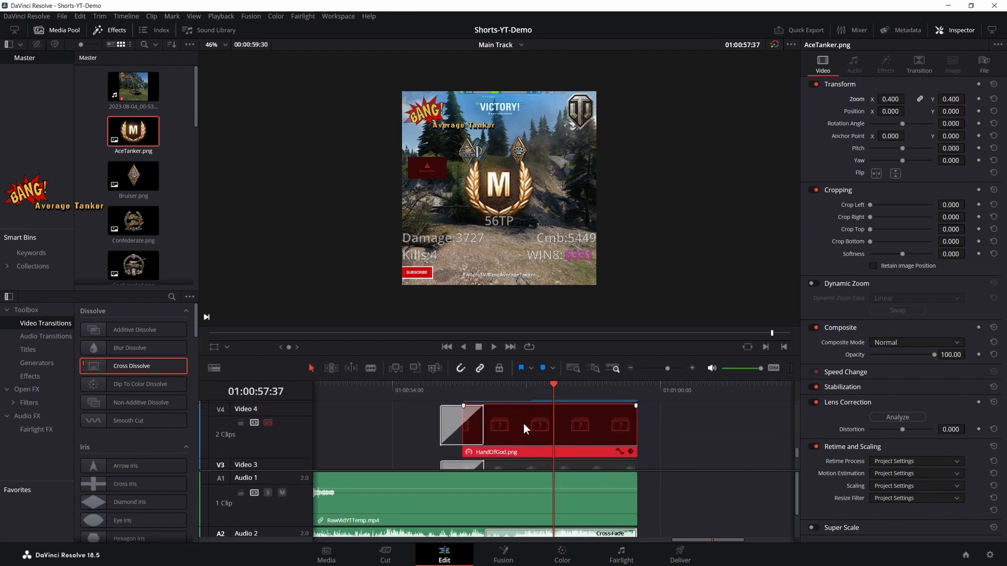
scroll(523, 426, up, 3)
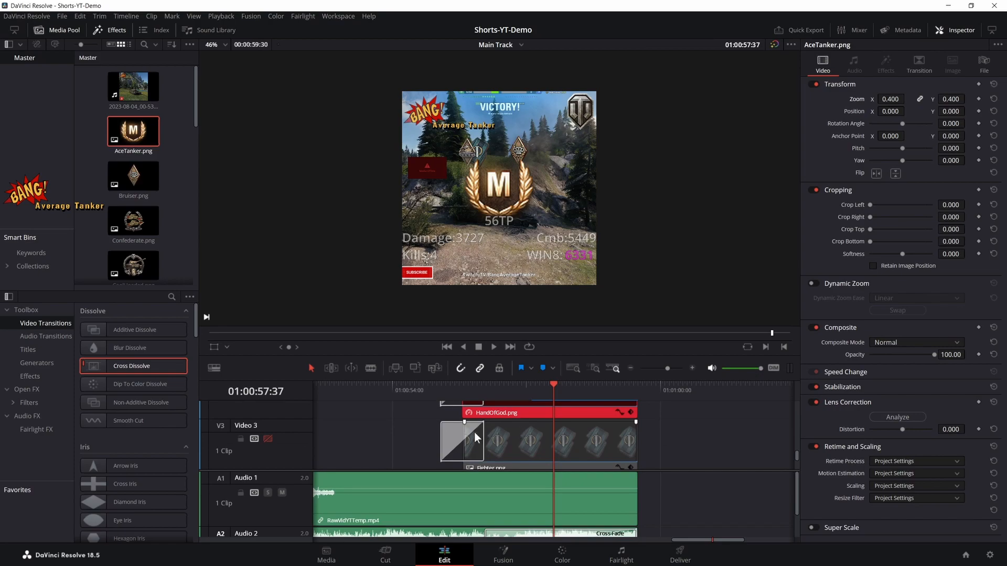
click(268, 439)
scroll(470, 442, up, 1)
scroll(470, 442, up, 2)
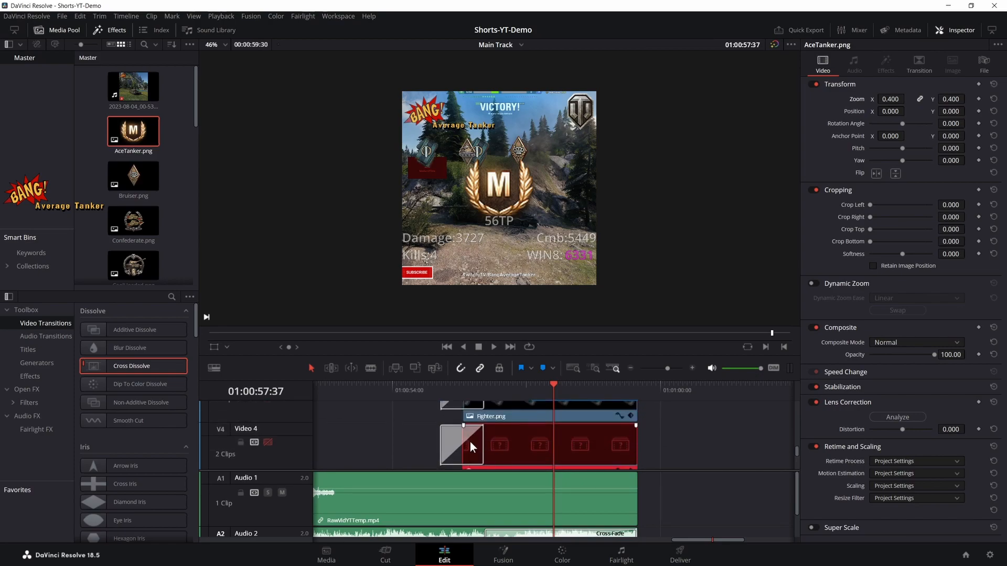
- Disable the Video 5 track holding the other Fighter.png clip
scroll(473, 445, down, 1)
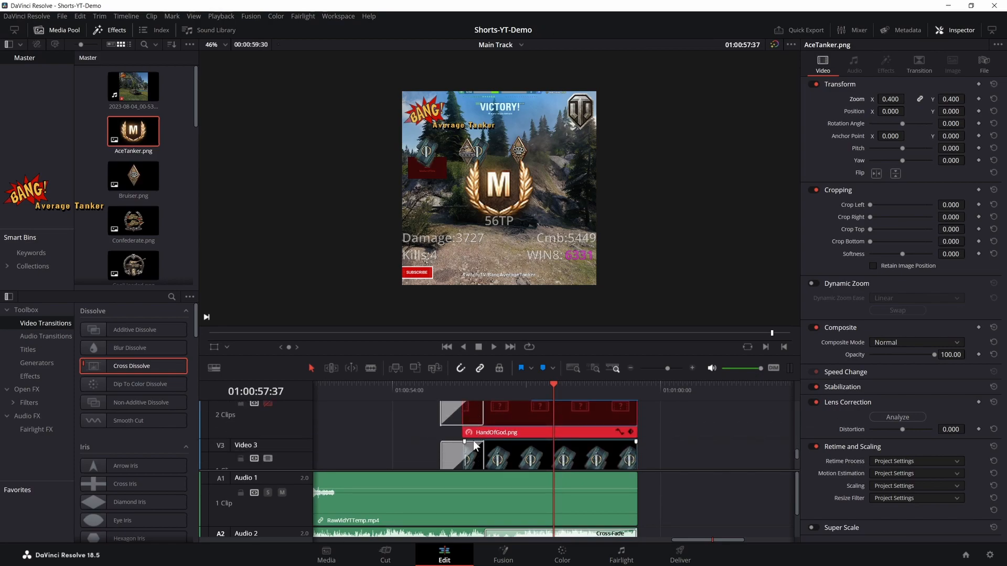
scroll(475, 445, up, 2)
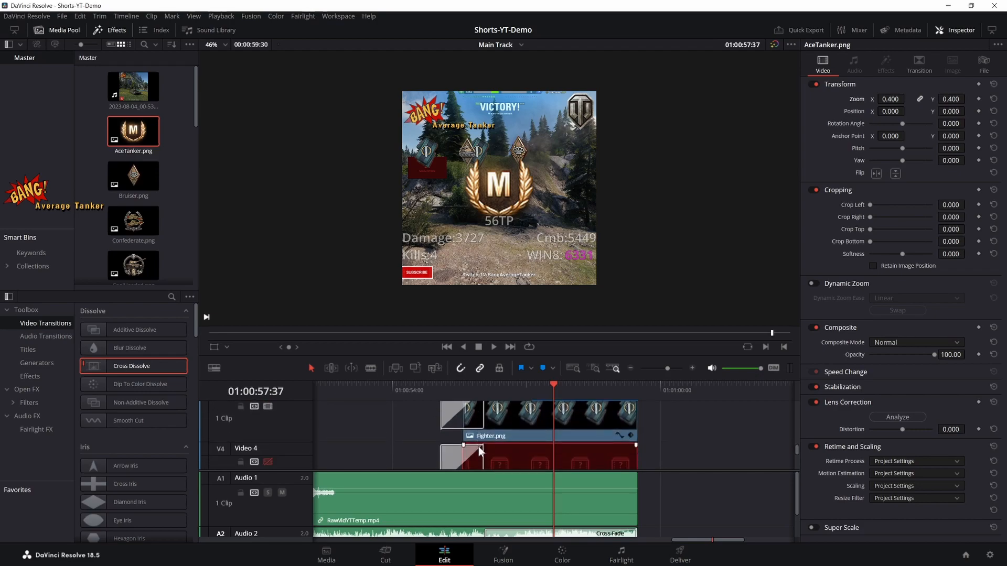
scroll(480, 440, down, 2)
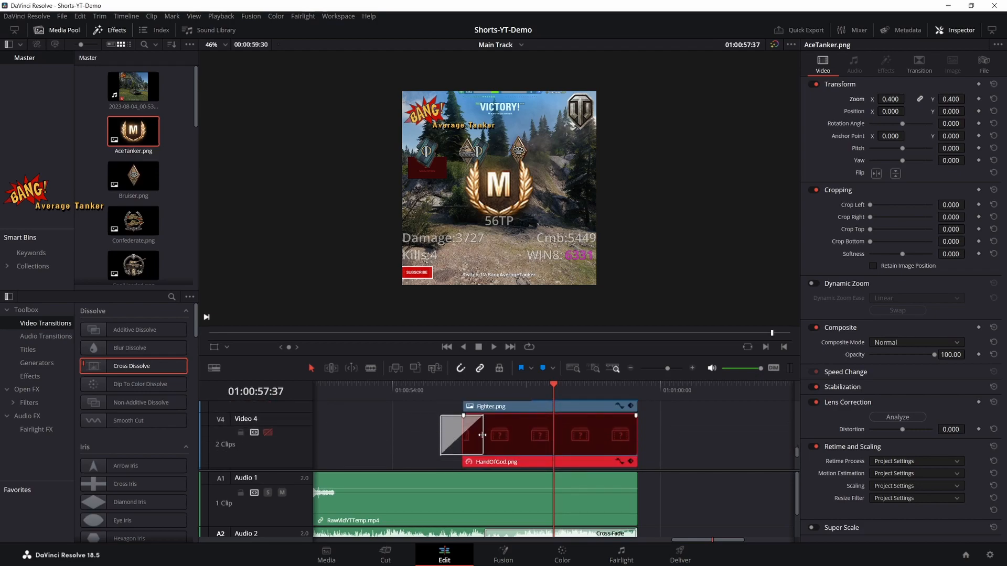
scroll(482, 435, up, 2)
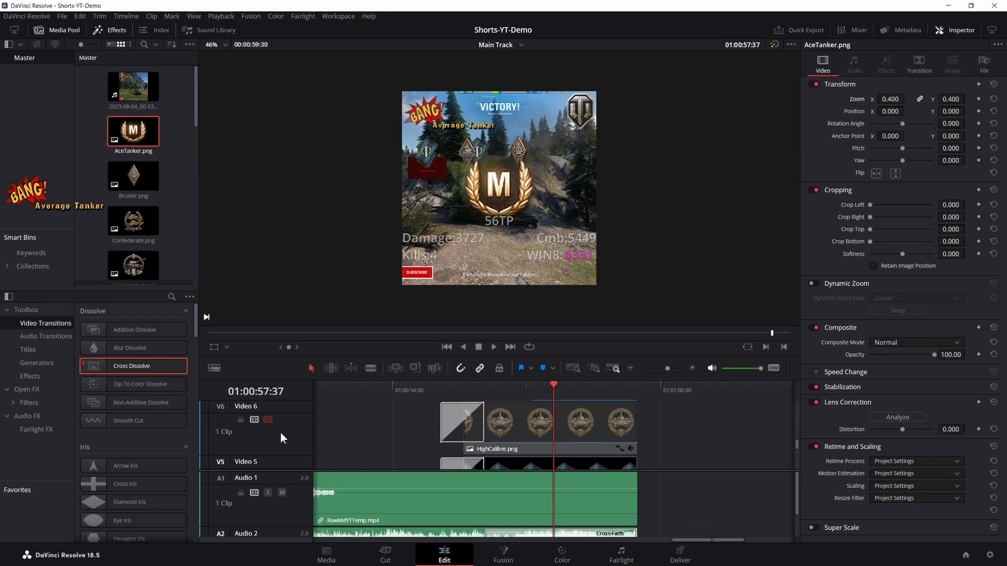
scroll(294, 431, down, 2)
click(268, 436)
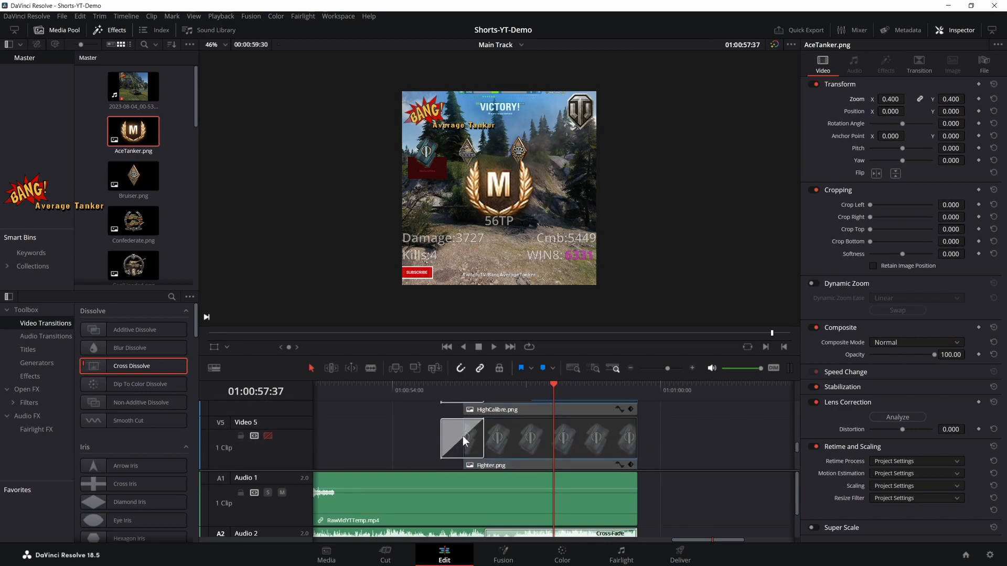
- Enable the Video 8 track directly below the offline Spotter.png clip's track
scroll(463, 441, up, 3)
scroll(463, 435, up, 3)
scroll(483, 445, down, 1)
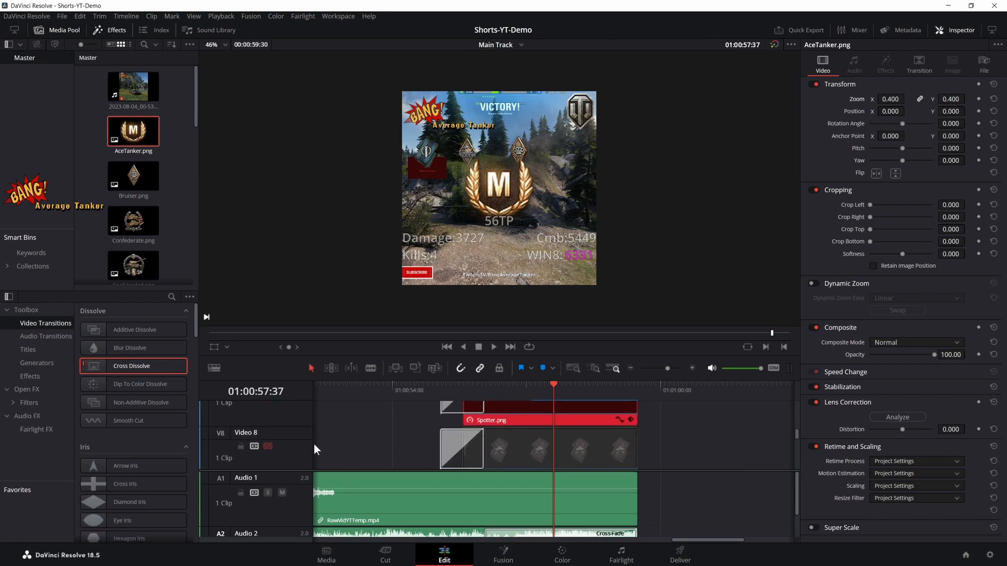
click(268, 445)
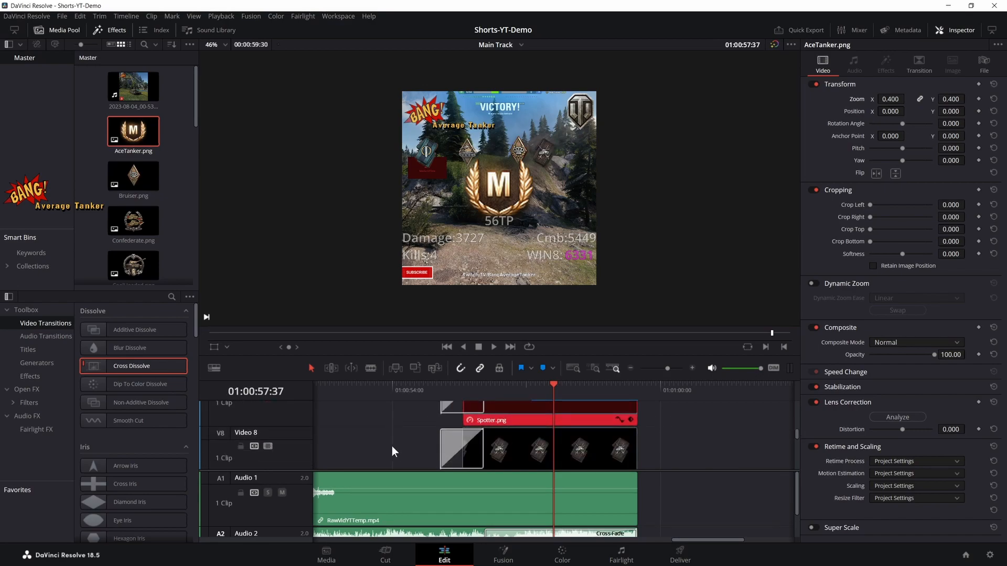
- Review the badge and text clips on the upper video tracks up to Video 13, including the offline HandOfGod.png clip
scroll(499, 445, up, 4)
scroll(496, 442, up, 1)
scroll(496, 443, down, 1)
scroll(377, 437, up, 1)
scroll(376, 438, up, 1)
scroll(506, 445, down, 4)
scroll(507, 444, down, 1)
scroll(508, 440, up, 2)
scroll(508, 438, down, 1)
scroll(509, 438, up, 1)
click(509, 439)
scroll(509, 438, up, 1)
scroll(508, 437, up, 3)
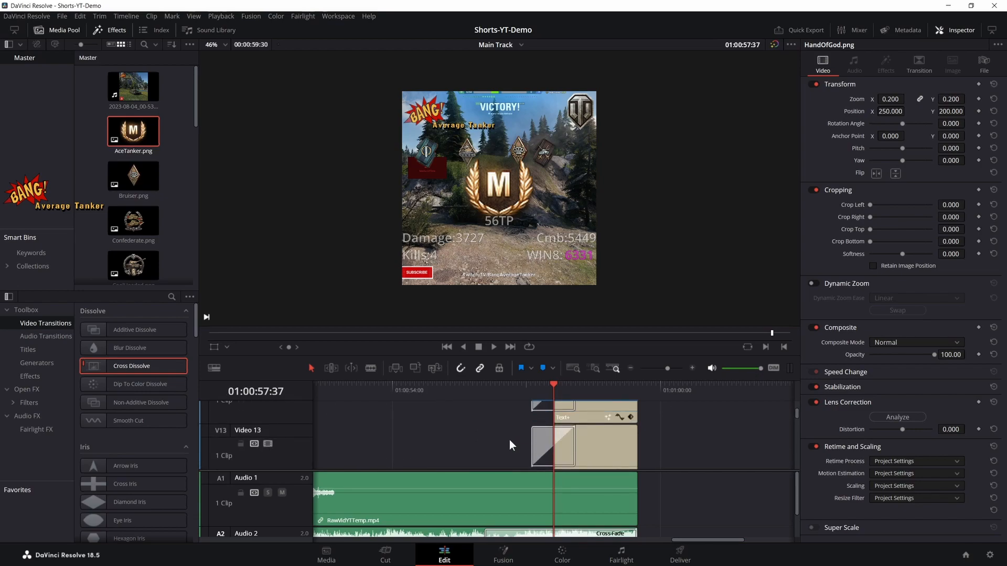
right_click(509, 440)
click(675, 434)
scroll(567, 434, down, 1)
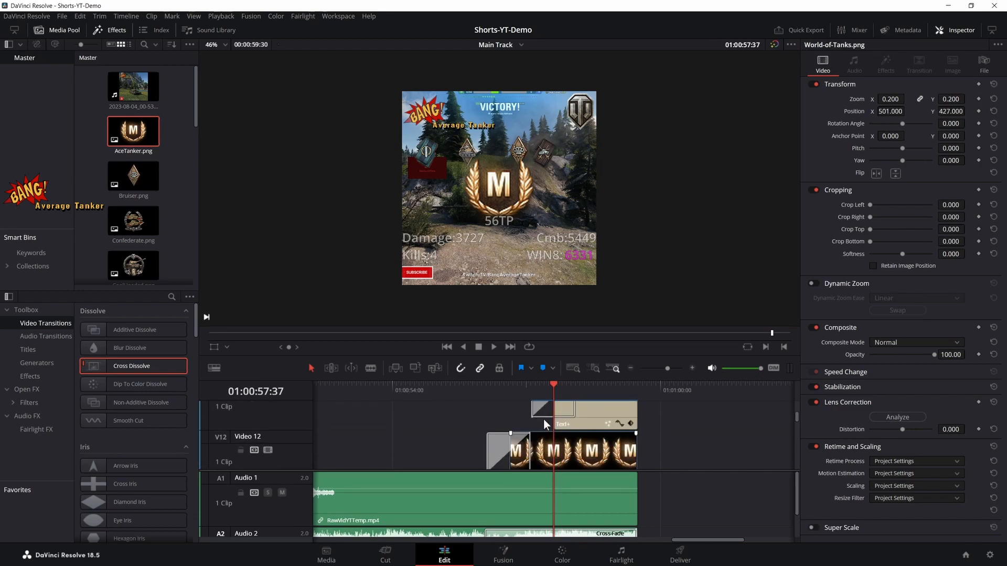
scroll(529, 268, down, 1)
scroll(684, 445, down, 2)
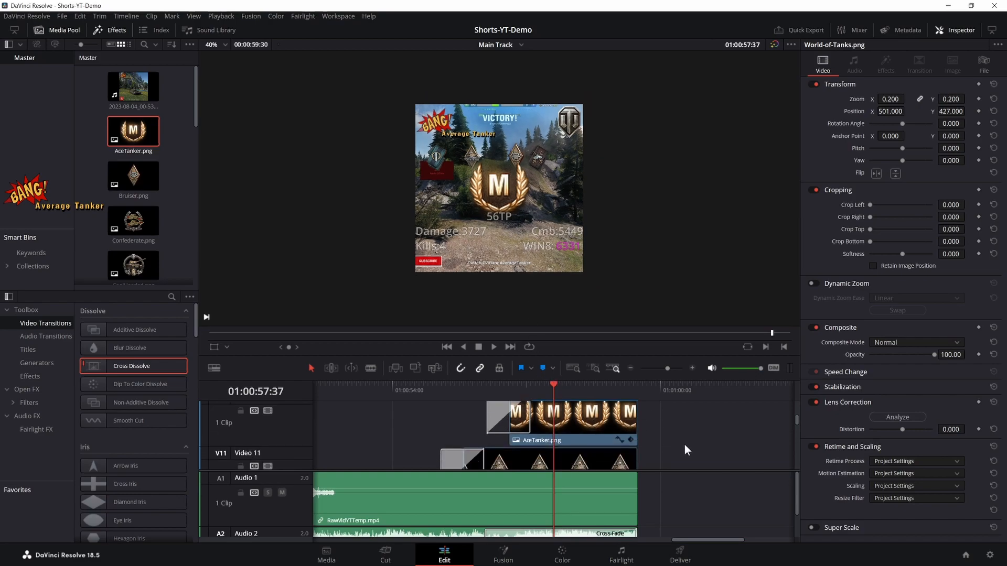
- Move the Video 11 track holding demolition.png down one position, below the offline HandOfGod.png track
click(596, 435)
right_click(289, 423)
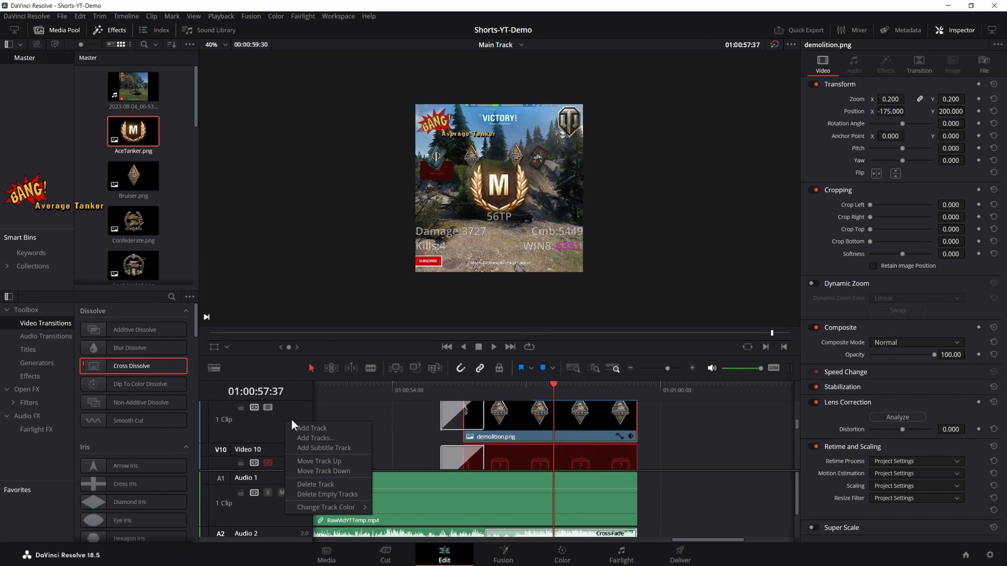
click(314, 471)
scroll(697, 464, up, 1)
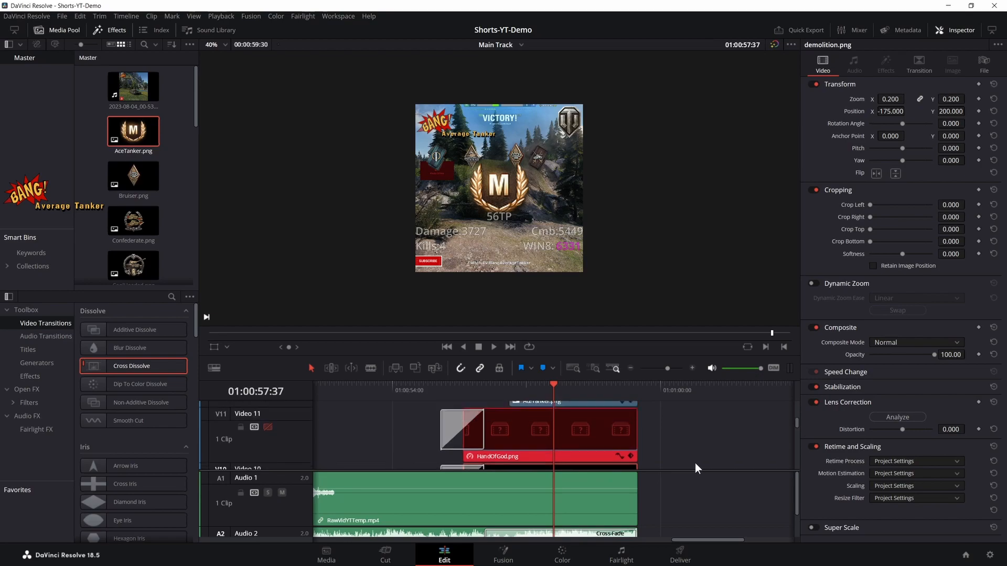
- Replace the offline HandOfGod.png clip on Video 11 with TopGun.png, trimmed to end with the other Main Track clips
click(503, 447)
scroll(503, 447, down, 2)
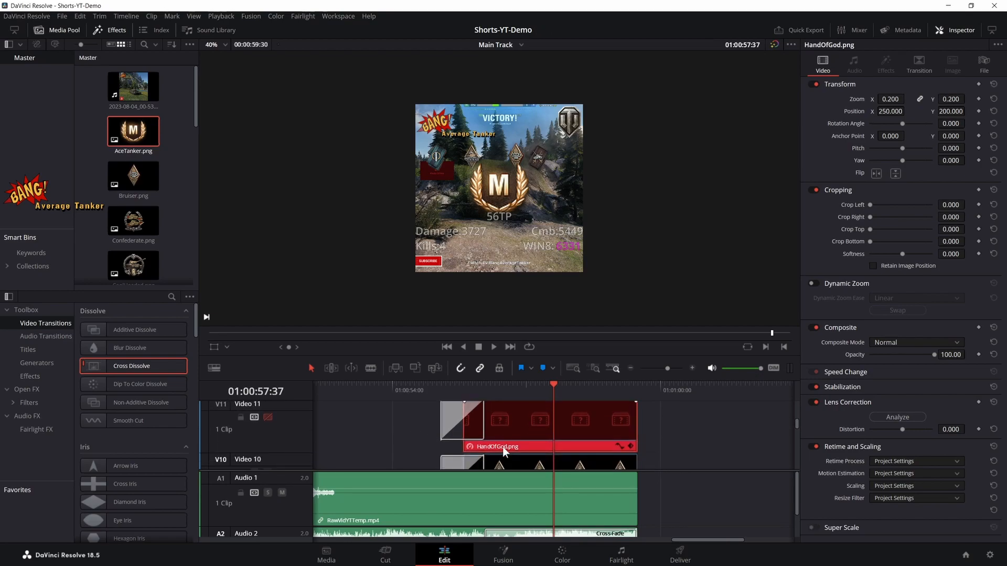
scroll(140, 166, down, 4)
scroll(144, 202, down, 2)
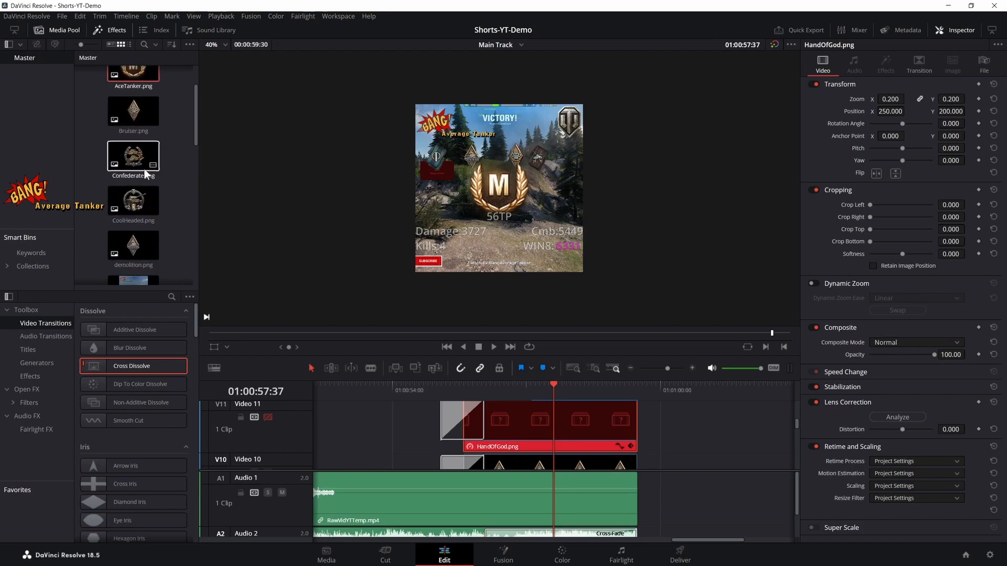
scroll(150, 200, down, 3)
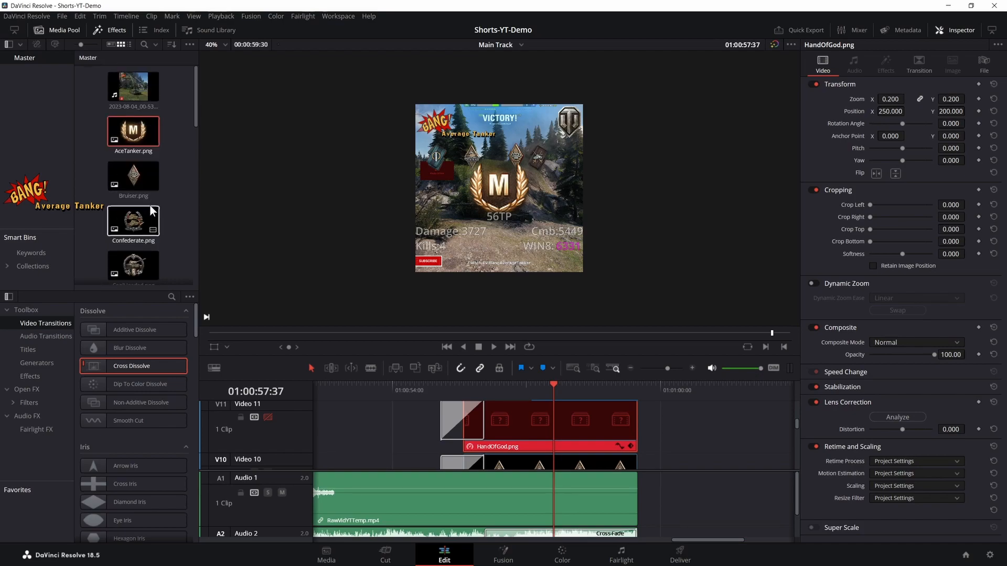
scroll(150, 207, down, 3)
click(147, 190)
drag(146, 190, 464, 433)
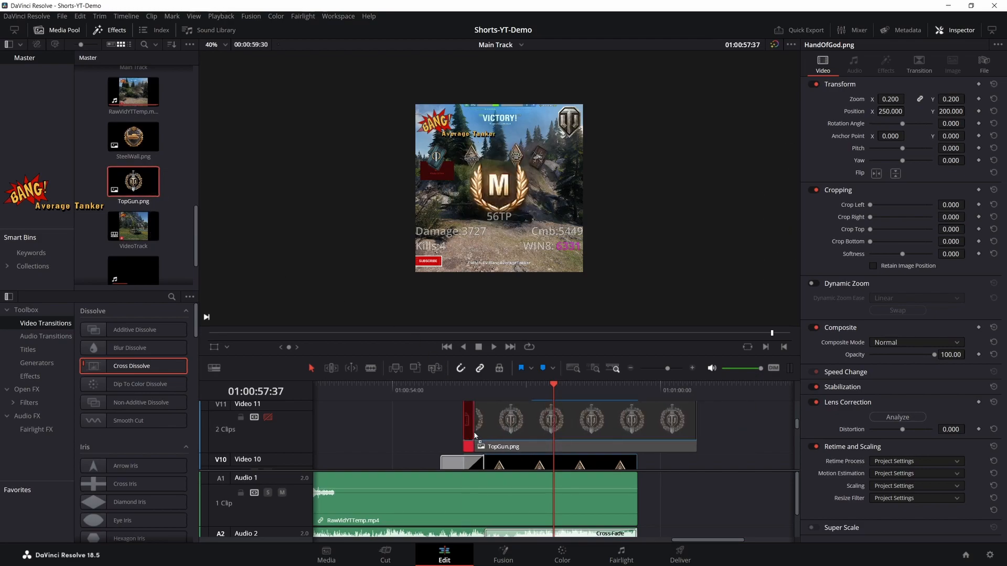
drag(686, 428, 637, 428)
- Enable the Video 11 track and set the TopGun.png clip's zoom to 0.3
click(886, 98)
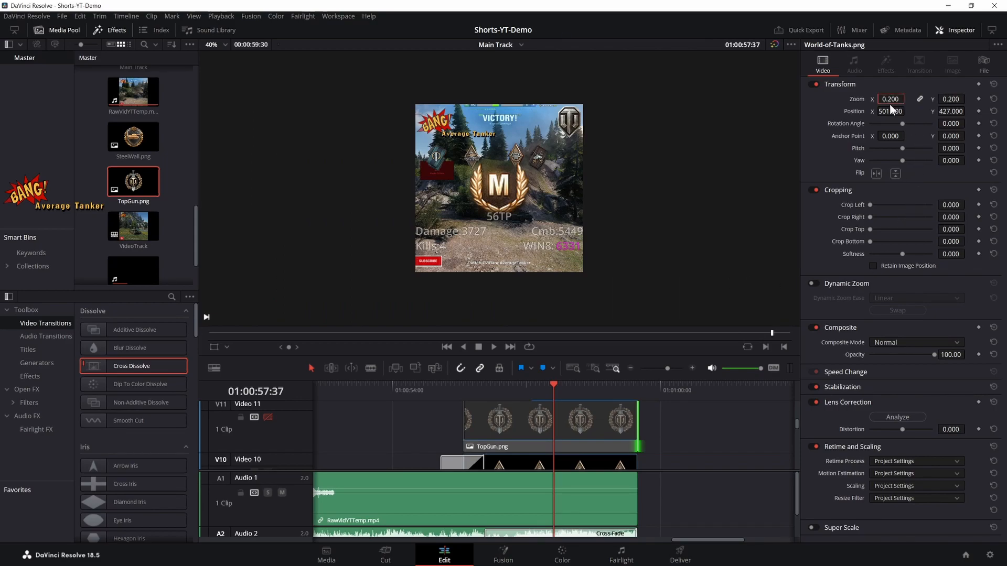
click(575, 428)
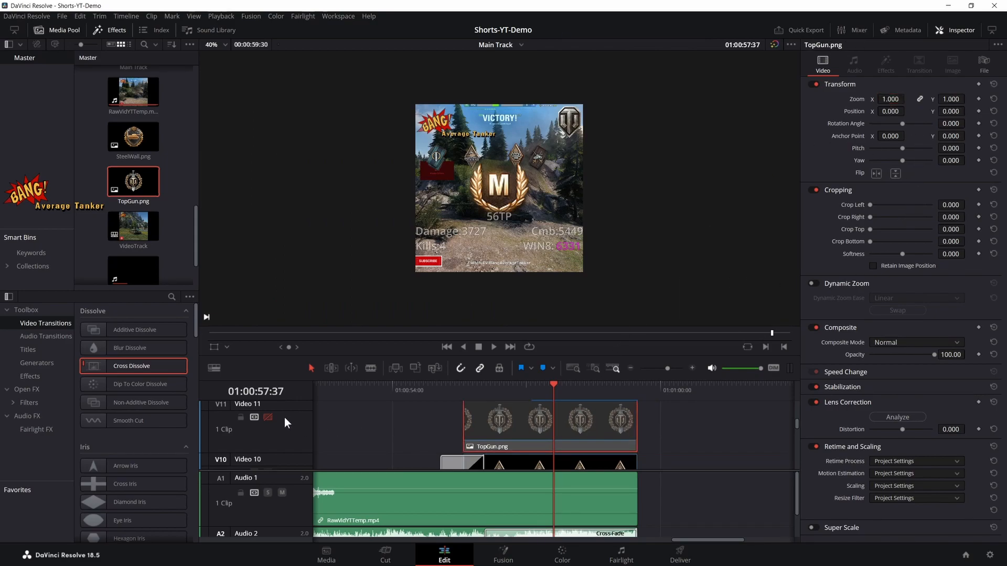
click(268, 417)
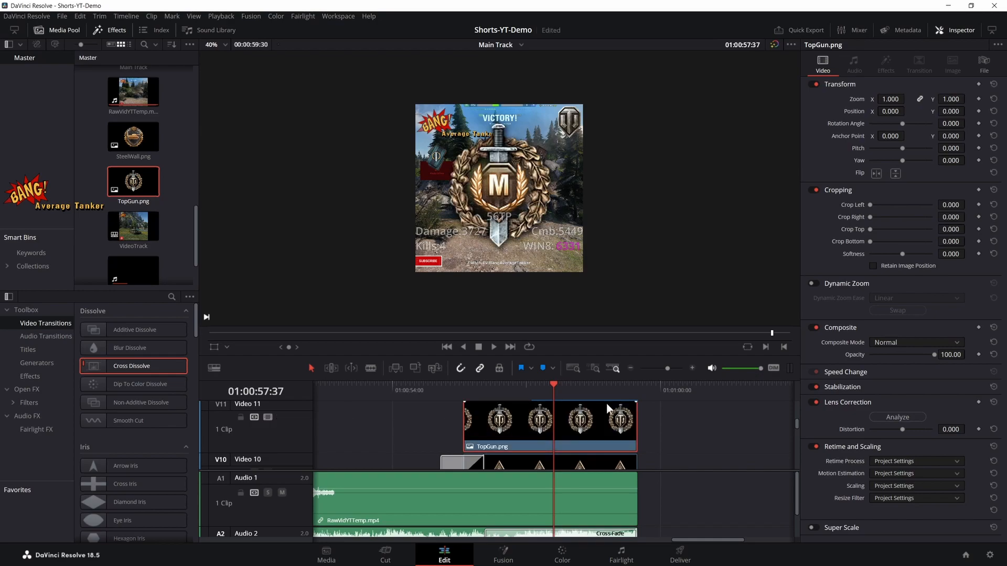
click(891, 100)
key(Return)
- Set the TopGun.png clip's X position to -330, placing it beside the Ace Tanker badge
click(897, 112)
key(BackSpace)
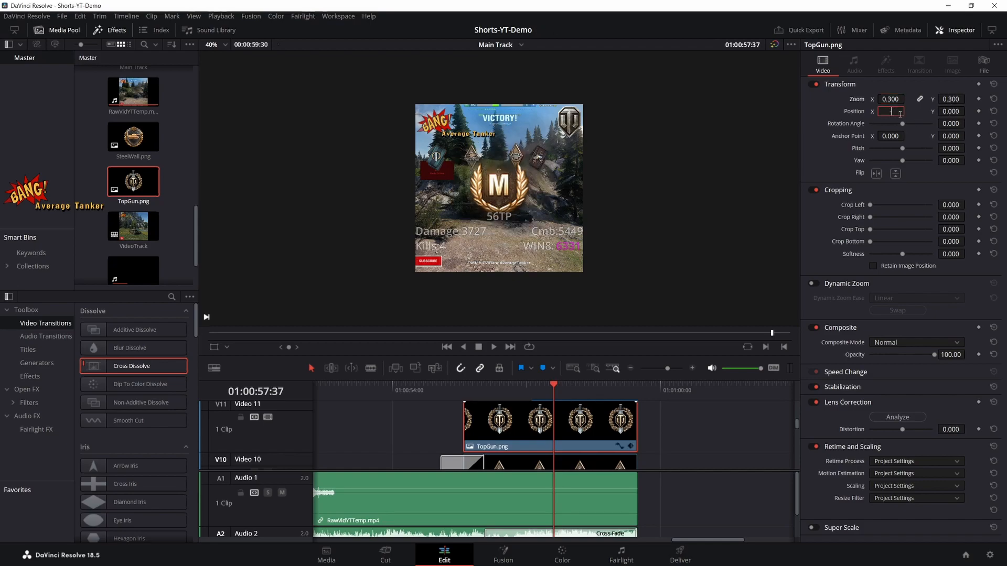
key(Return)
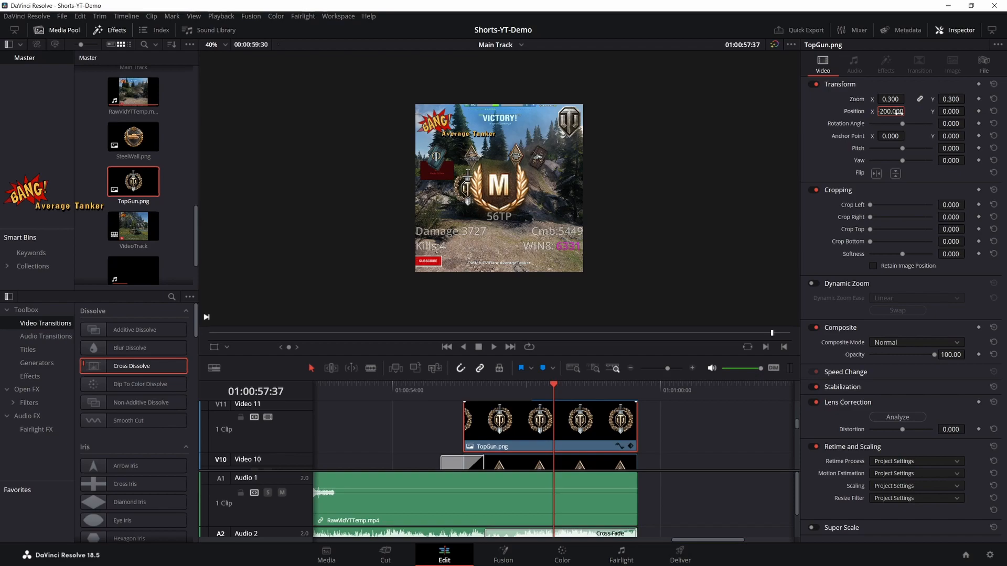
click(899, 113)
key(BackSpace)
key(Return)
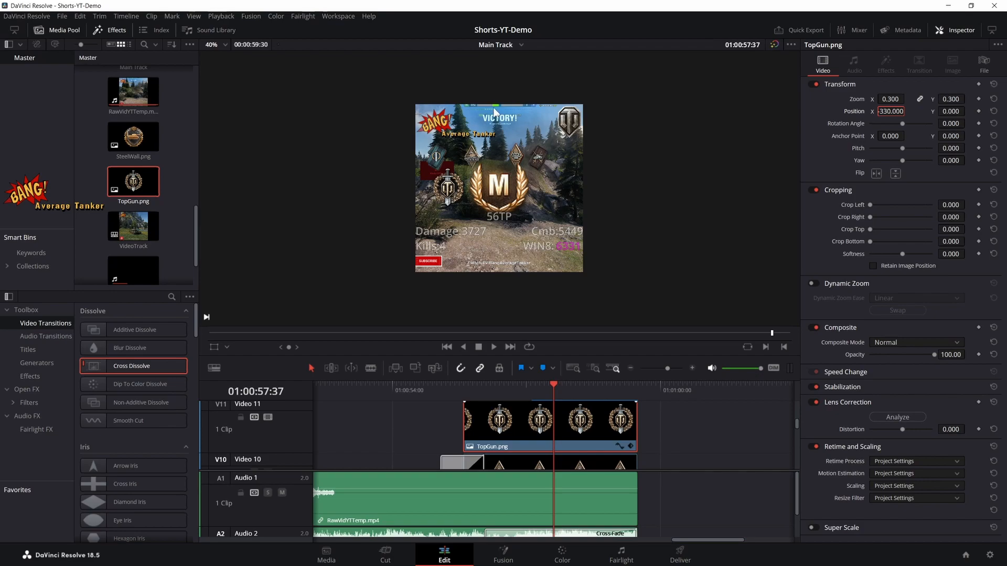
- Add a Cross Dissolve at the start of the TopGun.png clip on Video 11
scroll(509, 308, down, 1)
scroll(509, 310, up, 2)
drag(154, 371, 465, 423)
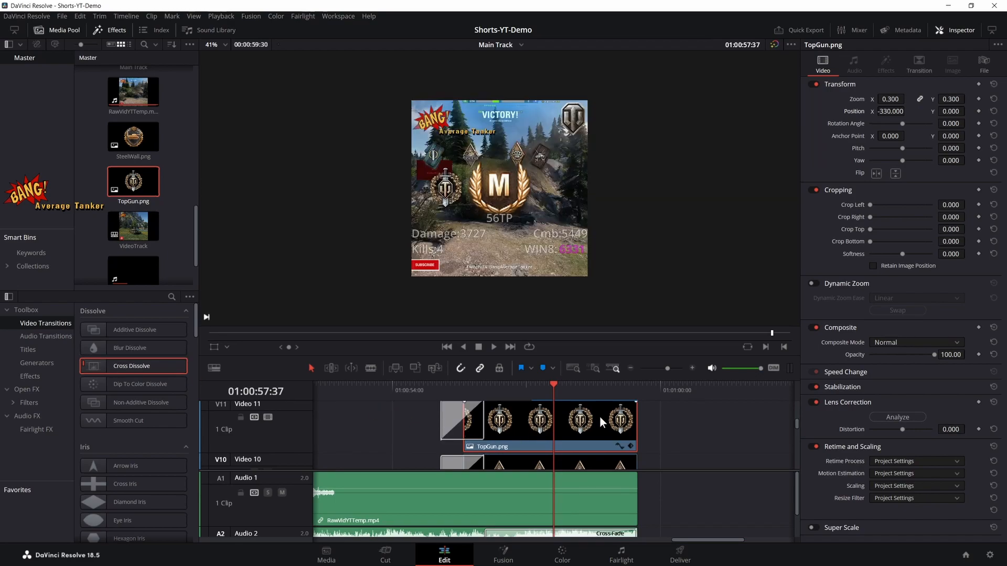
- Move the Video 10 track holding demolition.png down one position, below the offline Spotter.png track
scroll(701, 418, down, 3)
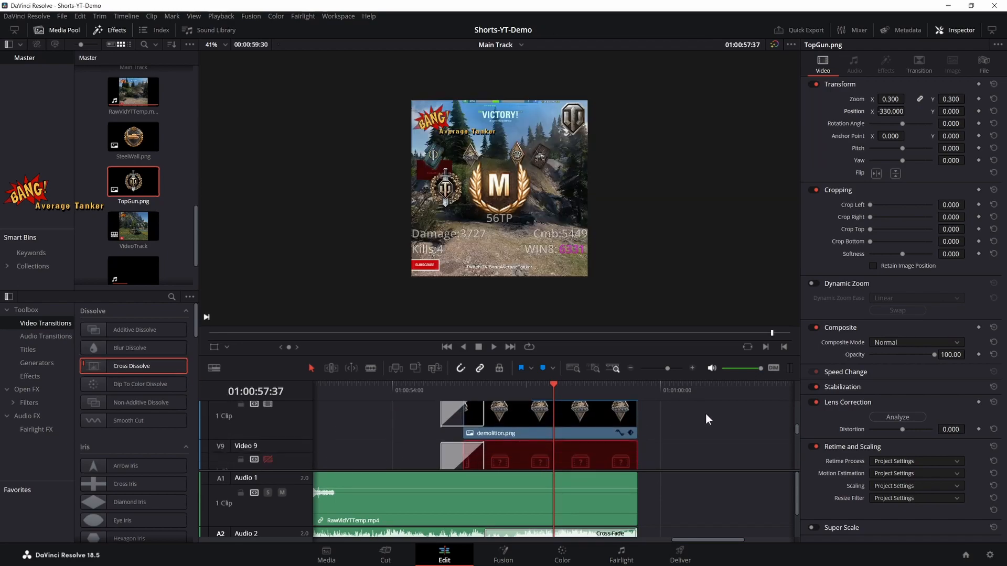
scroll(706, 414, down, 2)
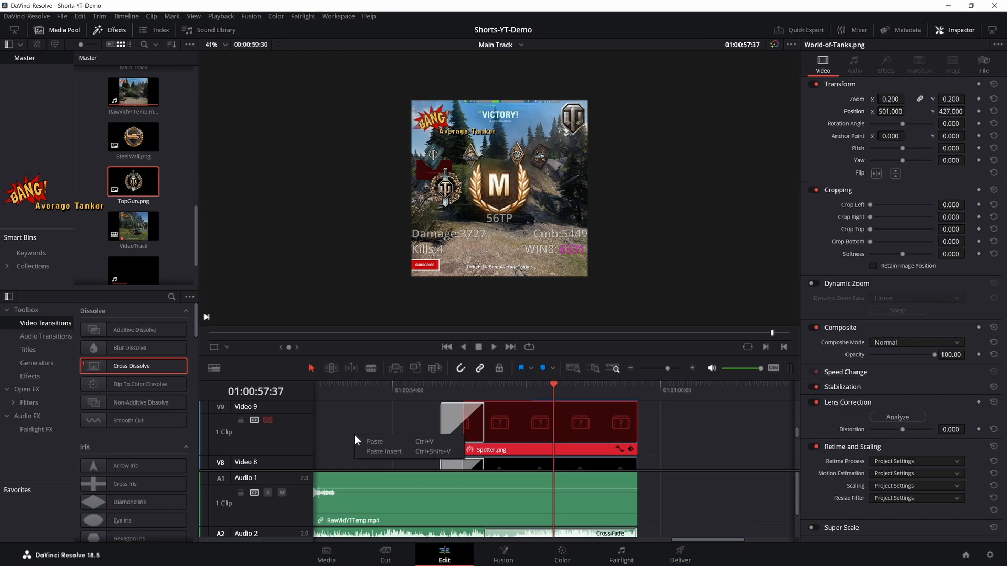
scroll(345, 435, up, 2)
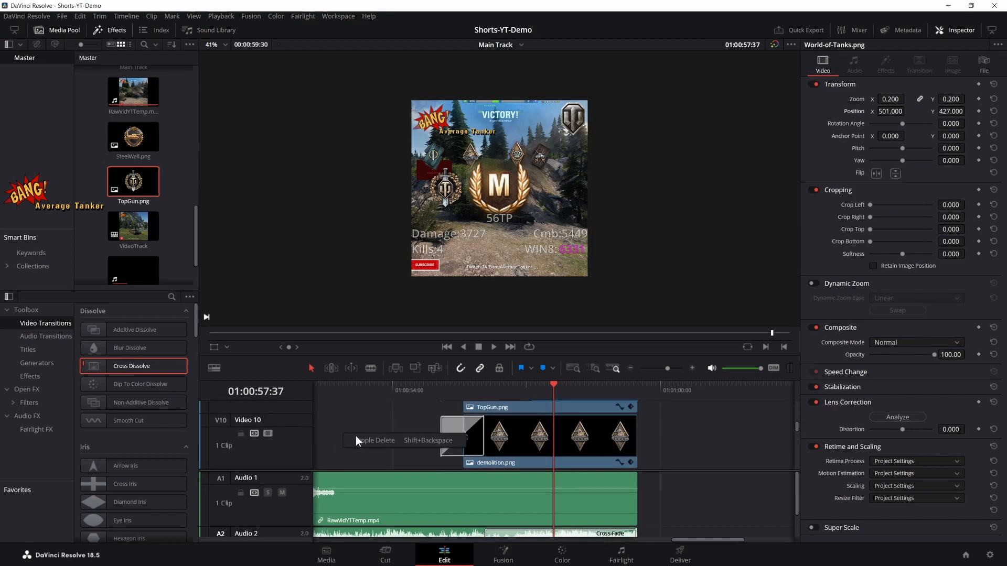
right_click(283, 431)
click(308, 480)
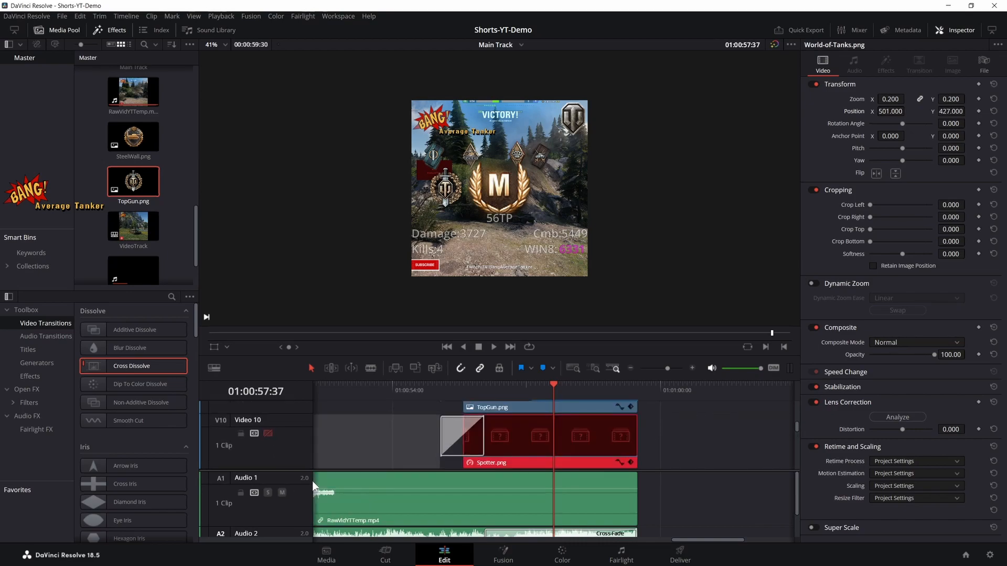
- Replace the offline Spotter.png clip on Video 10 with SteelWall.png, trimmed to end with the other Main Track clips
scroll(430, 439, up, 1)
scroll(430, 439, down, 1)
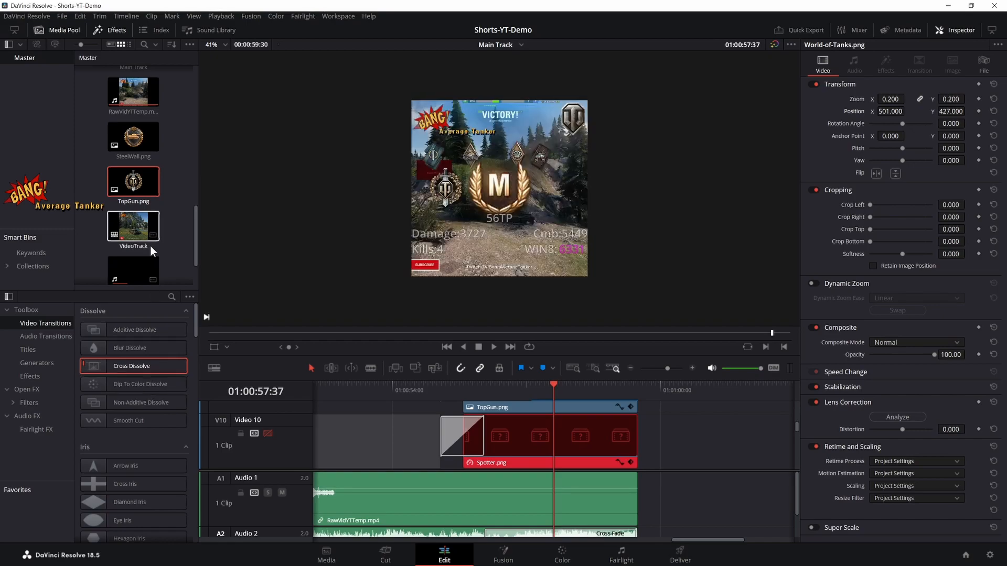
scroll(150, 245, up, 2)
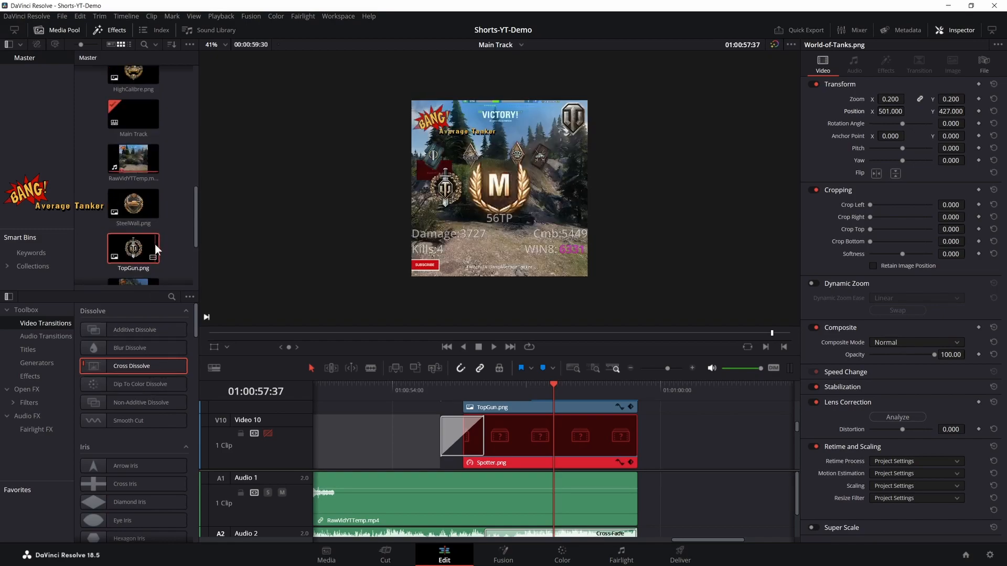
drag(466, 405, 461, 439)
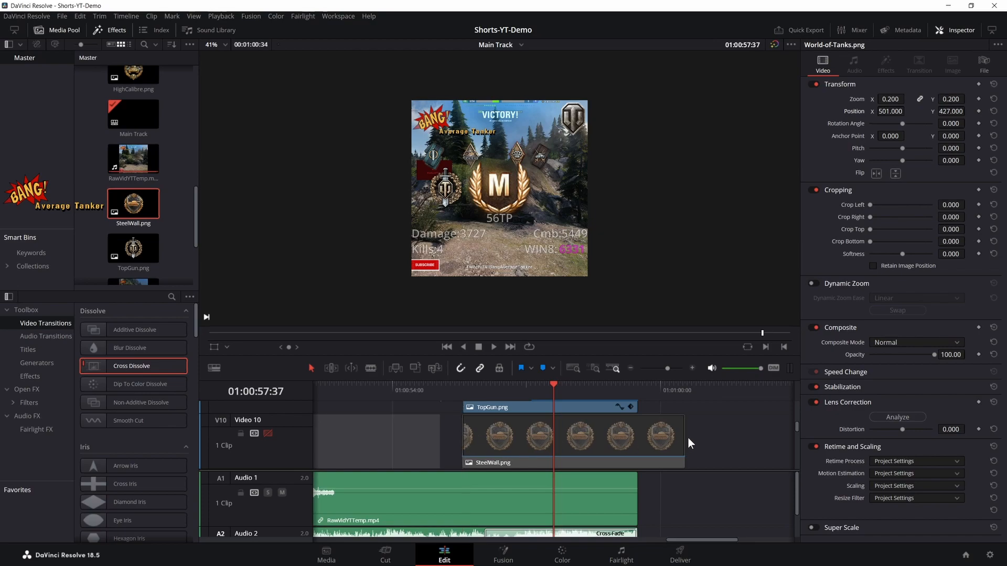
drag(684, 438, 636, 437)
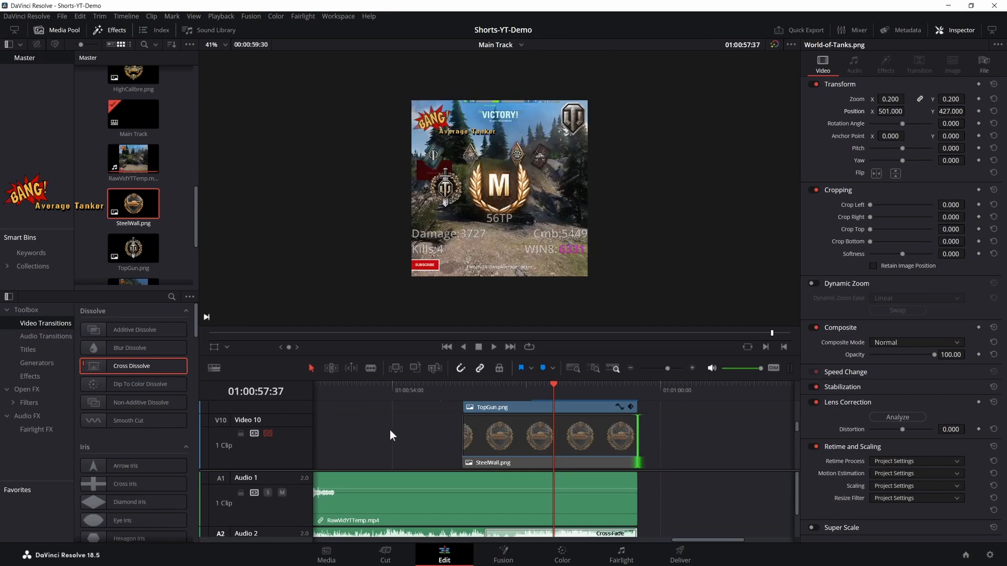
- Enable the Video 10 track and add a Cross Dissolve at the start of its SteelWall.png clip
click(268, 433)
drag(139, 366, 467, 436)
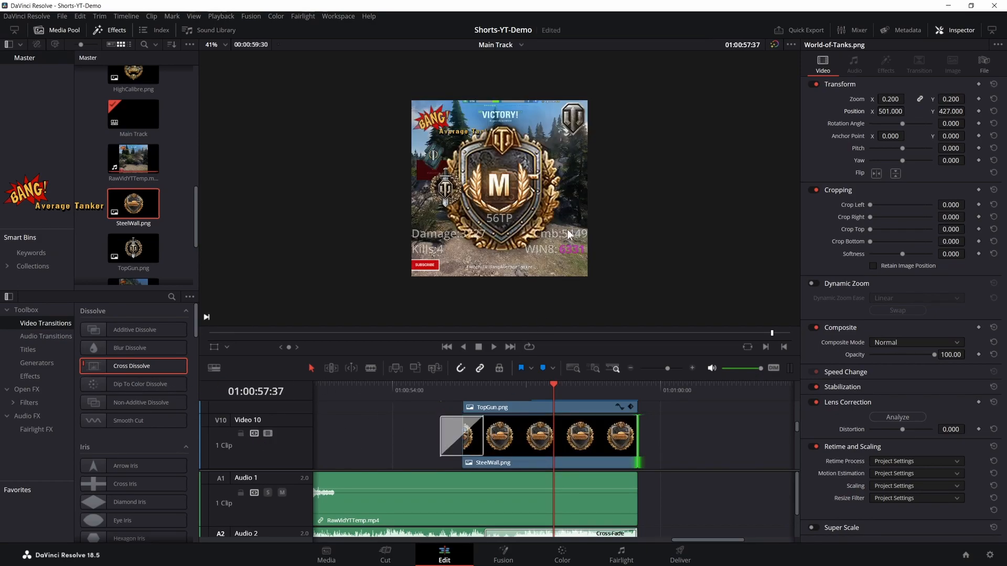
- Mirror the TopGun.png placement on the SteelWall.png clip by setting its X position to 330 and zoom to 0.3
scroll(499, 400, up, 2)
click(497, 423)
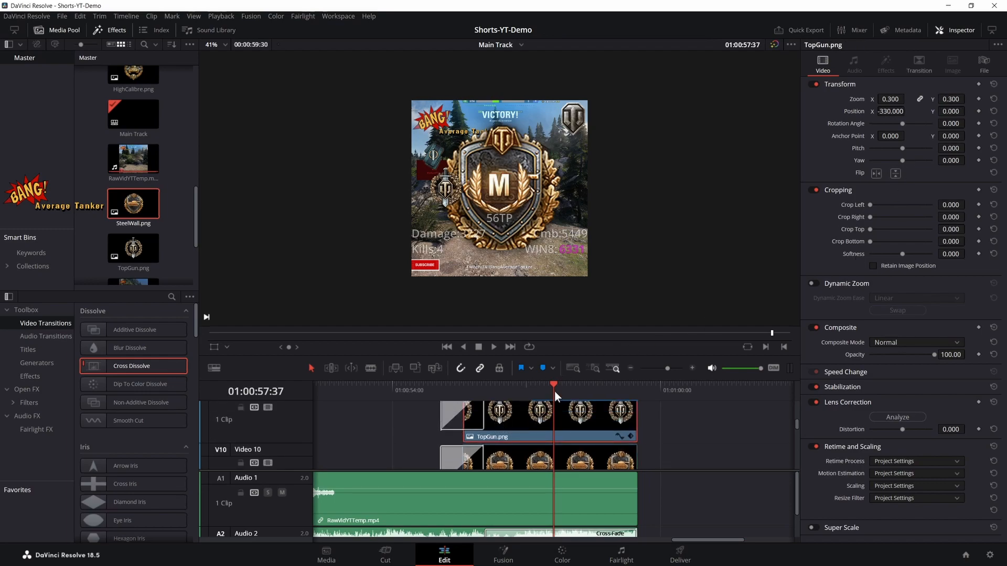
click(885, 111)
click(506, 466)
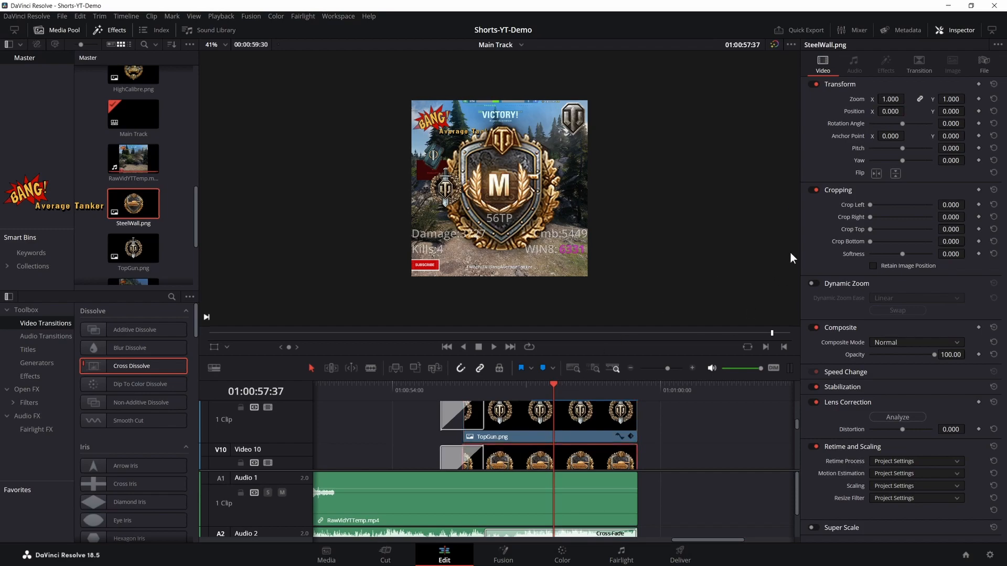
click(892, 112)
text(330)
key(Return)
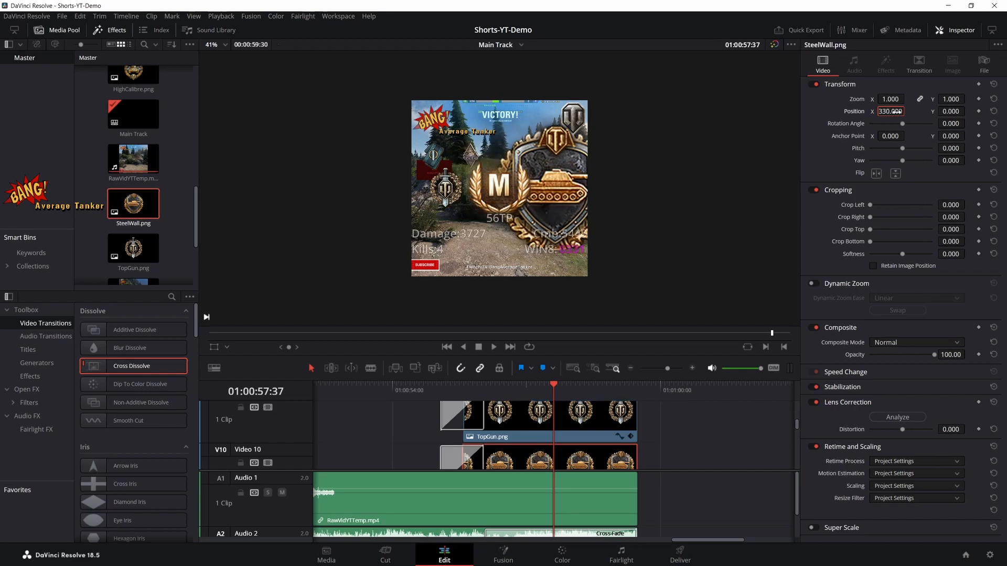
click(890, 100)
text(0.3)
key(Return)
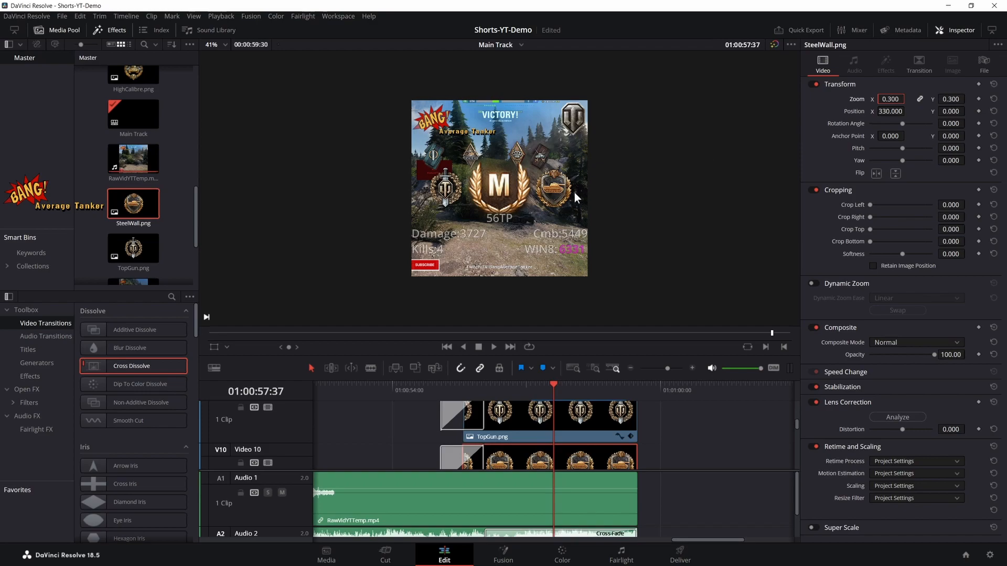
- Look over the badge tracks between Video 10 and Video 1 and compare them with the preview image
scroll(502, 408, down, 3)
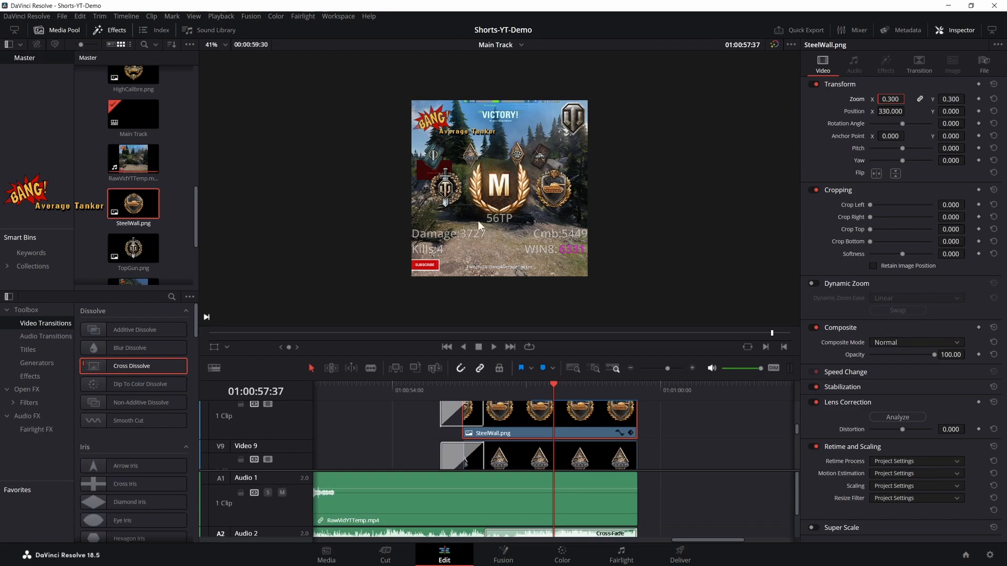
scroll(523, 256, up, 1)
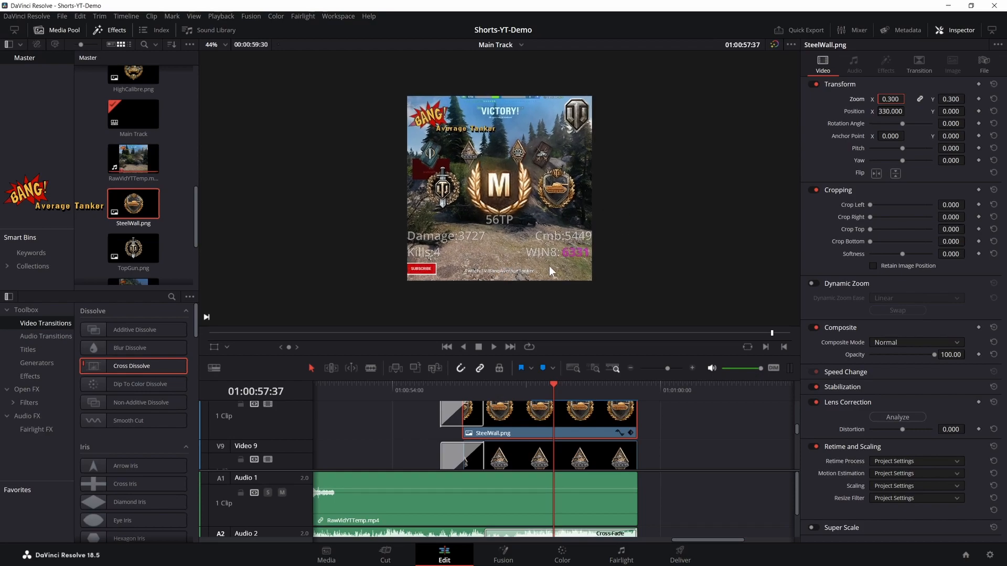
scroll(621, 422, down, 6)
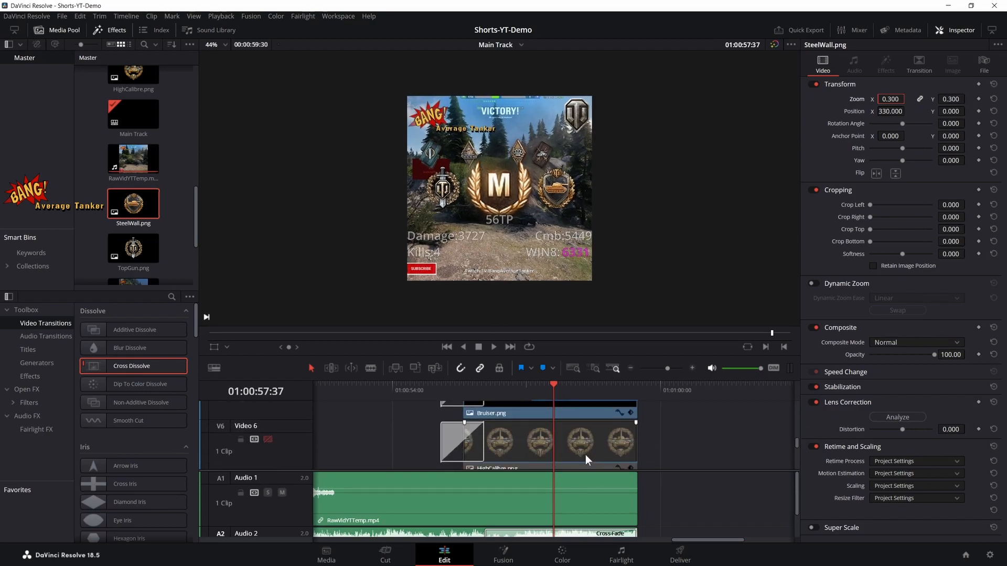
scroll(582, 448, down, 4)
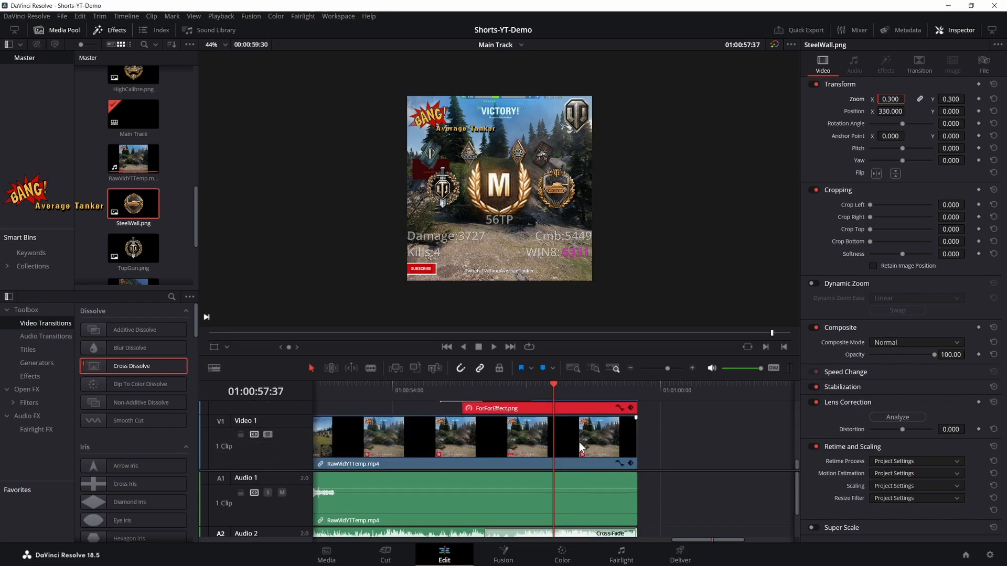
scroll(524, 449, up, 6)
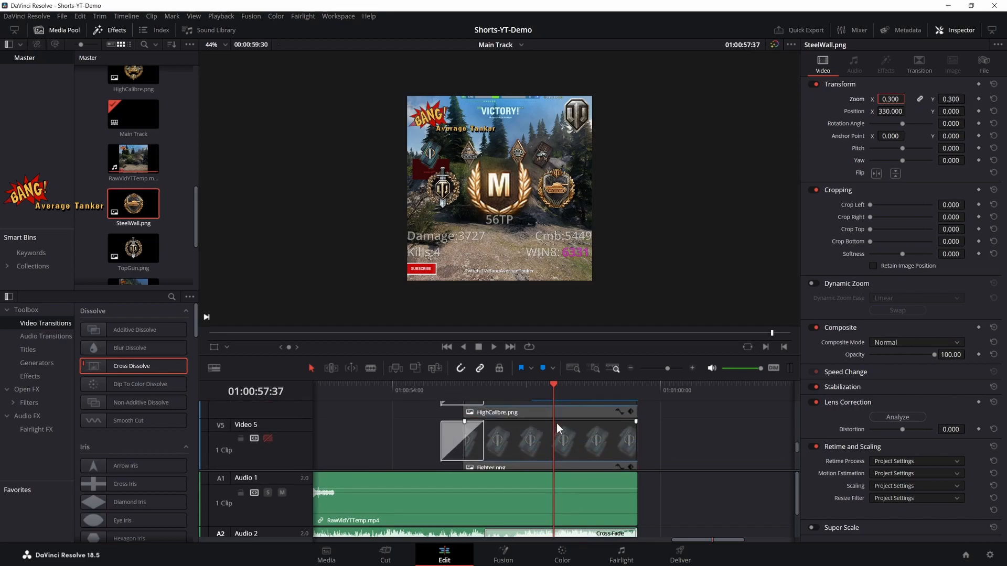
scroll(565, 401, up, 3)
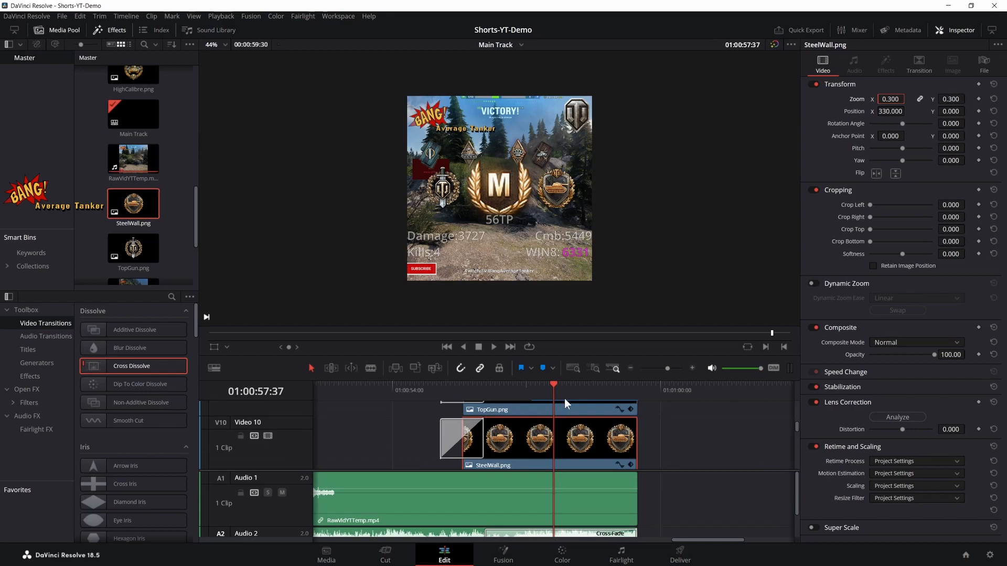
- Change the magenta WIN8 rating text of the Text+ clip on Video 14 to 10000
scroll(692, 407, up, 2)
scroll(691, 407, up, 2)
scroll(598, 414, up, 2)
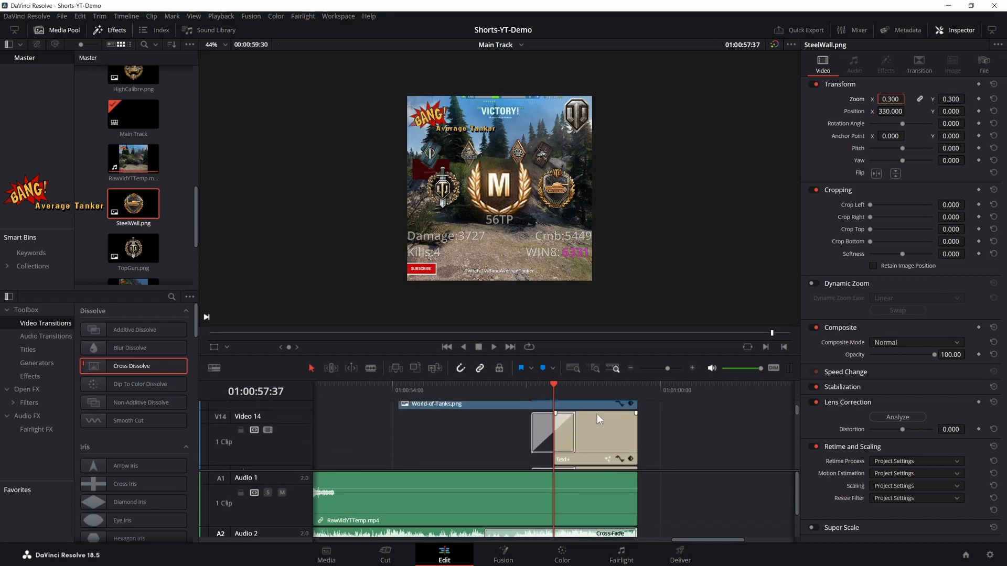
click(596, 429)
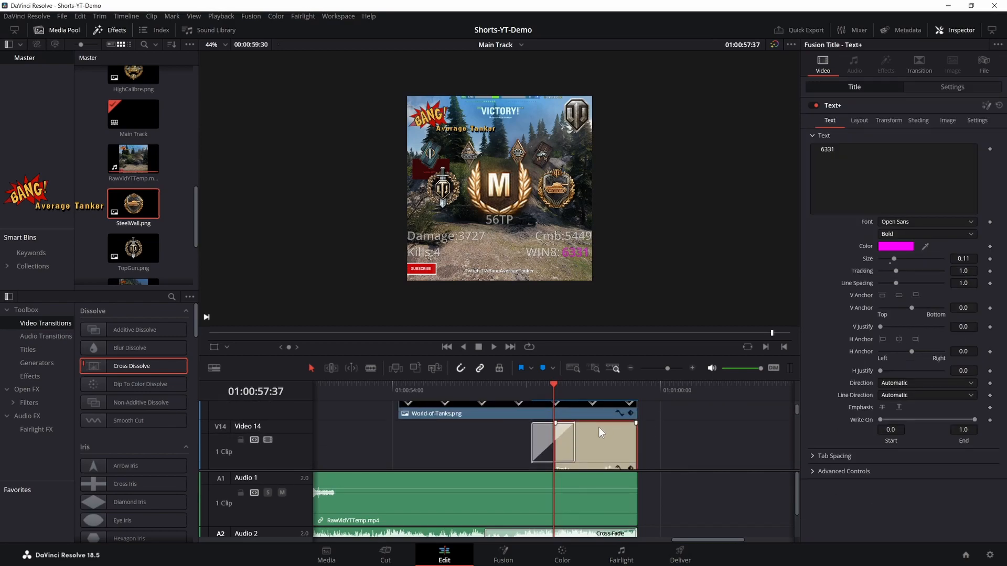
double_click(823, 151)
text(10000)
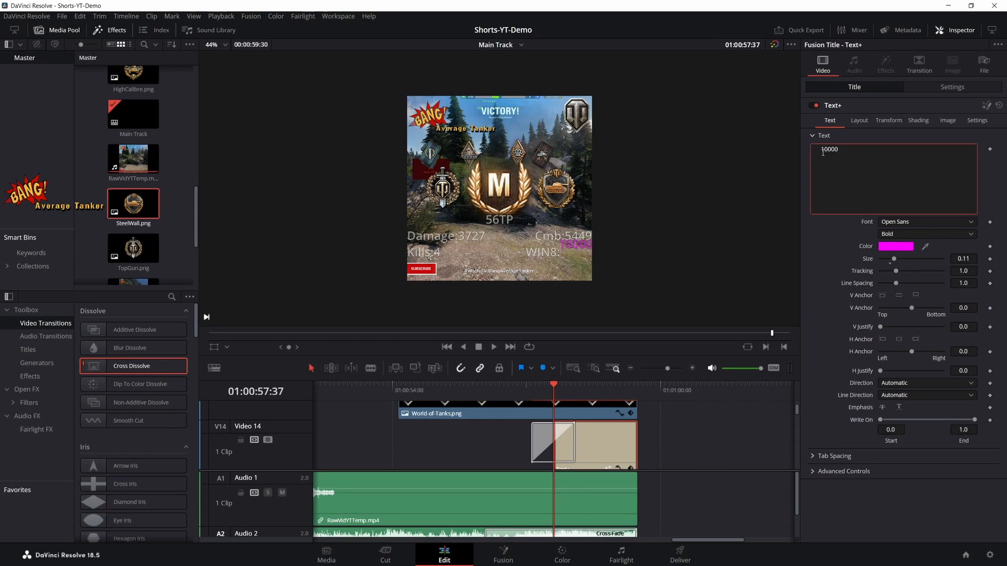
key(BackSpace)
text(0)
- Try zoom values of 1.7, 1.75, 1.77 and 1.79 on the RawVidYTTemp.mp4 clip
click(450, 498)
click(890, 99)
text(1.7)
key(Return)
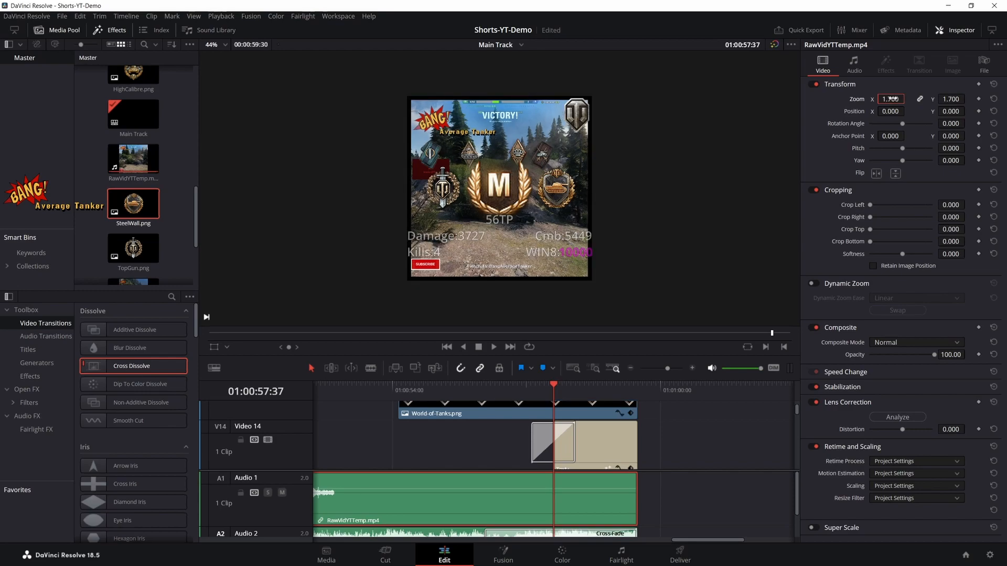
click(890, 98)
text(1.75)
key(Return)
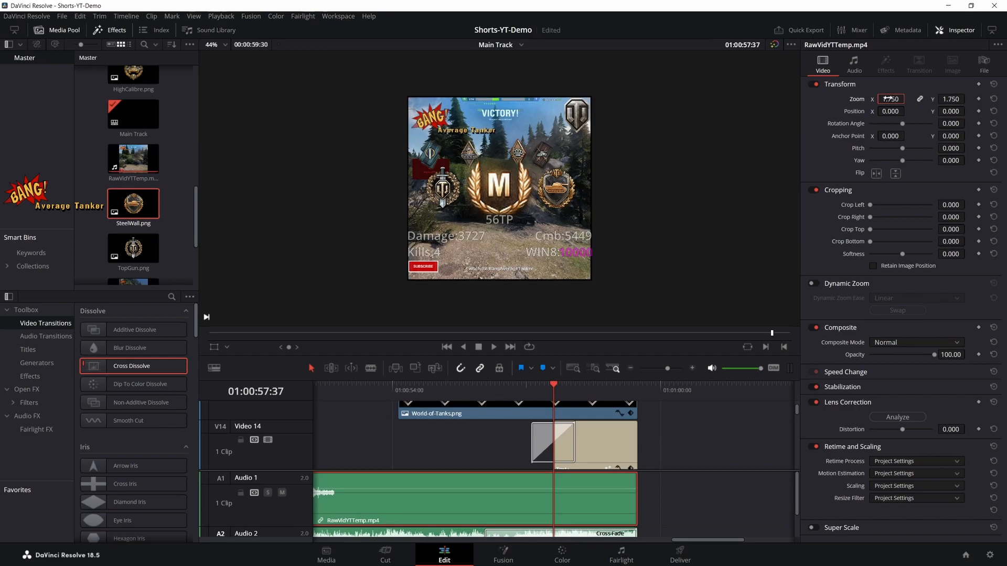
drag(887, 98, 888, 98)
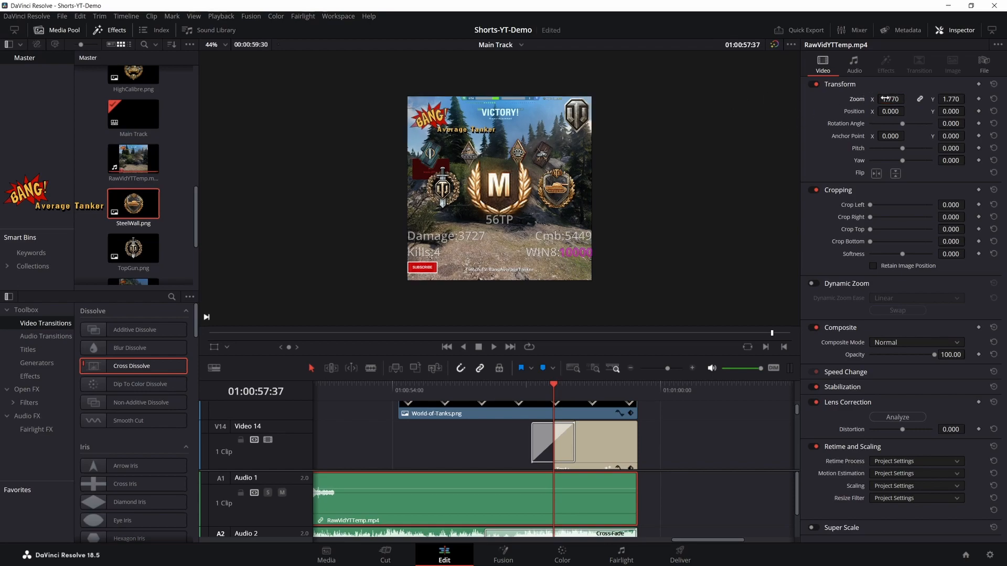
drag(885, 98, 905, 98)
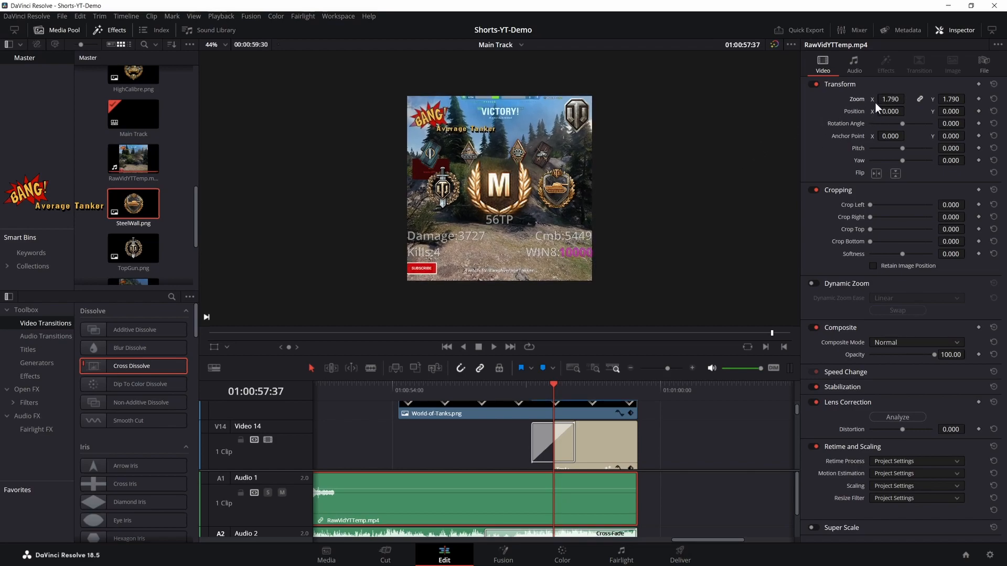
- Set the RawVidYTTemp.mp4 clip's zoom to 1.78
click(890, 98)
text(1.78)
key(Return)
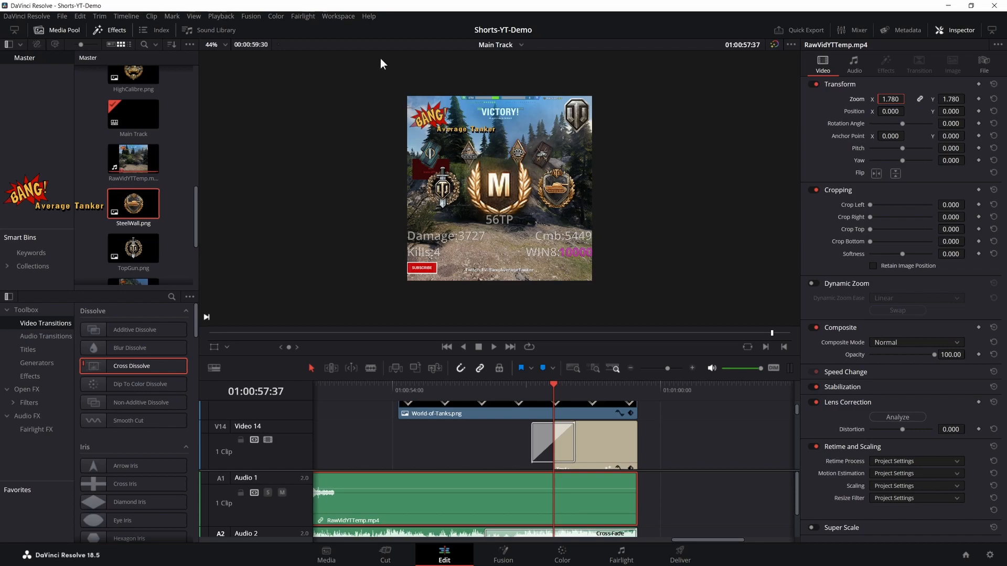
- Return the playhead to the start of Main Track and switch to the Deliver page
click(449, 348)
click(449, 348)
click(448, 347)
click(447, 347)
click(448, 347)
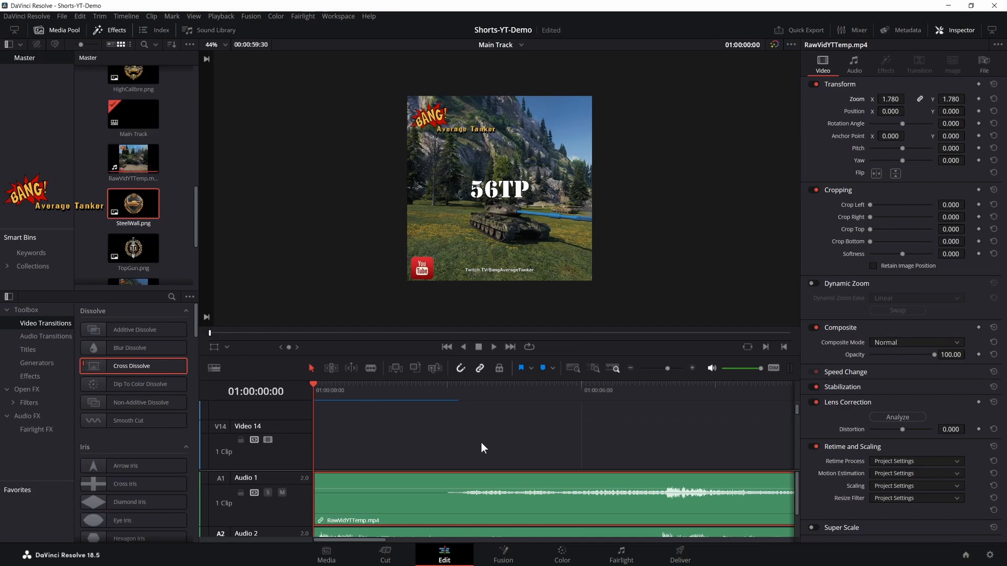
click(696, 557)
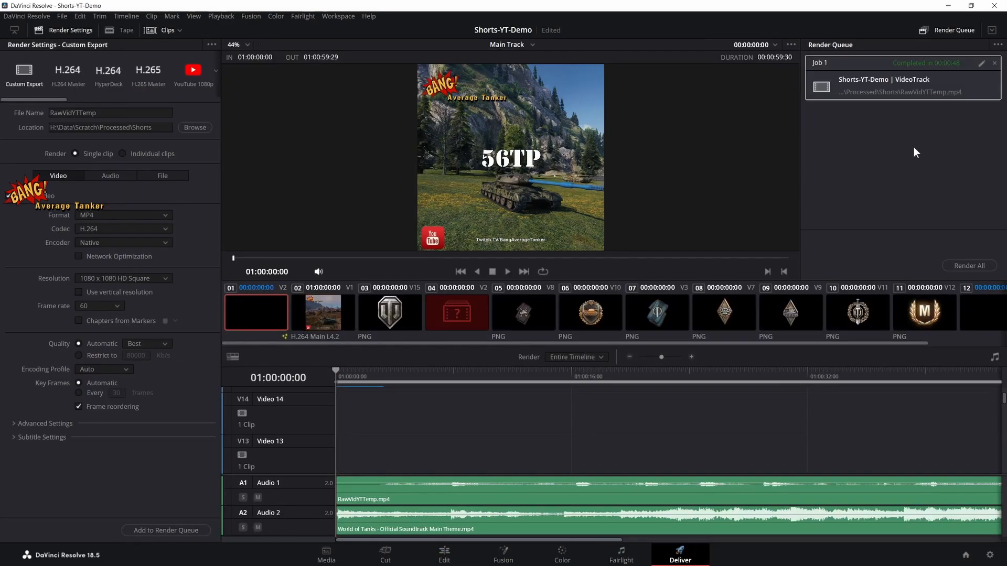
- Rename the render output file to TTempShort
click(108, 115)
key(Delete)
key(Delete)
key(Delete)
key(Delete)
key(Delete)
key(Delete)
key(Delete)
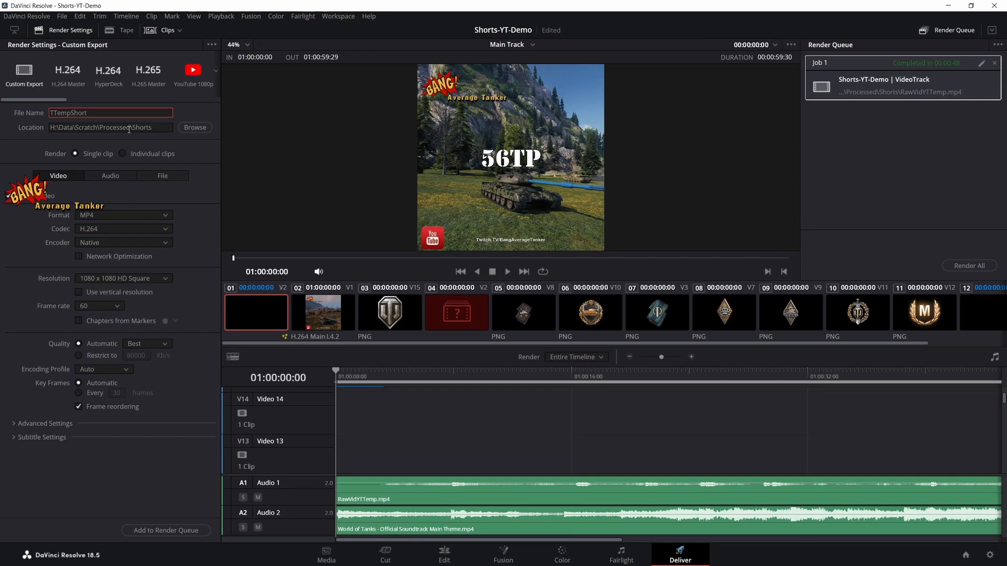
text(Short)
key(Tab)
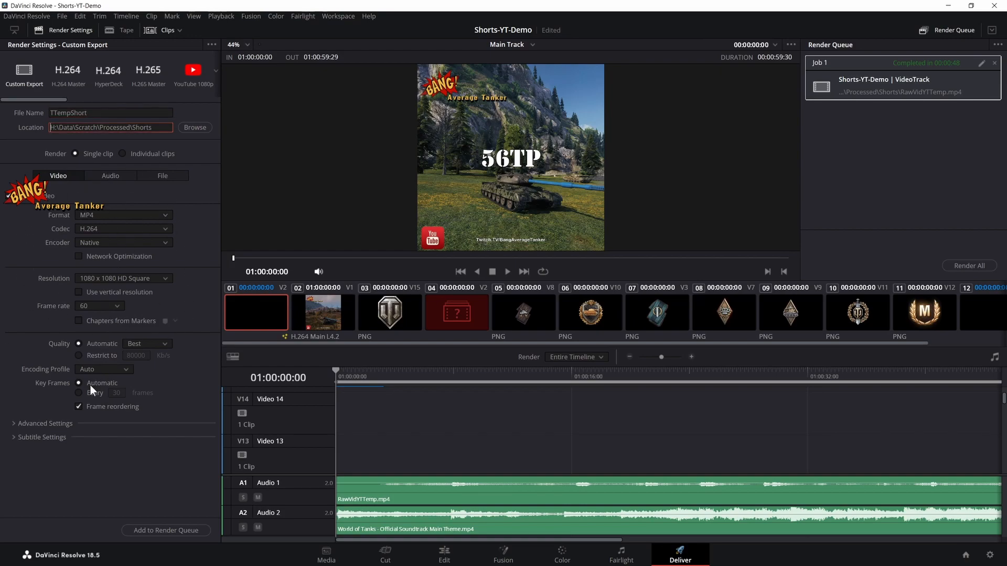
- Try to queue the Main Track render, cancelling at the offline clips prompt
click(197, 529)
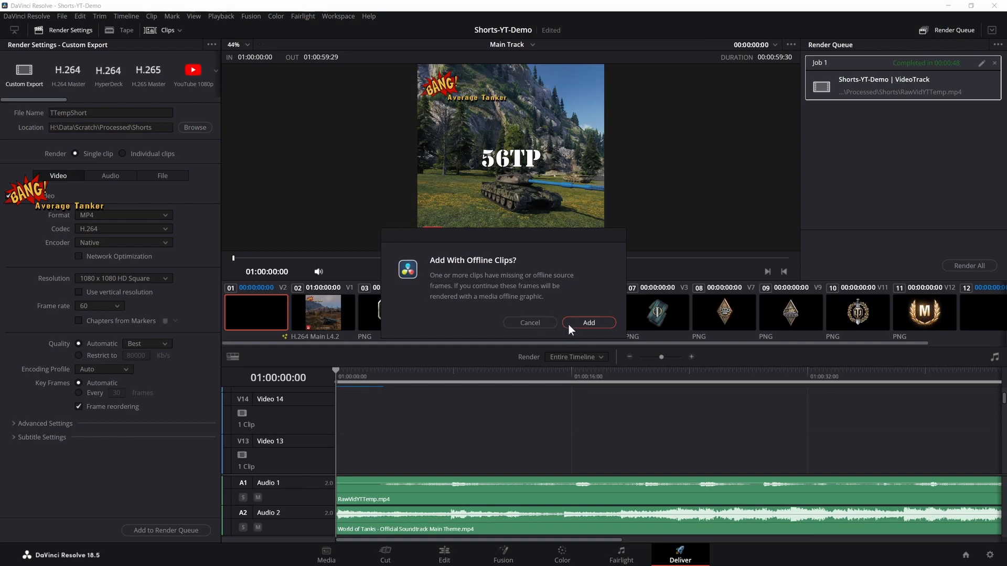
click(540, 324)
- Return to the Edit page and check the video tracks near the end of Main Track for offline clips
scroll(508, 410, down, 3)
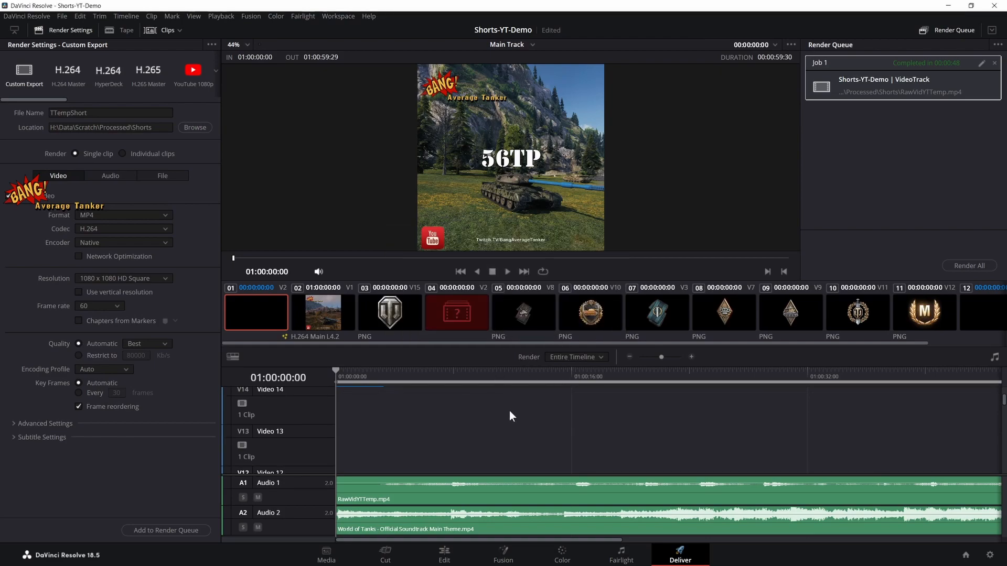
scroll(585, 430, down, 10)
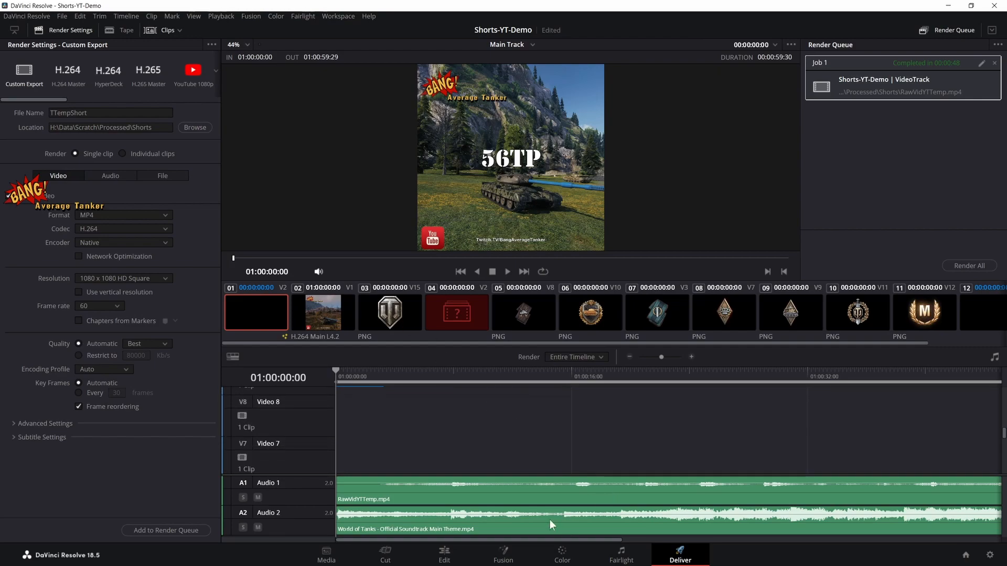
click(459, 552)
scroll(606, 445, up, 5)
scroll(611, 445, up, 5)
scroll(617, 441, down, 8)
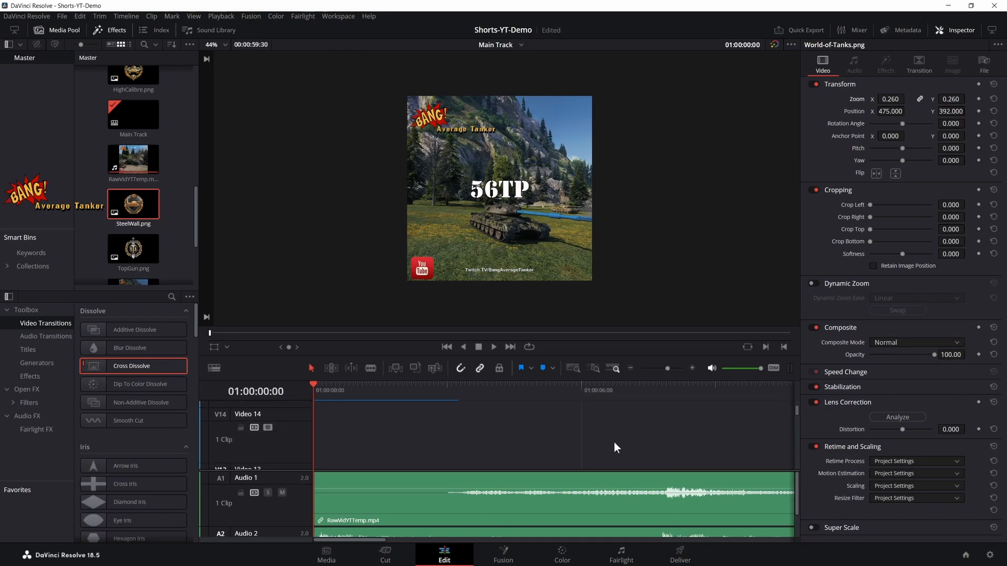
scroll(627, 443, down, 1)
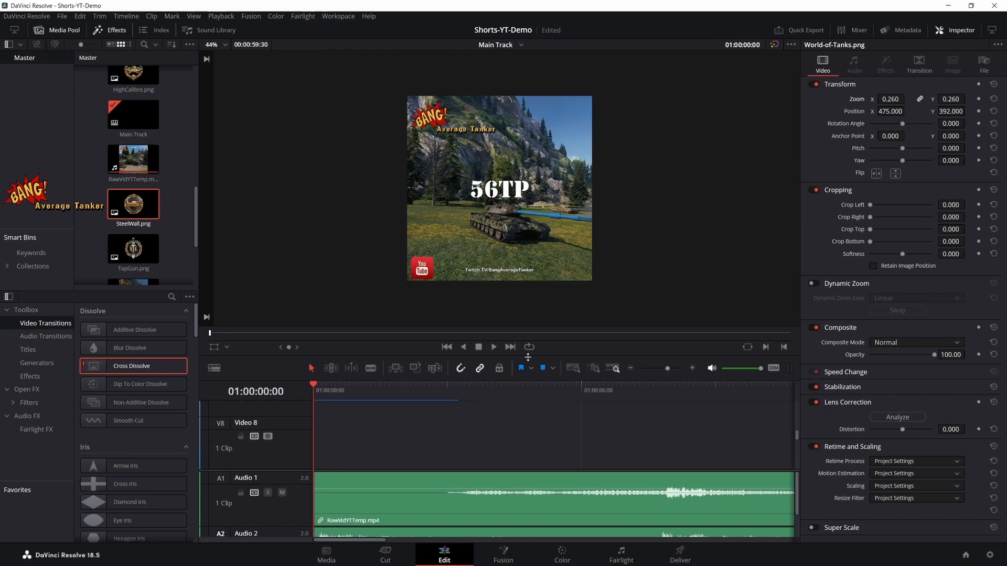
click(512, 347)
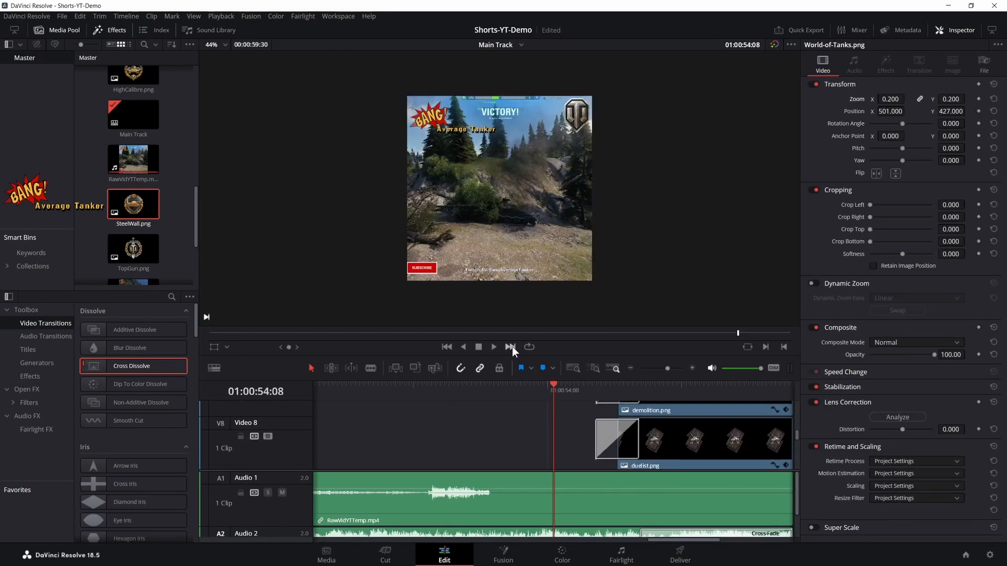
scroll(675, 453, down, 4)
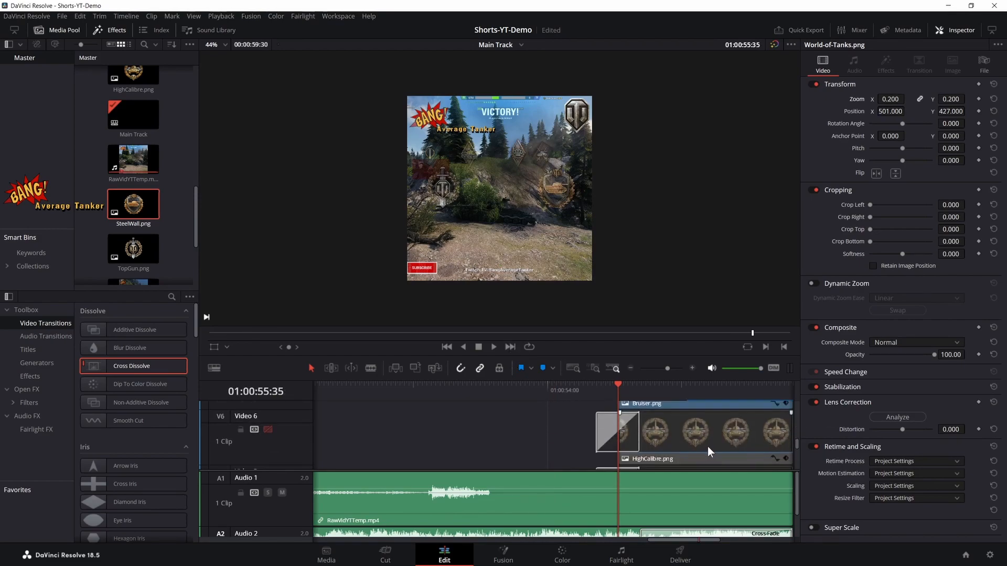
scroll(685, 445, down, 2)
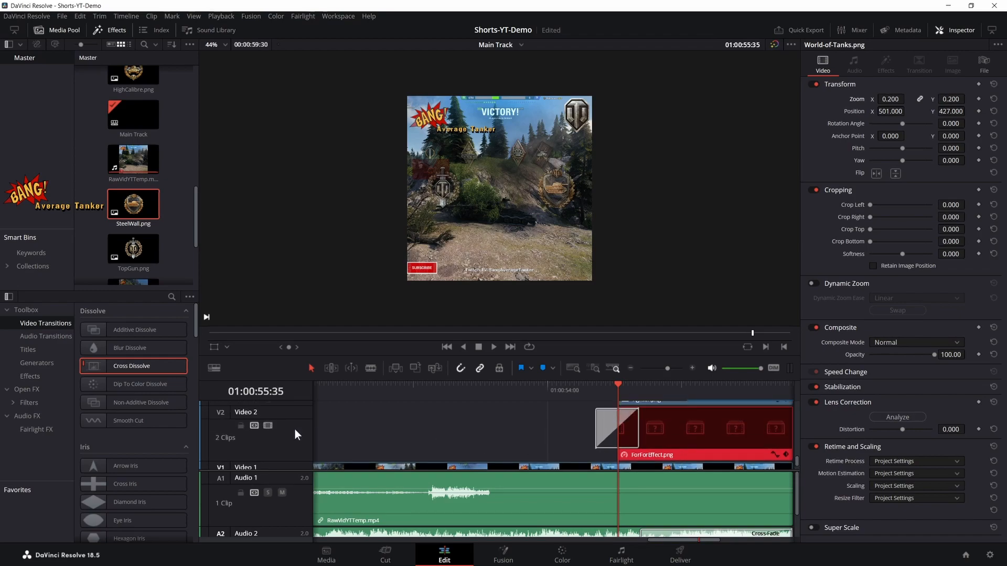
- Disable Video 2 with the offline ForForEffect.png clip, re-enable it and play the closing badge section
click(269, 426)
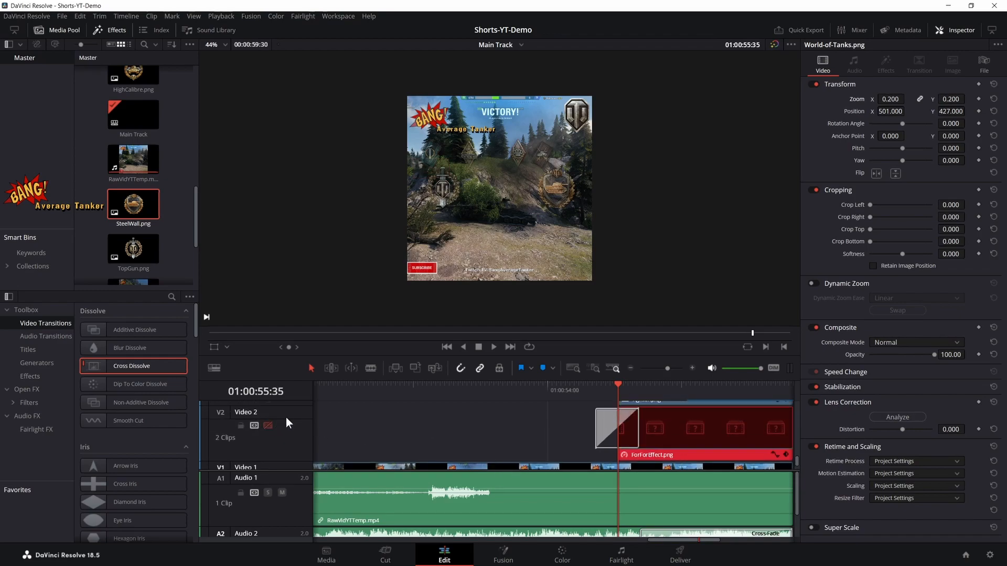
click(268, 426)
key(space)
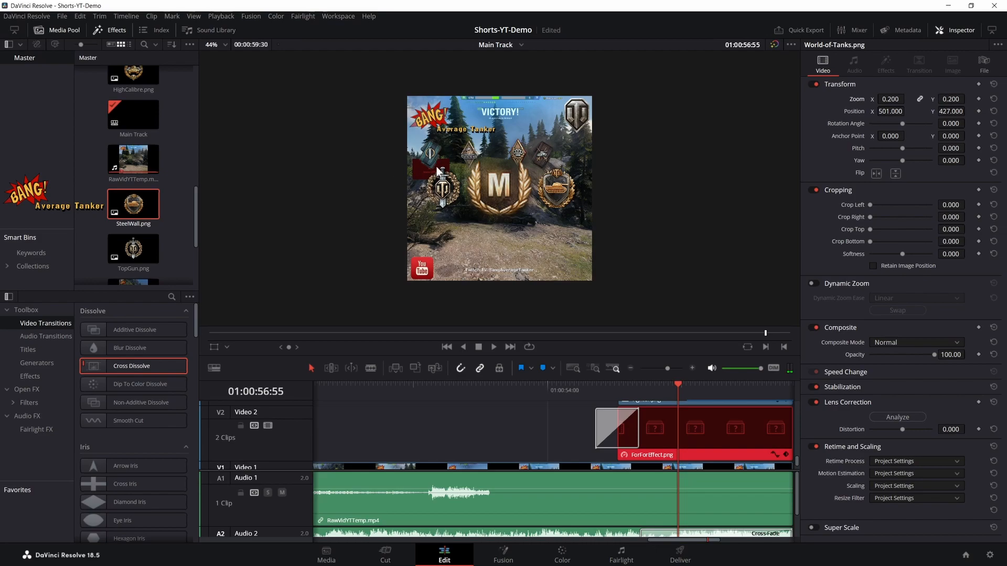
- Disable the Video 2 track holding the offline ForForEffect.png clip and play back the closing stats
click(269, 426)
click(494, 346)
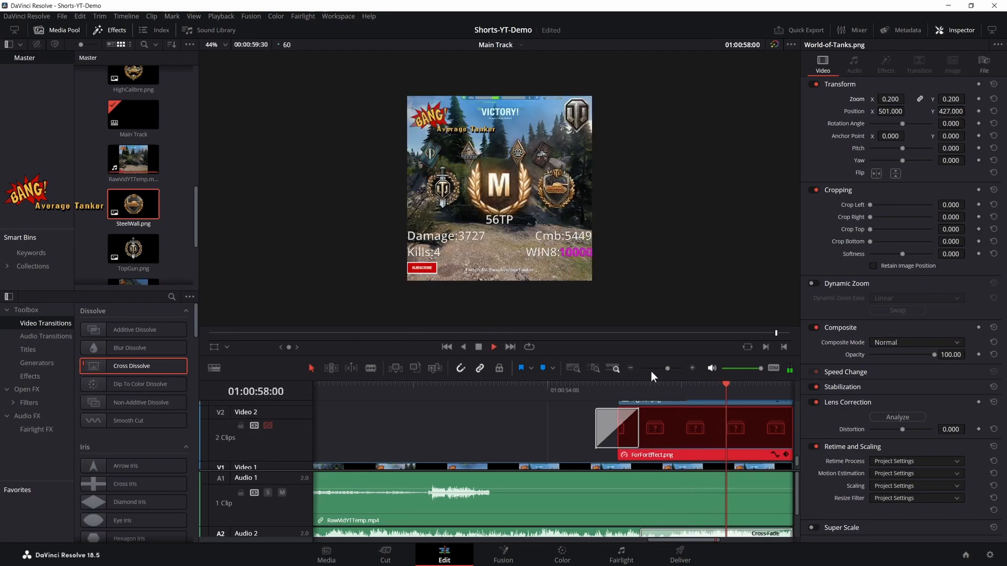
key(space)
scroll(655, 405, down, 3)
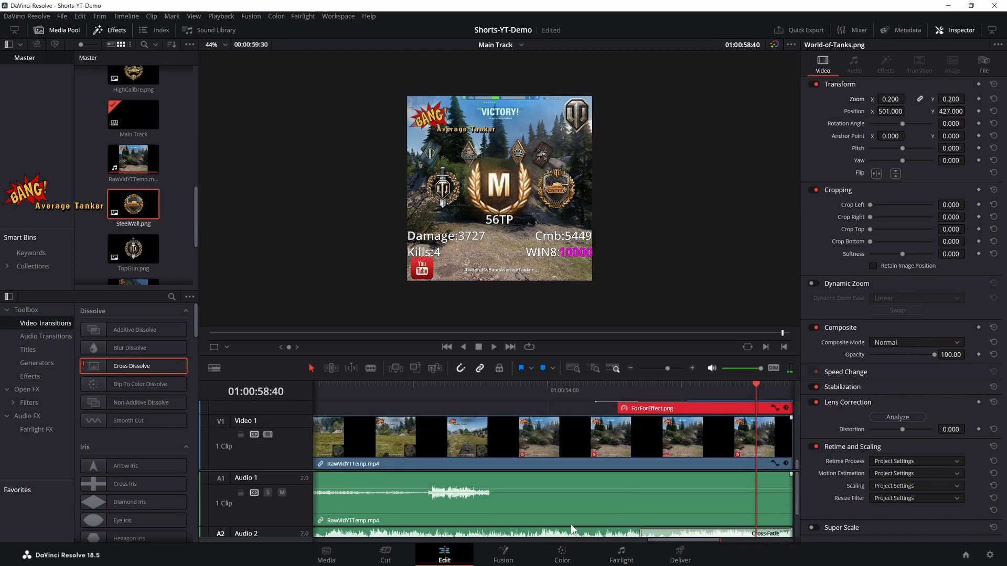
- Move the playhead back to the opening of Main Track and play the early gameplay section with its music
scroll(577, 488, down, 2)
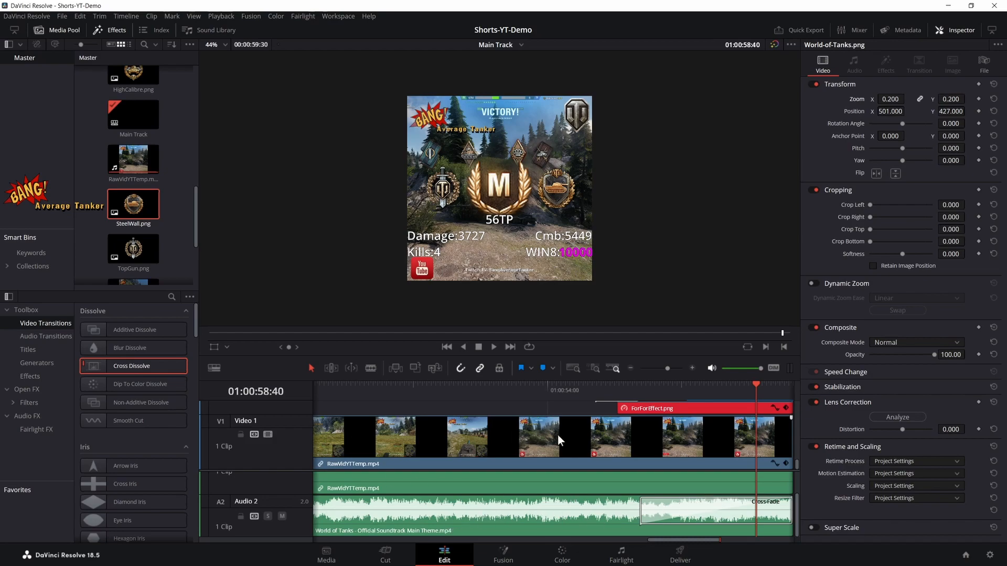
drag(755, 388, 458, 441)
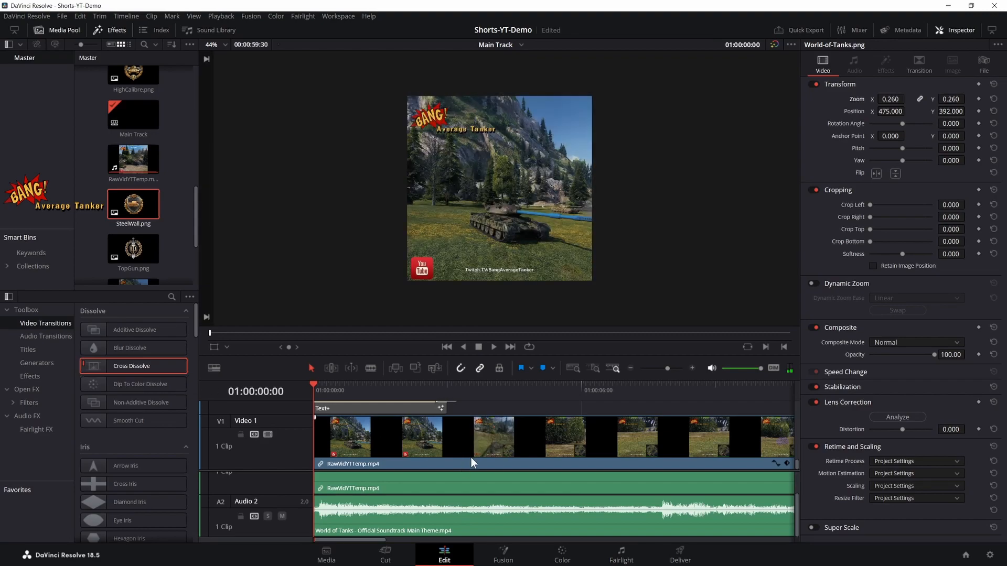
key(space)
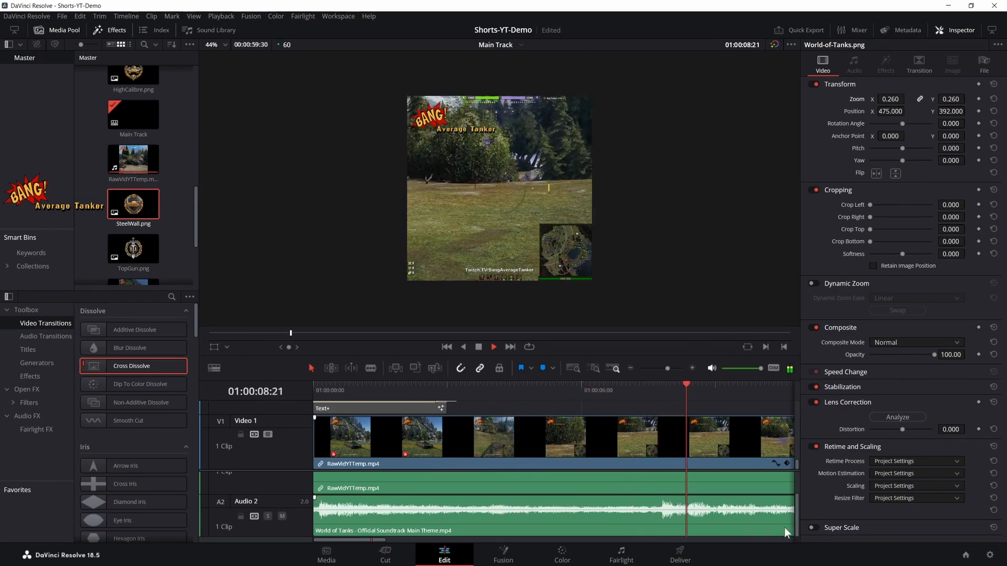
key(space)
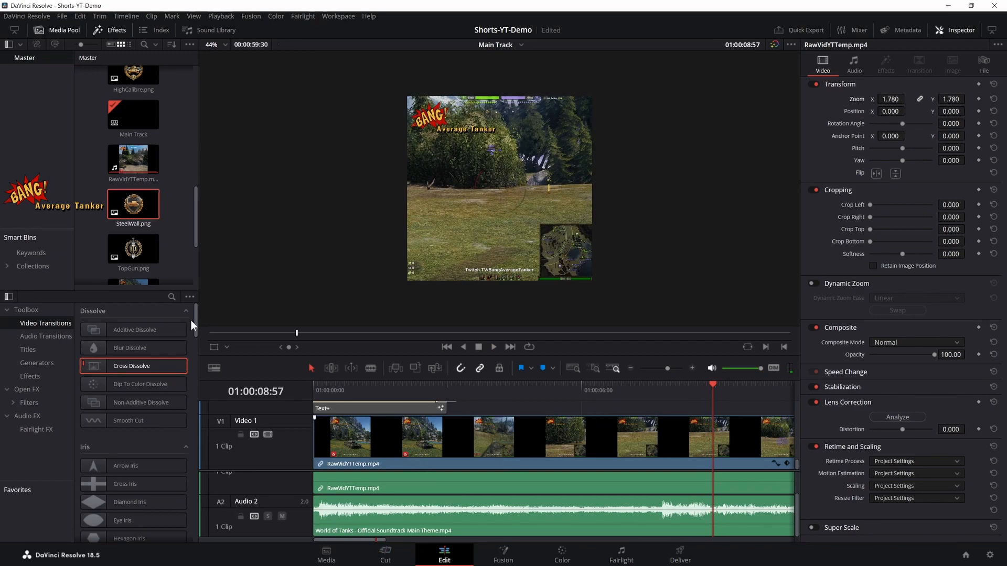
- On the Deliver page, queue Main Track under the file name YT-TempShort and render that job
click(681, 555)
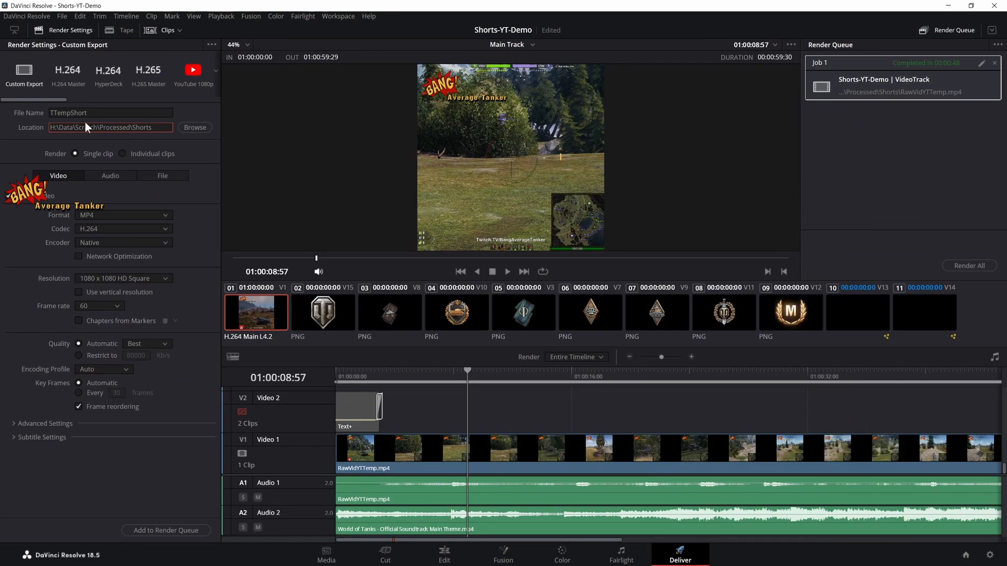
click(88, 114)
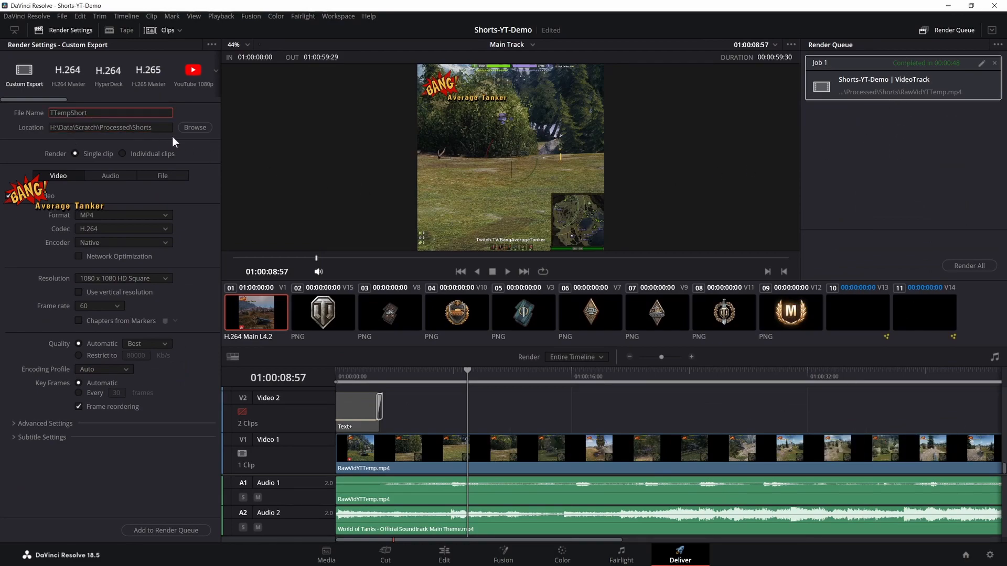
text(YT-)
click(154, 529)
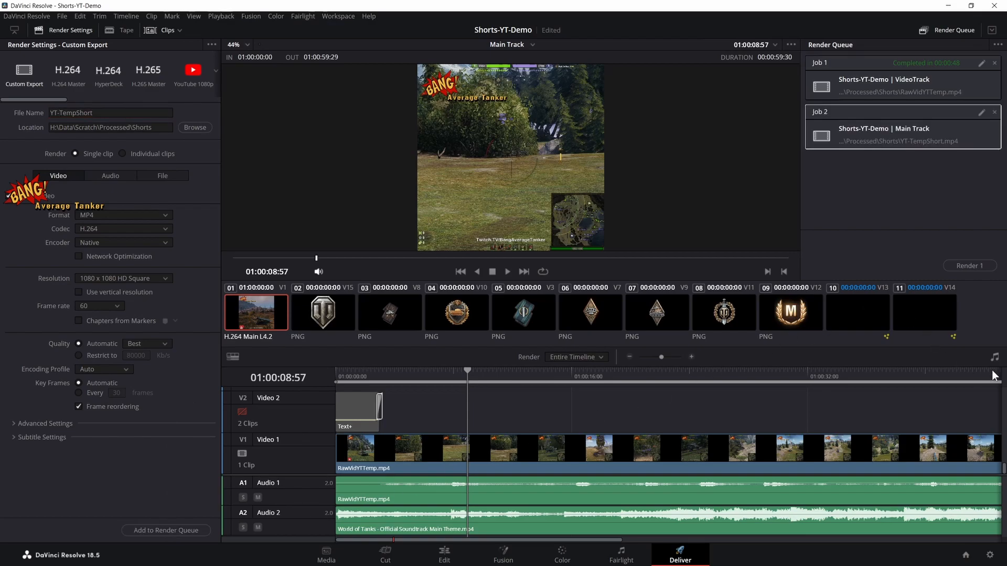
click(973, 265)
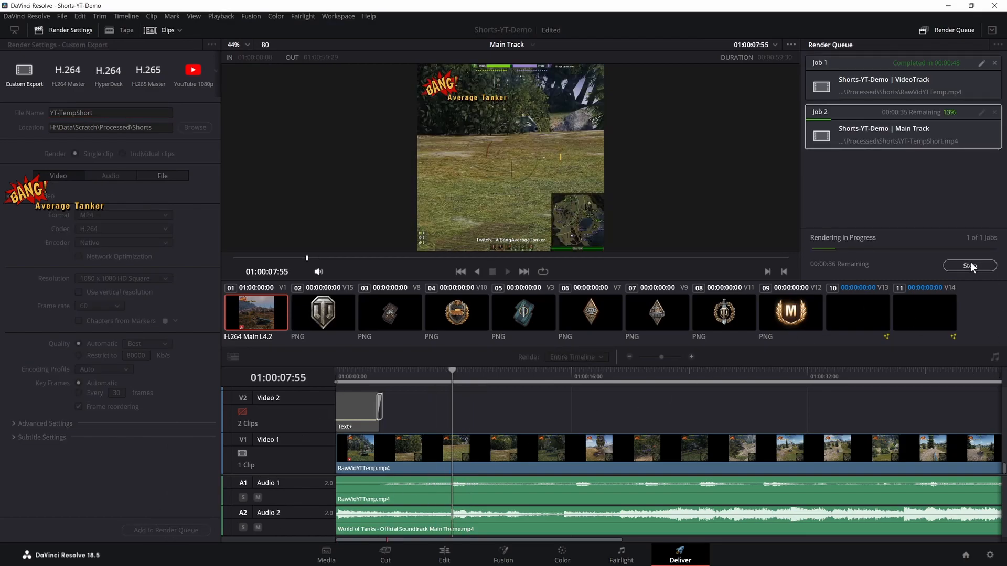
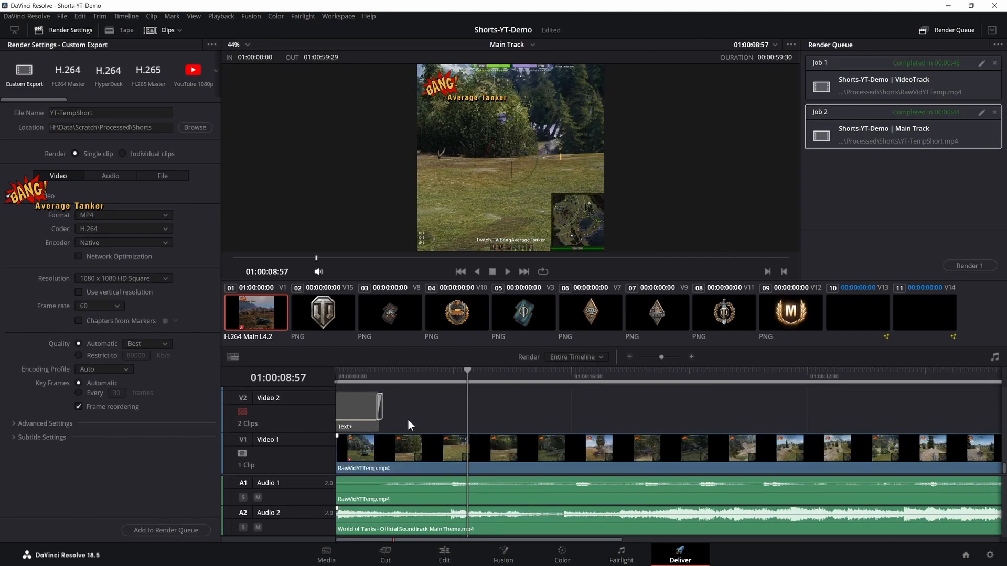
- Look through Main Track's video tracks from Video 1 up to Video 15 and switch to the Cut page
scroll(493, 427, up, 4)
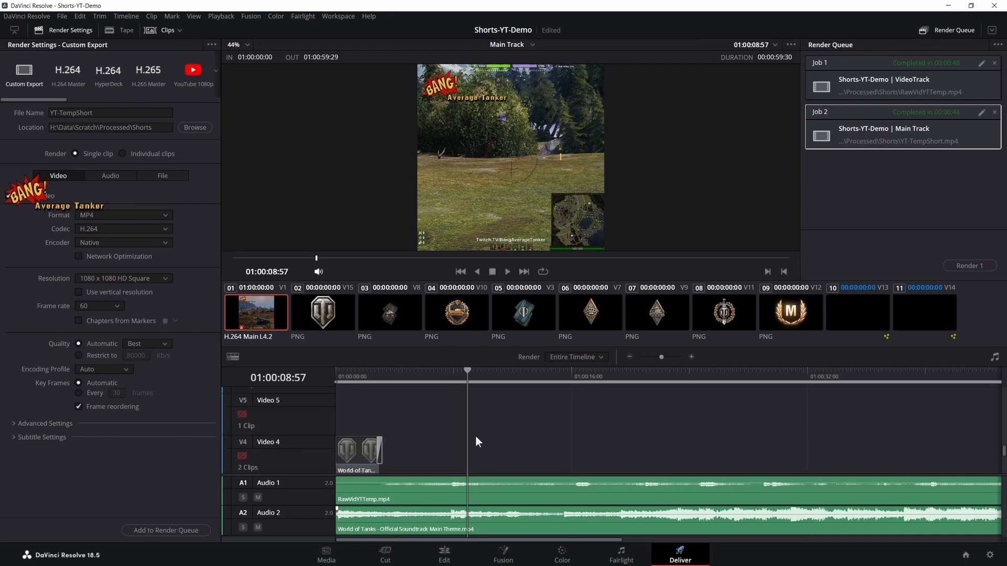
scroll(443, 442, up, 6)
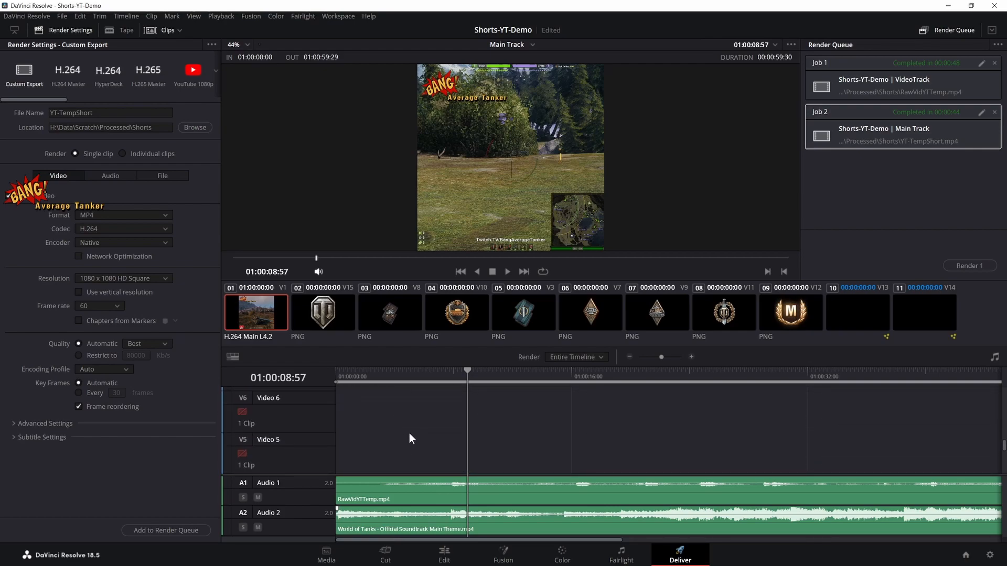
scroll(428, 430, up, 6)
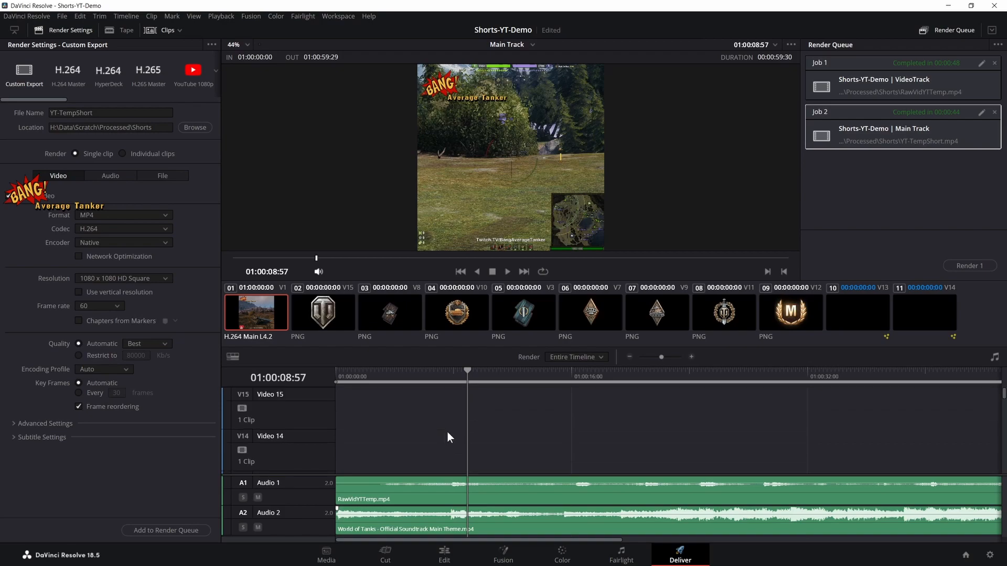
scroll(454, 414, down, 5)
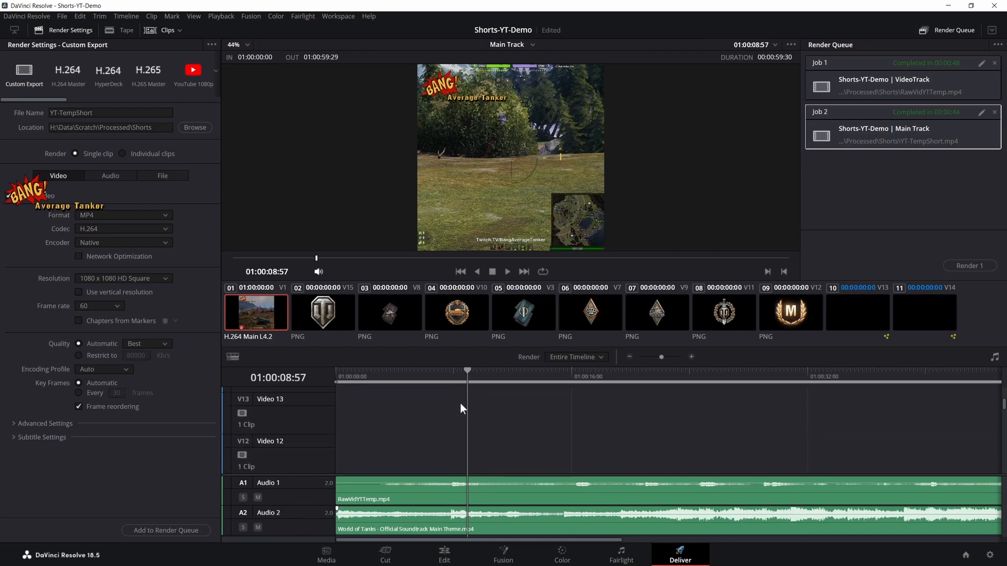
scroll(466, 407, down, 8)
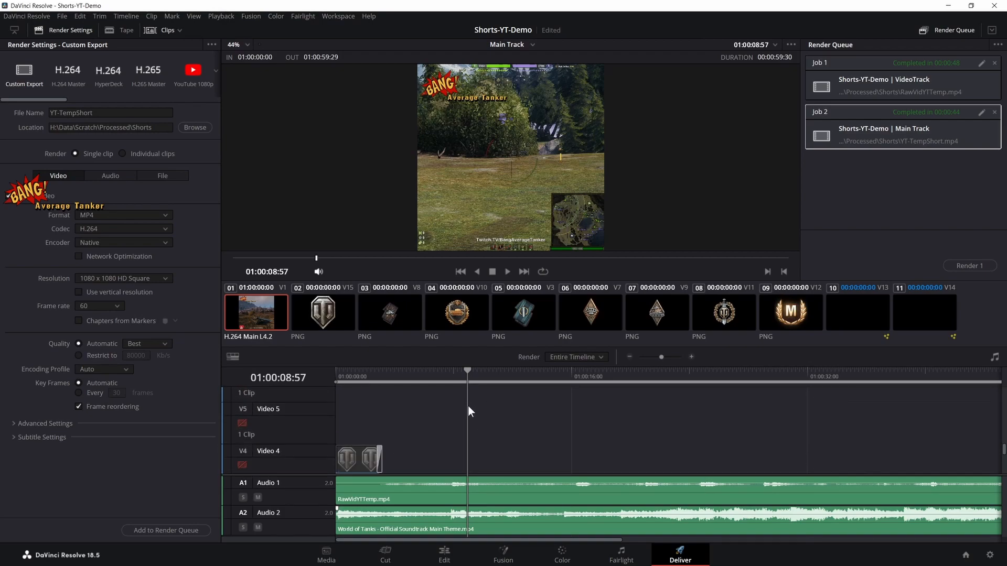
scroll(468, 412, down, 2)
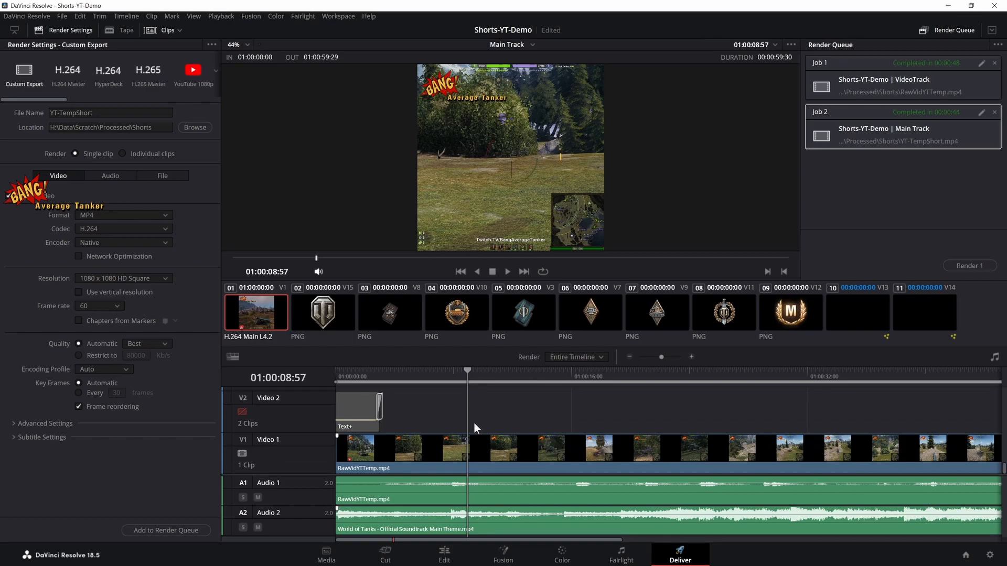
click(391, 560)
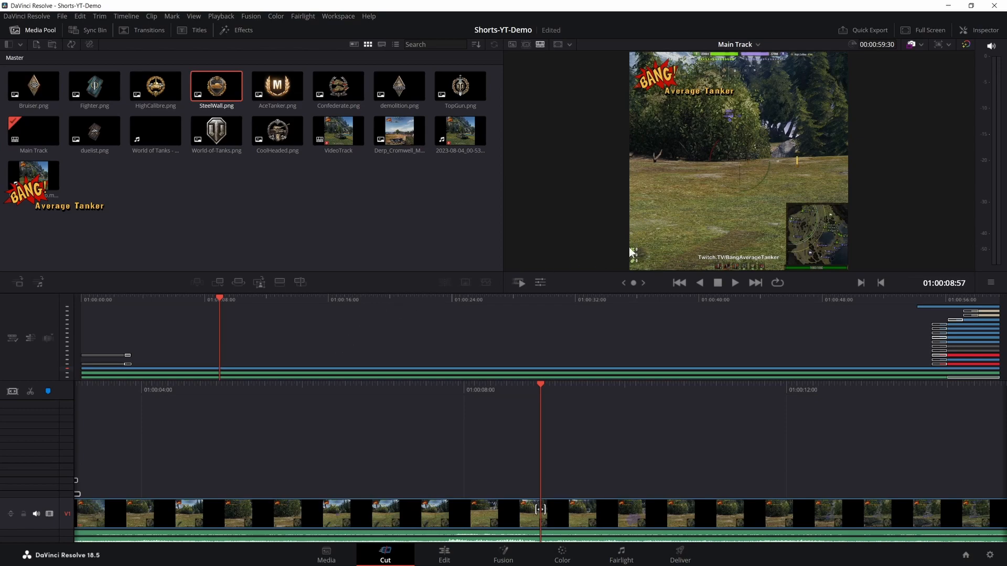
- Minimise DaVinci Resolve and switch to the OBS window holding the WOT Game Replay - YT Shorts scenes
click(948, 5)
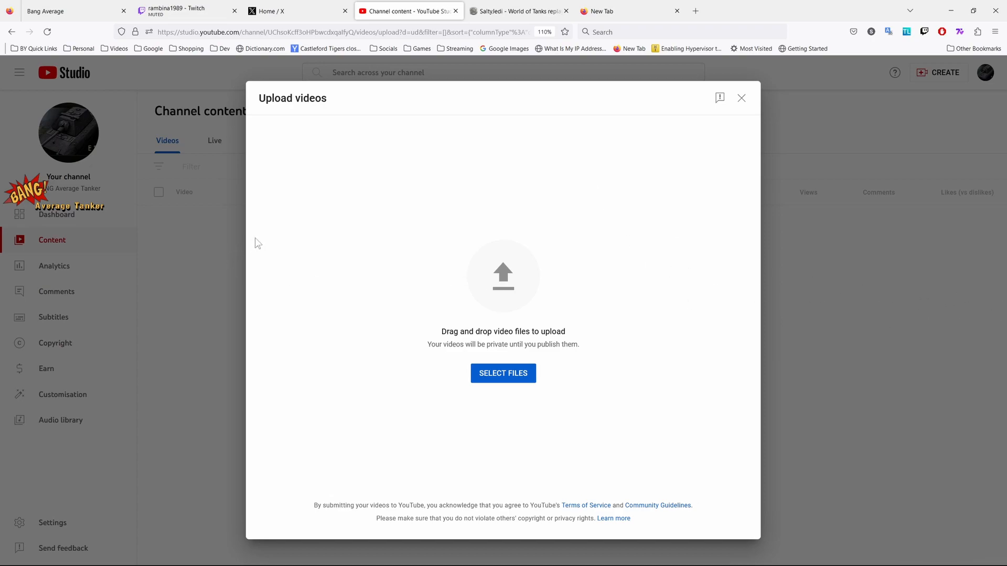
key(alt+Tab)
key(Tab)
key(Tab)
key(Tab)
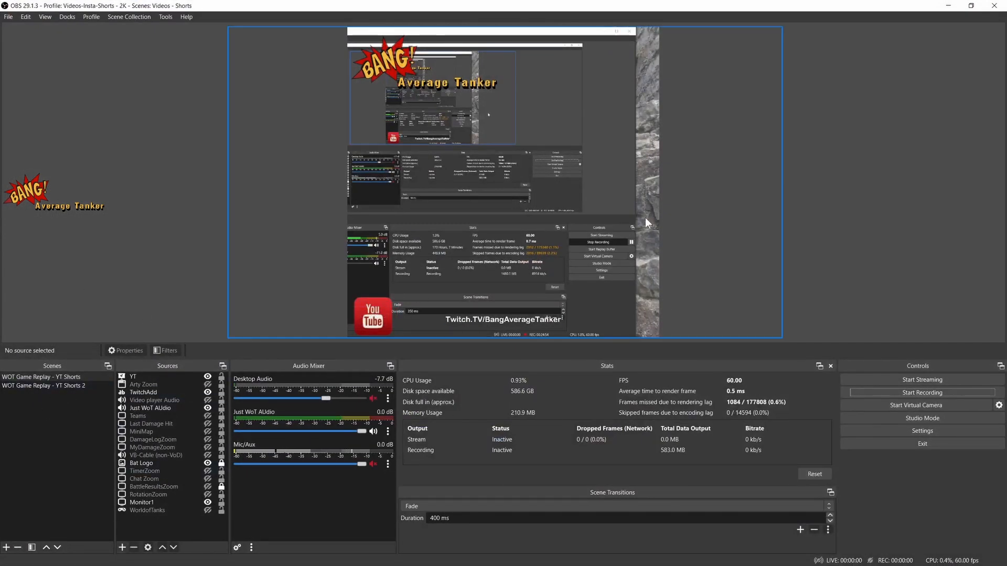
- Switch back to DaVinci Resolve and look over the Main Track project on the Edit page
key(alt+Tab)
key(Tab)
key(Tab)
key(Tab)
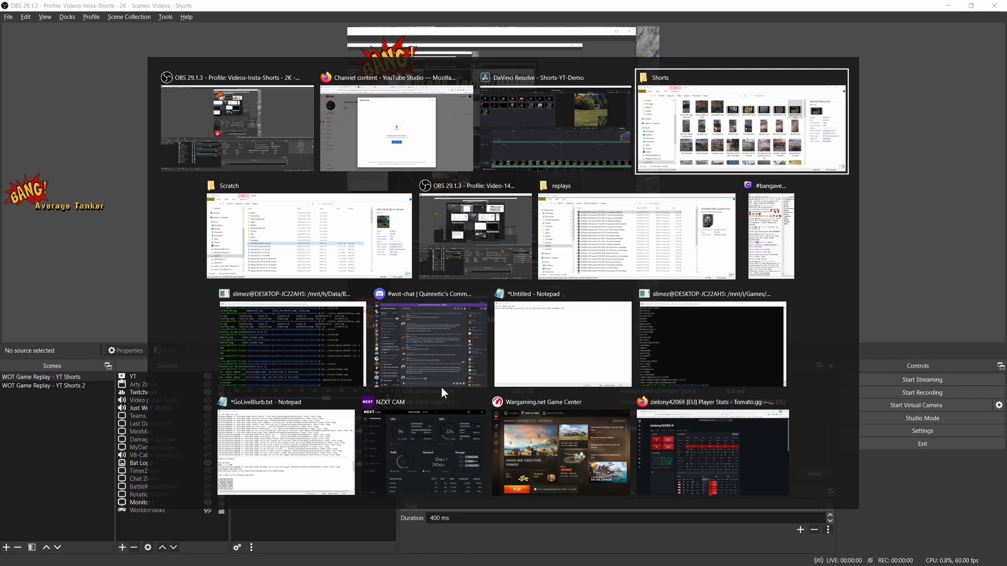
click(556, 131)
scroll(166, 220, down, 3)
scroll(182, 245, up, 6)
scroll(181, 246, up, 3)
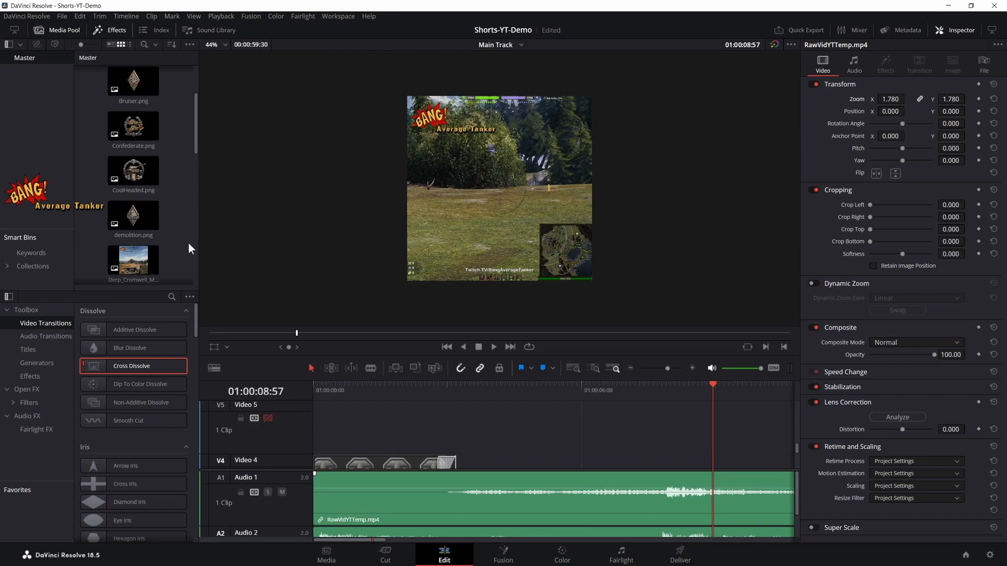
- Switch to YouTube Studio in Firefox and look through the shorts already published in the channel's video list
key(alt+Tab)
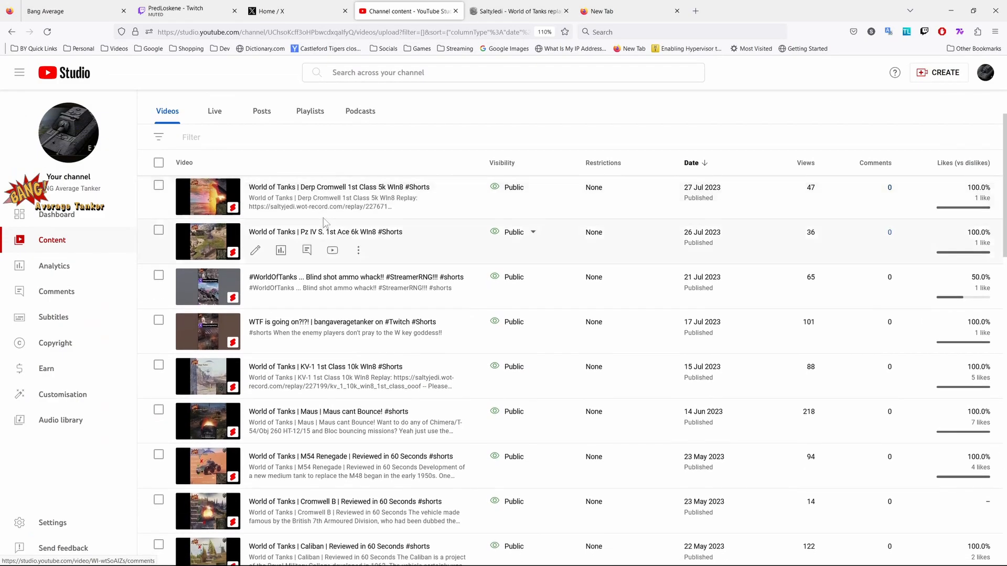
scroll(434, 207, down, 7)
scroll(440, 210, down, 10)
scroll(440, 217, down, 5)
scroll(422, 223, up, 20)
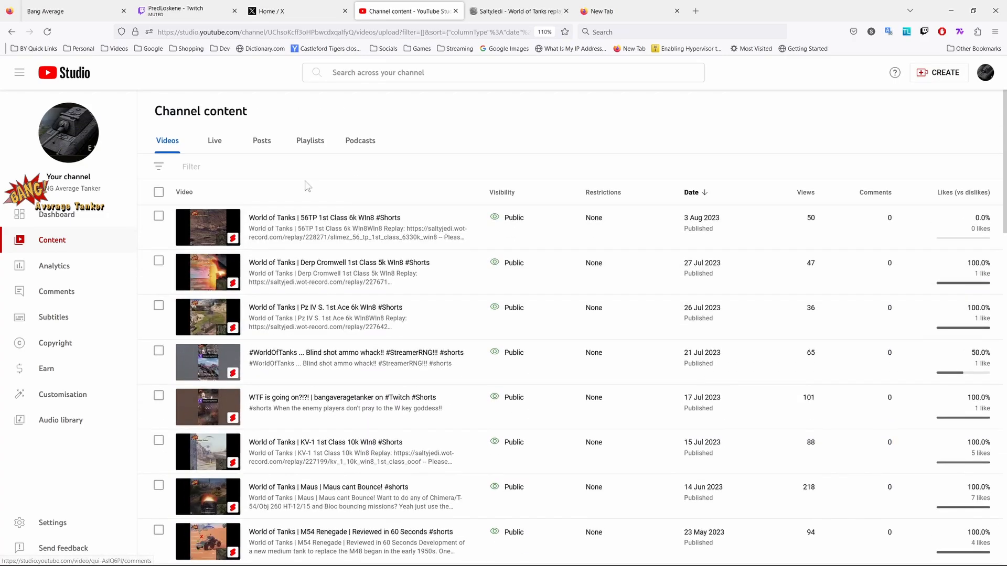